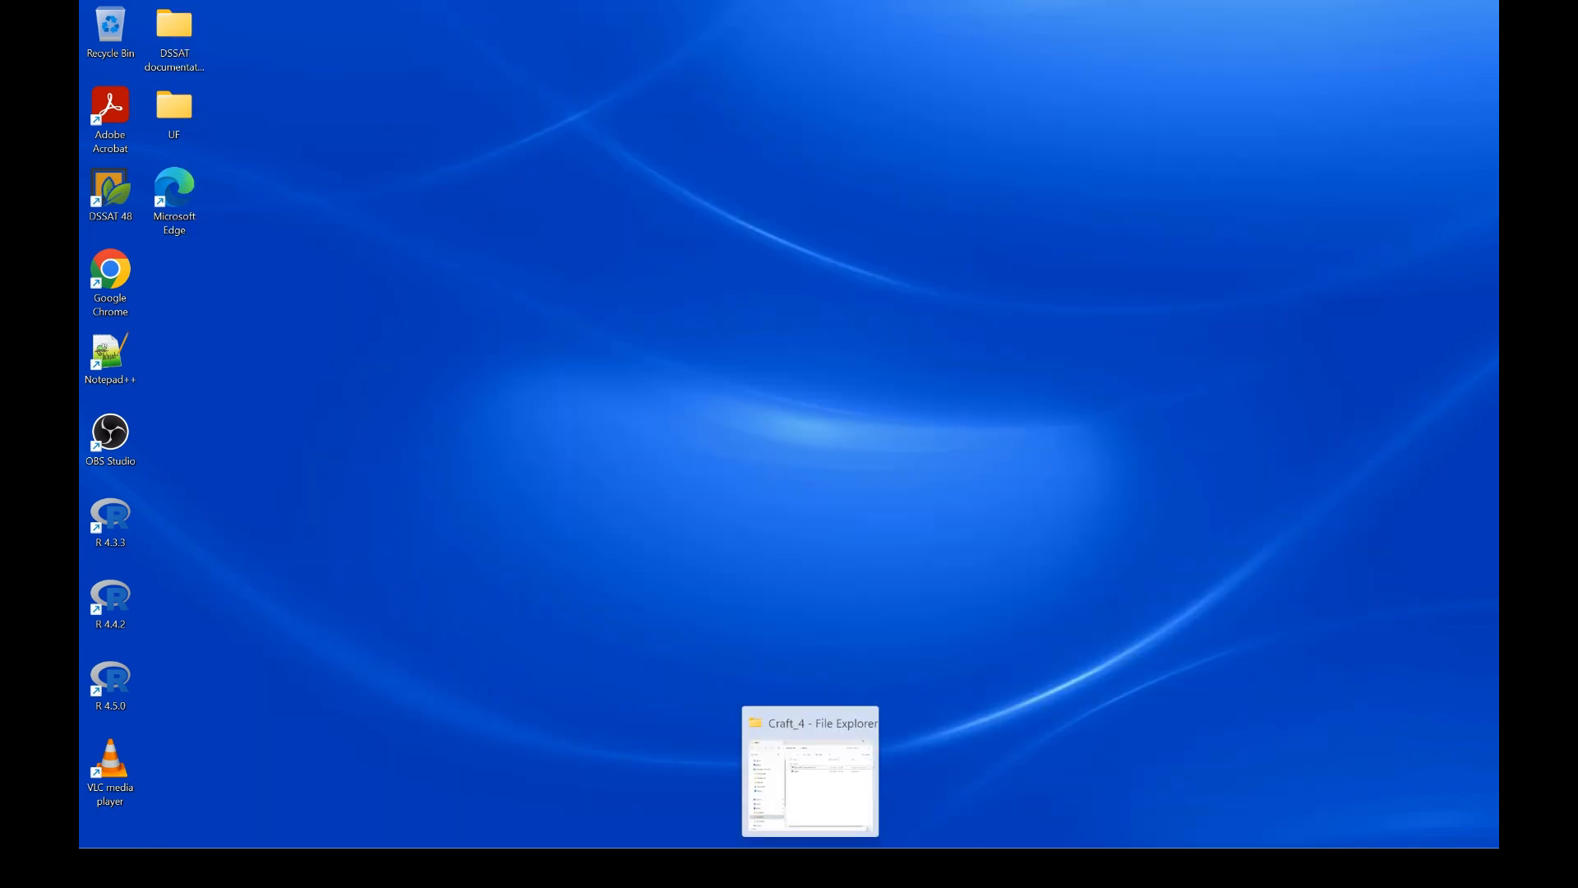
Switch from CRAFT to the Downloads > Craft_4 folder in File Explorer
left_click(830, 753)
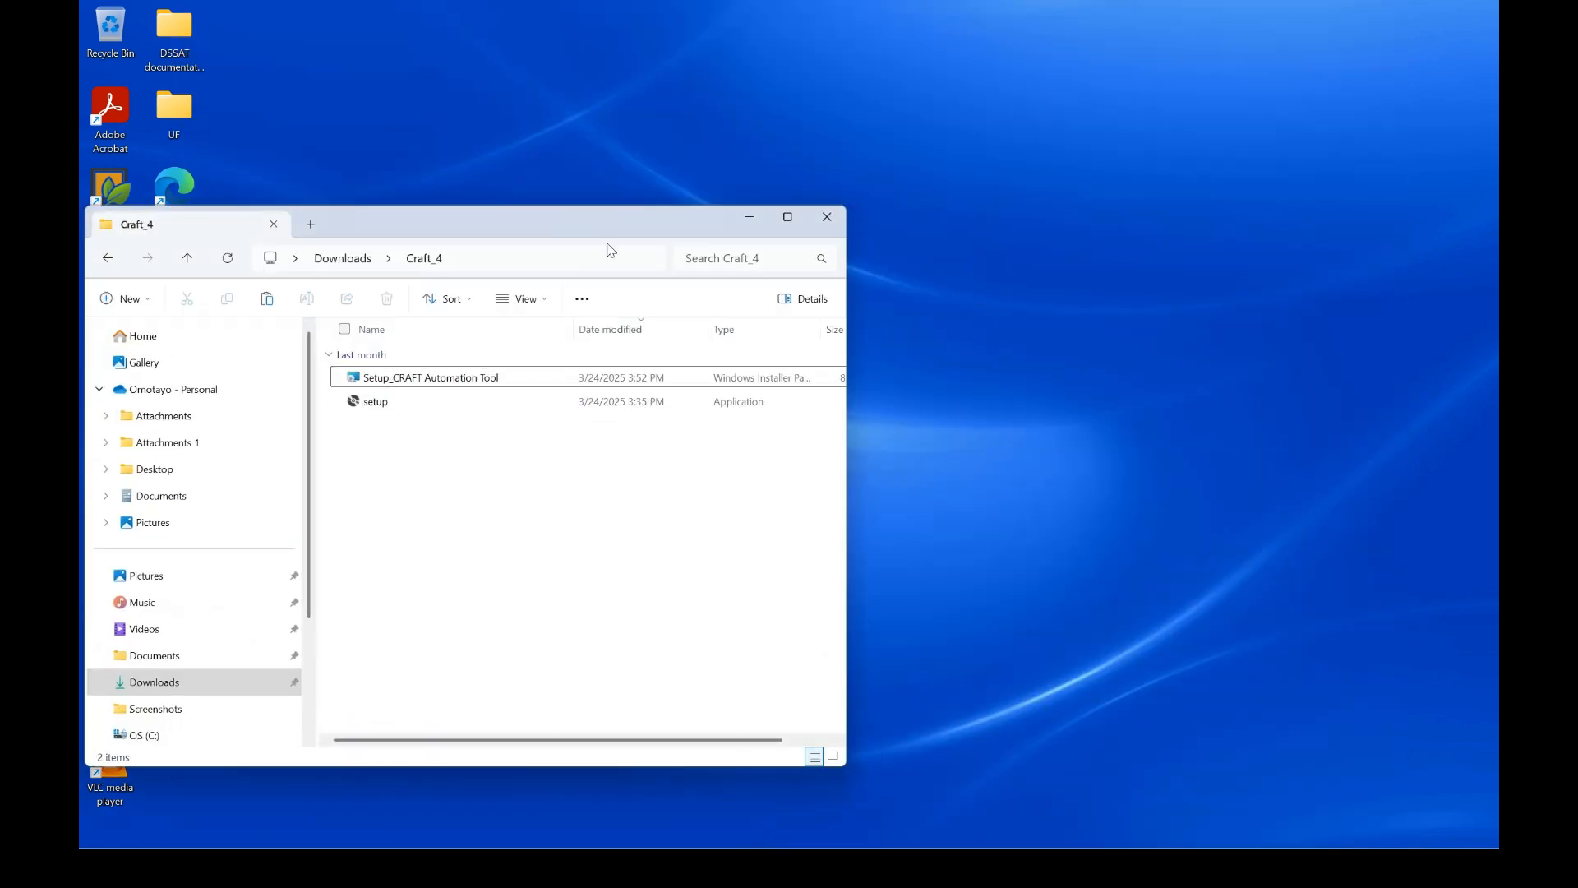
Run the Setup_CRAFT Automation Tool package and continue past the wizard's welcome page
left_click_drag(609, 246, 934, 161)
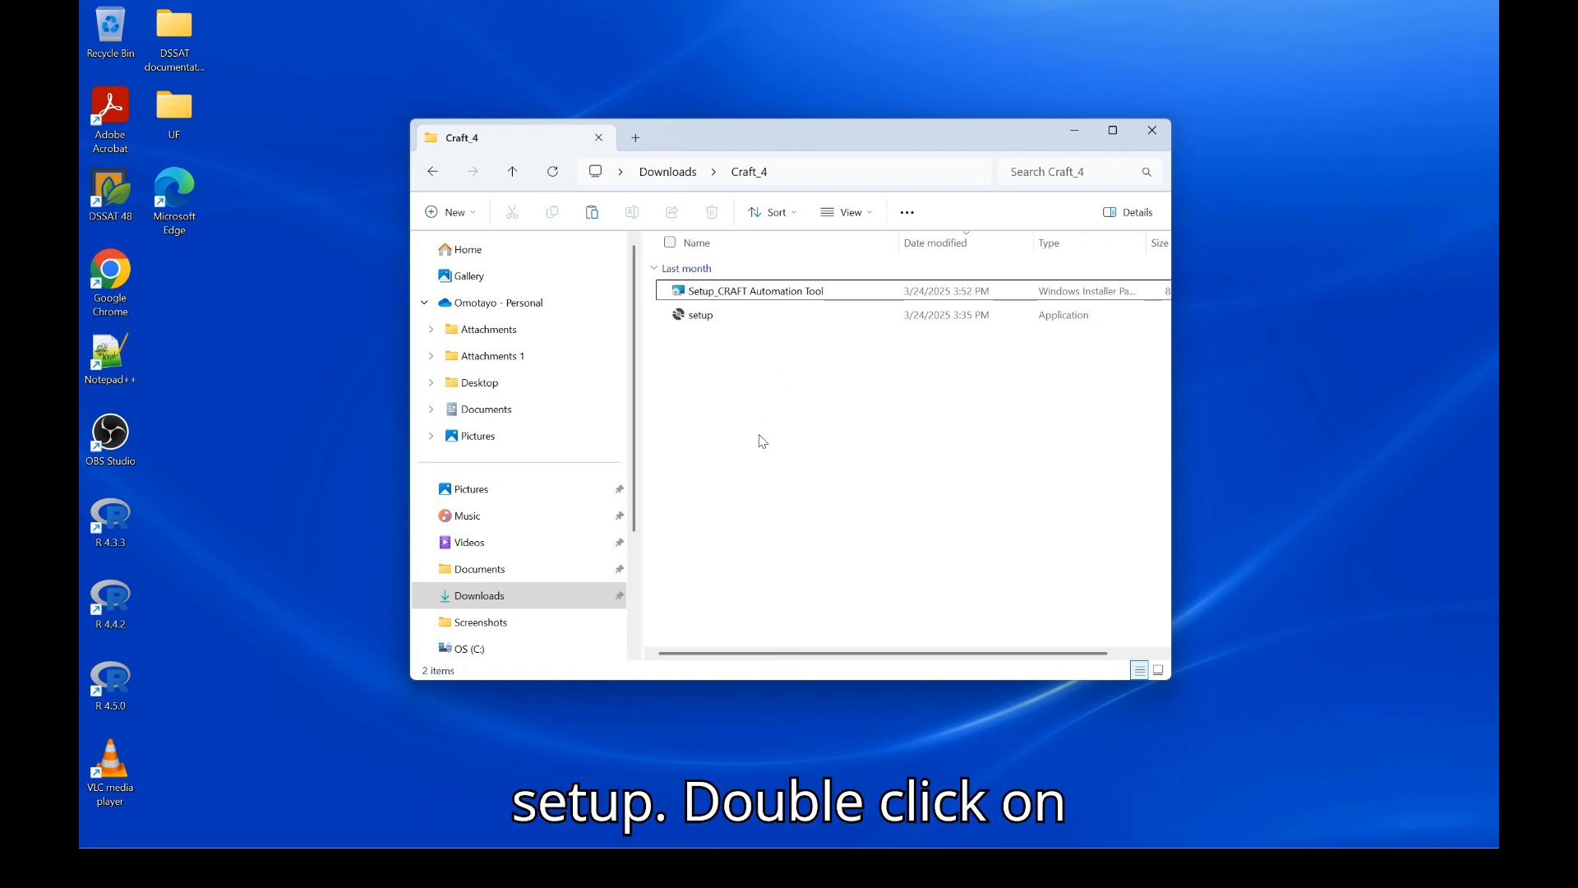
double_click(777, 294)
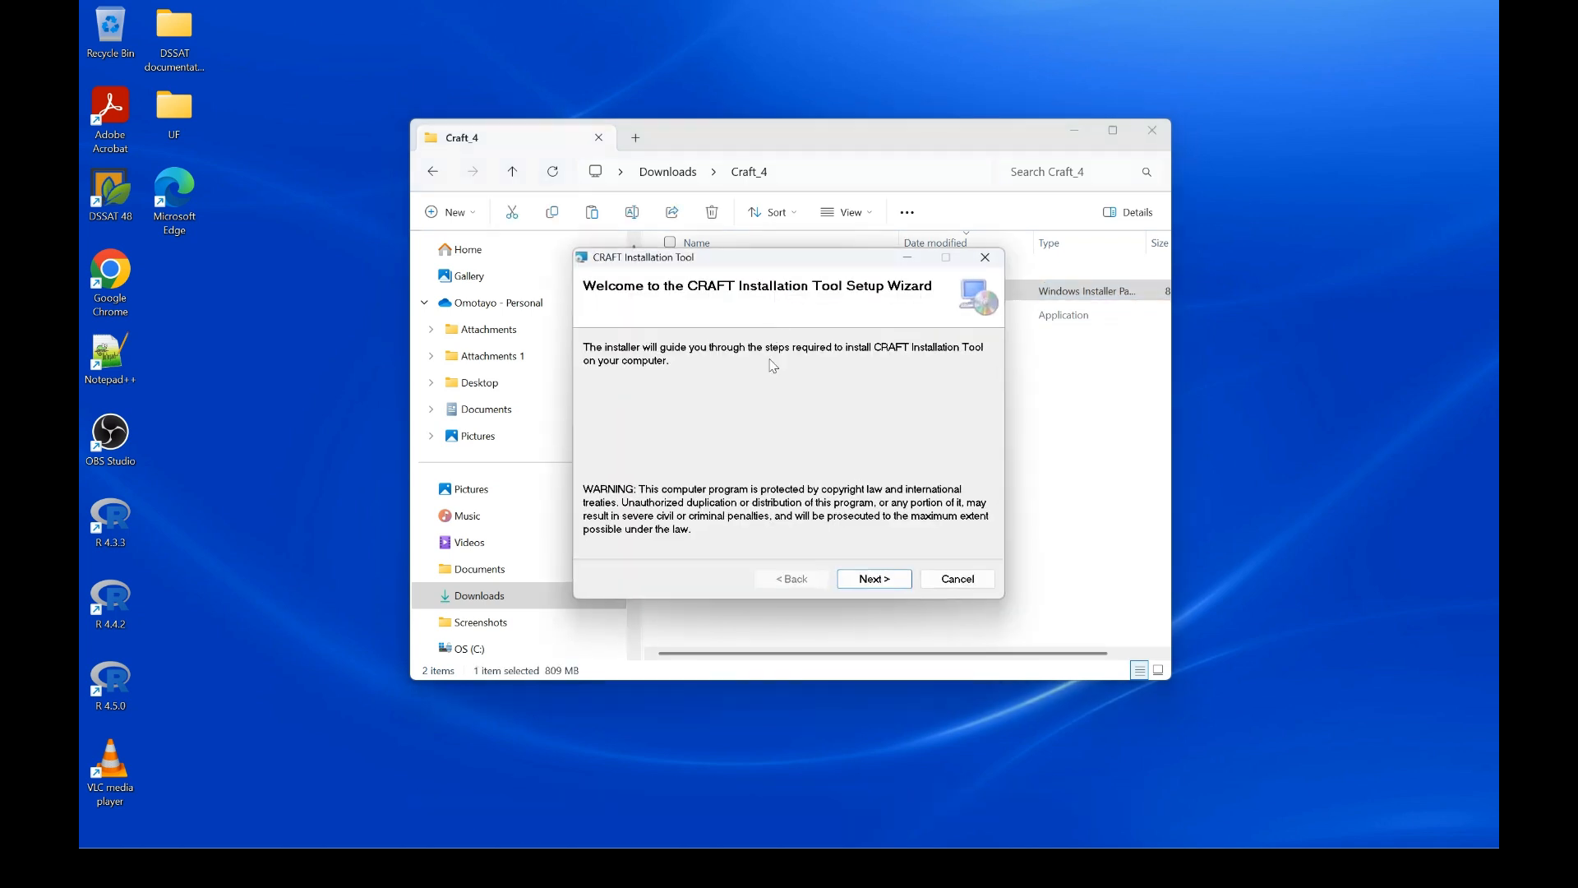
left_click(873, 580)
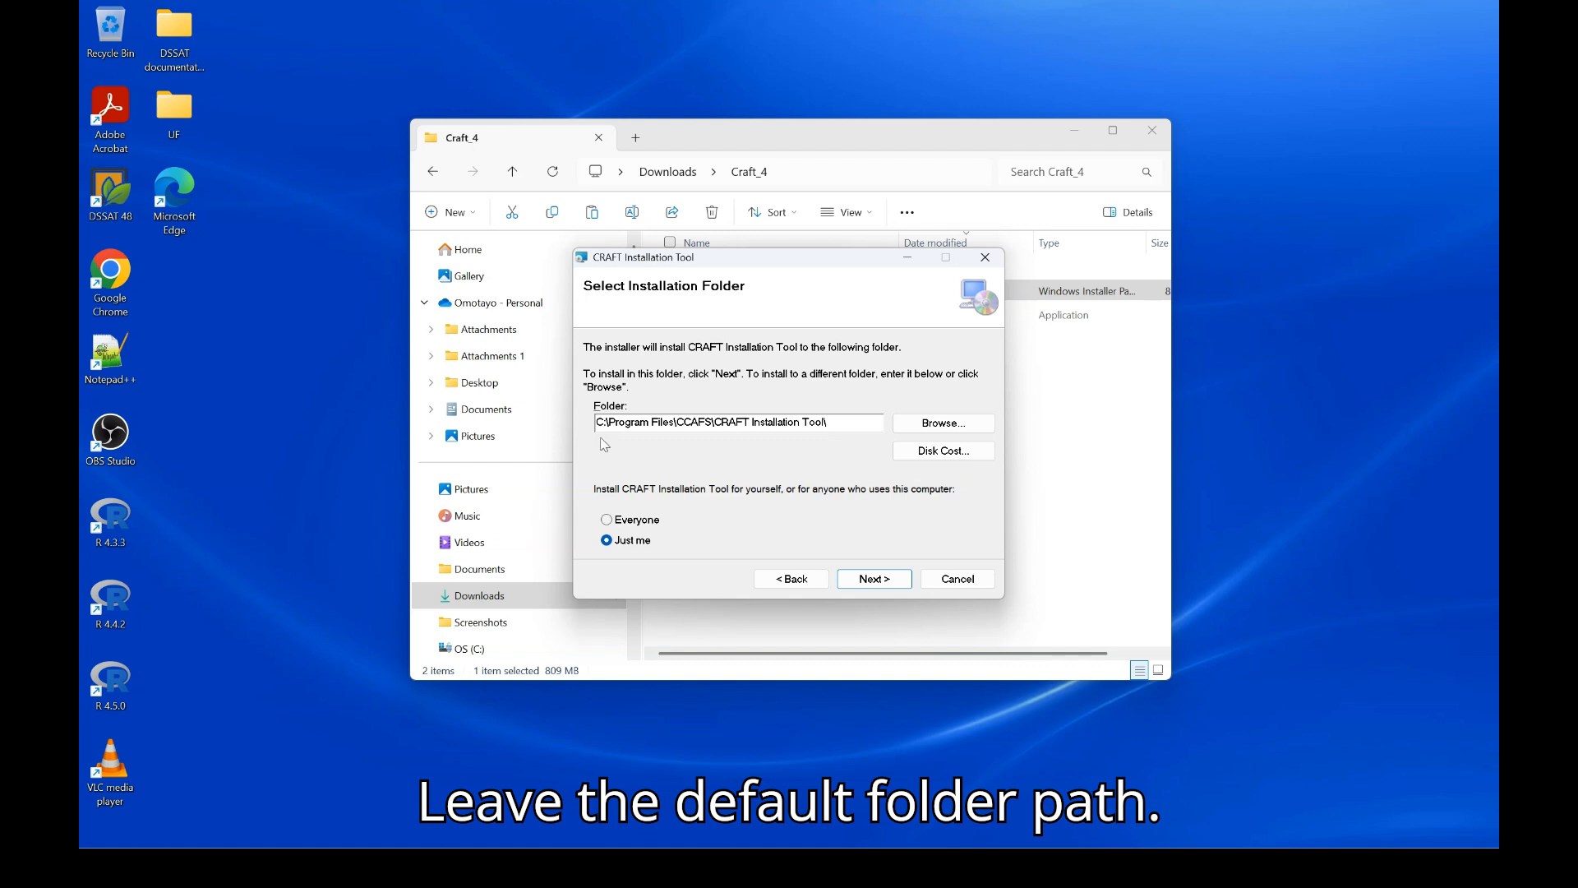
Install CRAFT Installation Tool for Everyone in the default folder, then close the wizard and folder window
left_click(609, 526)
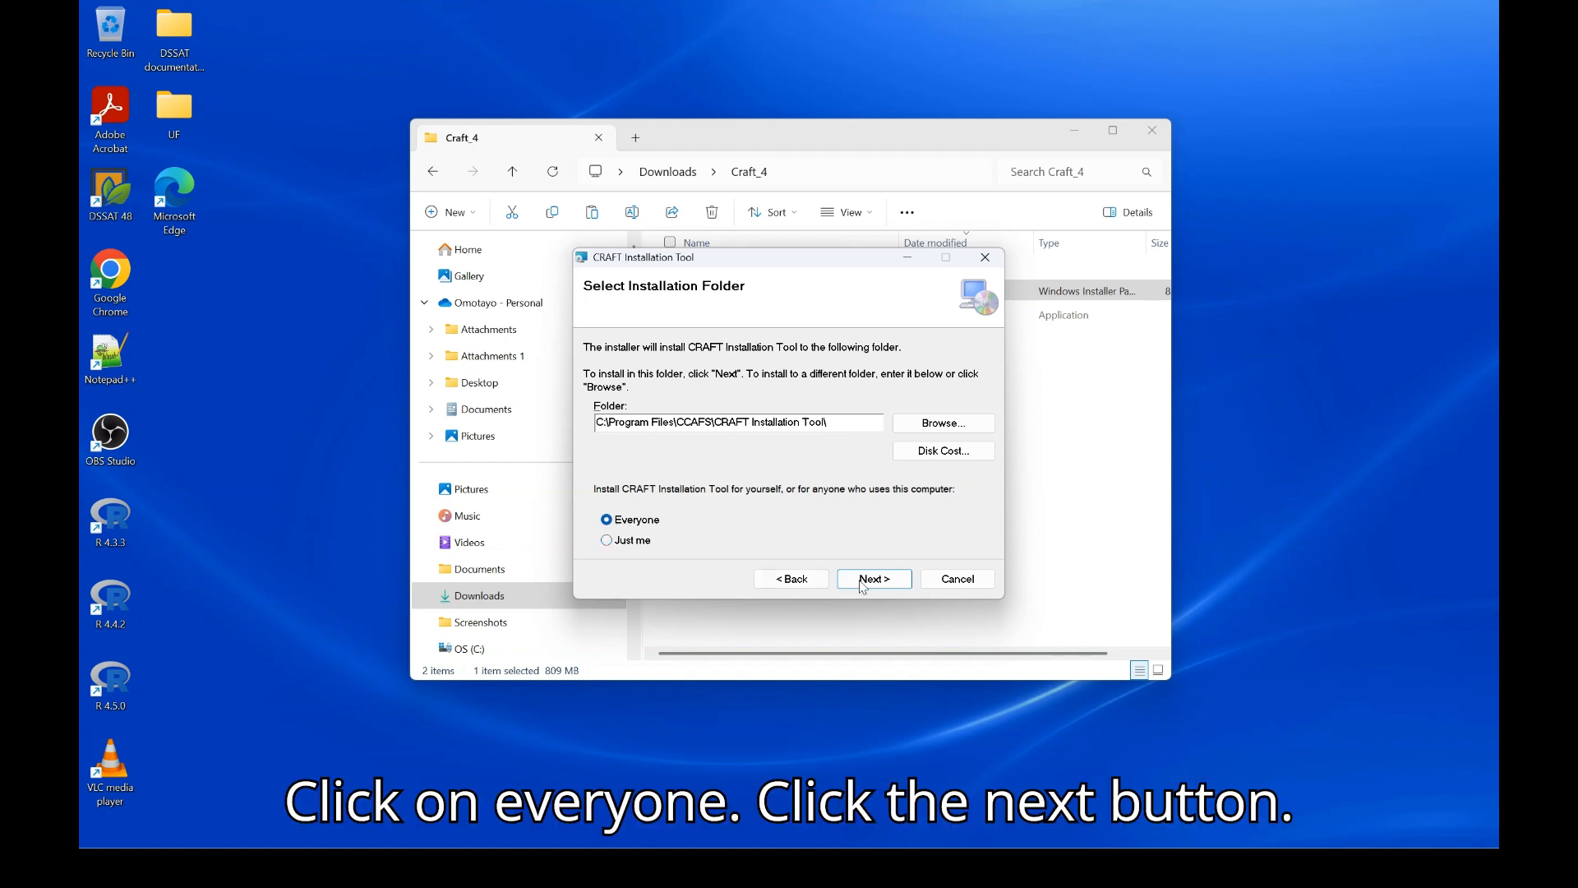
left_click(865, 584)
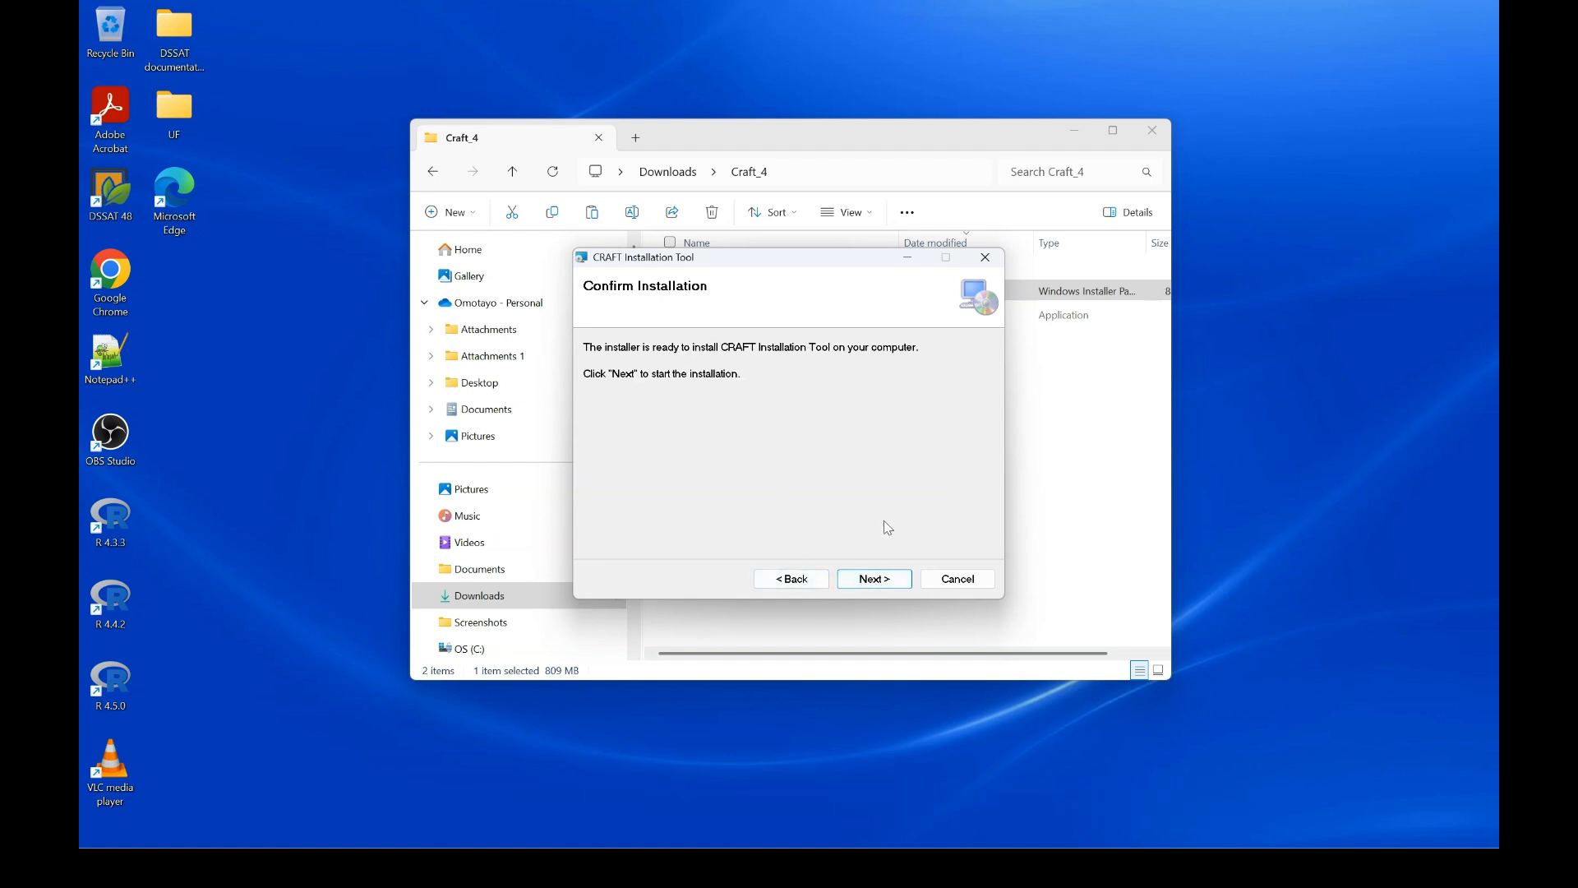
left_click(908, 576)
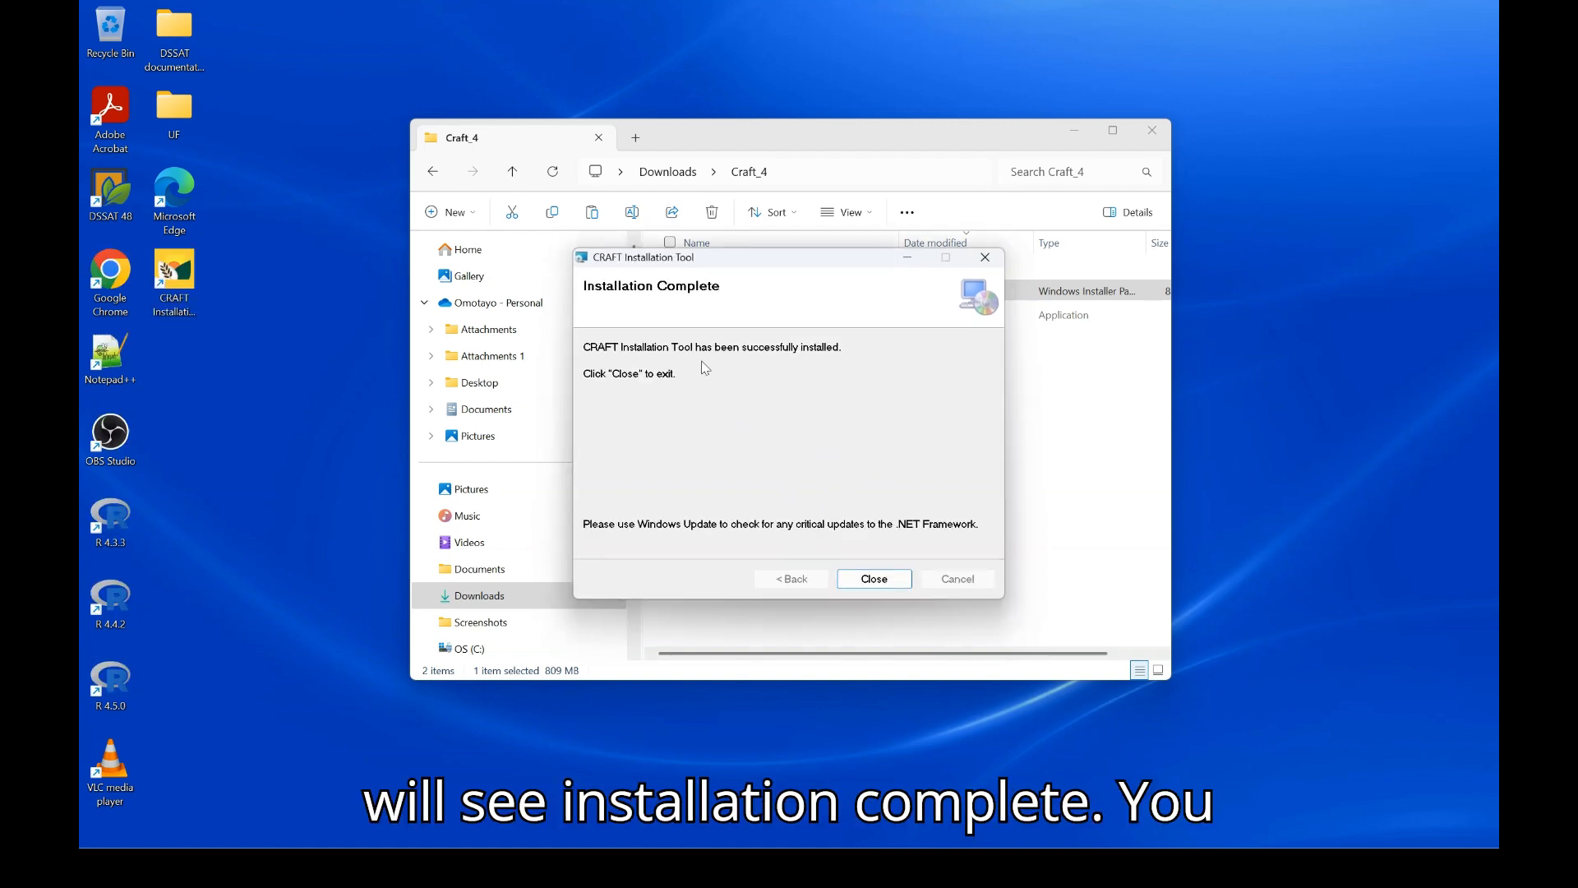
left_click(874, 578)
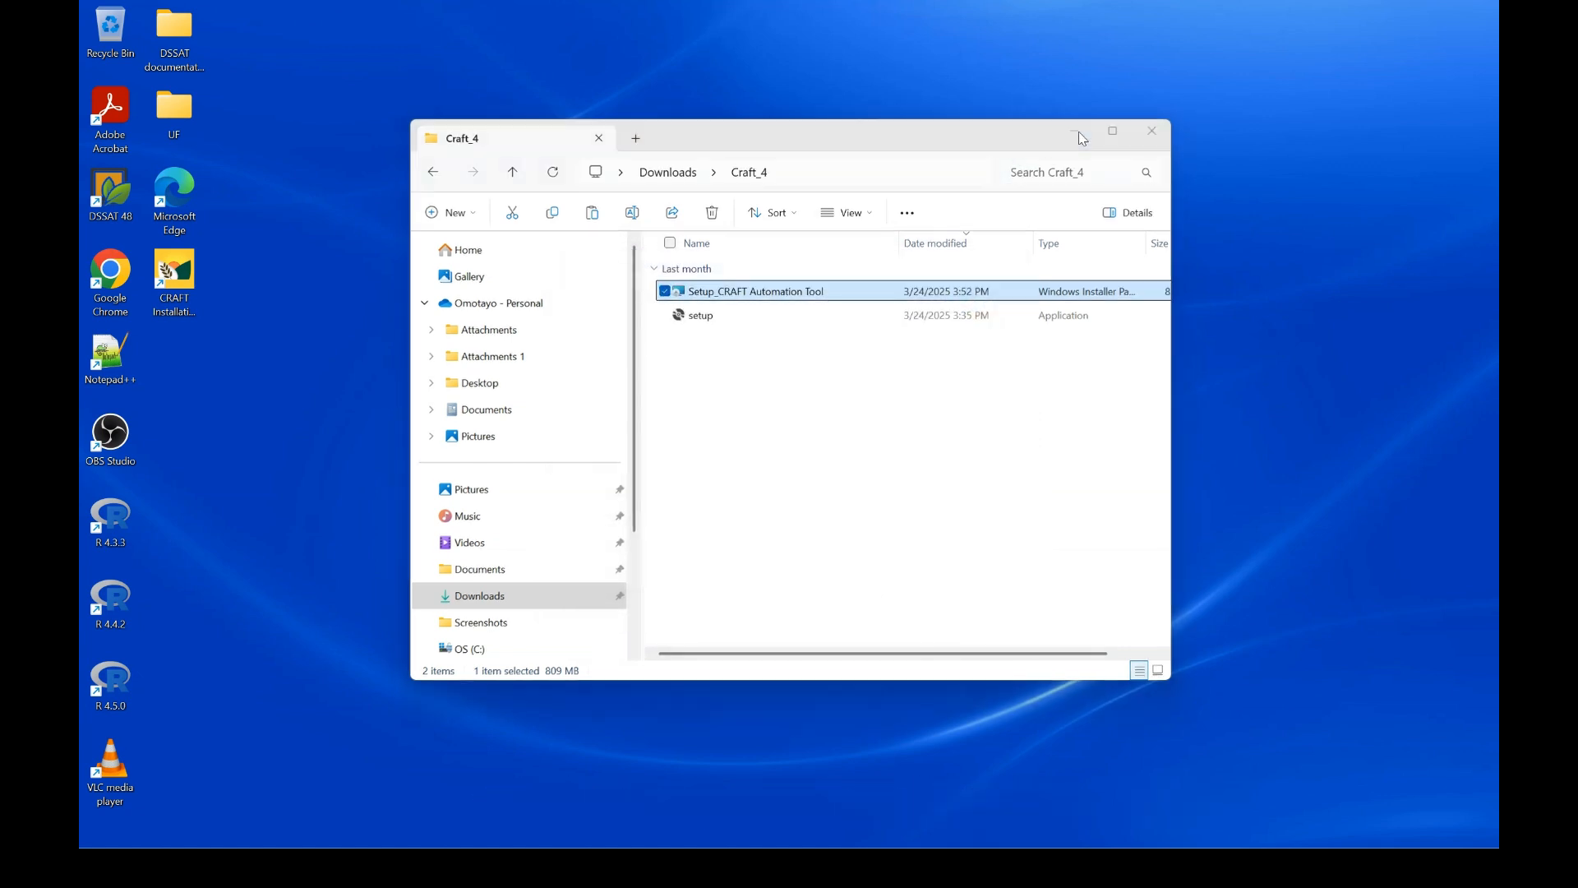
left_click(1073, 131)
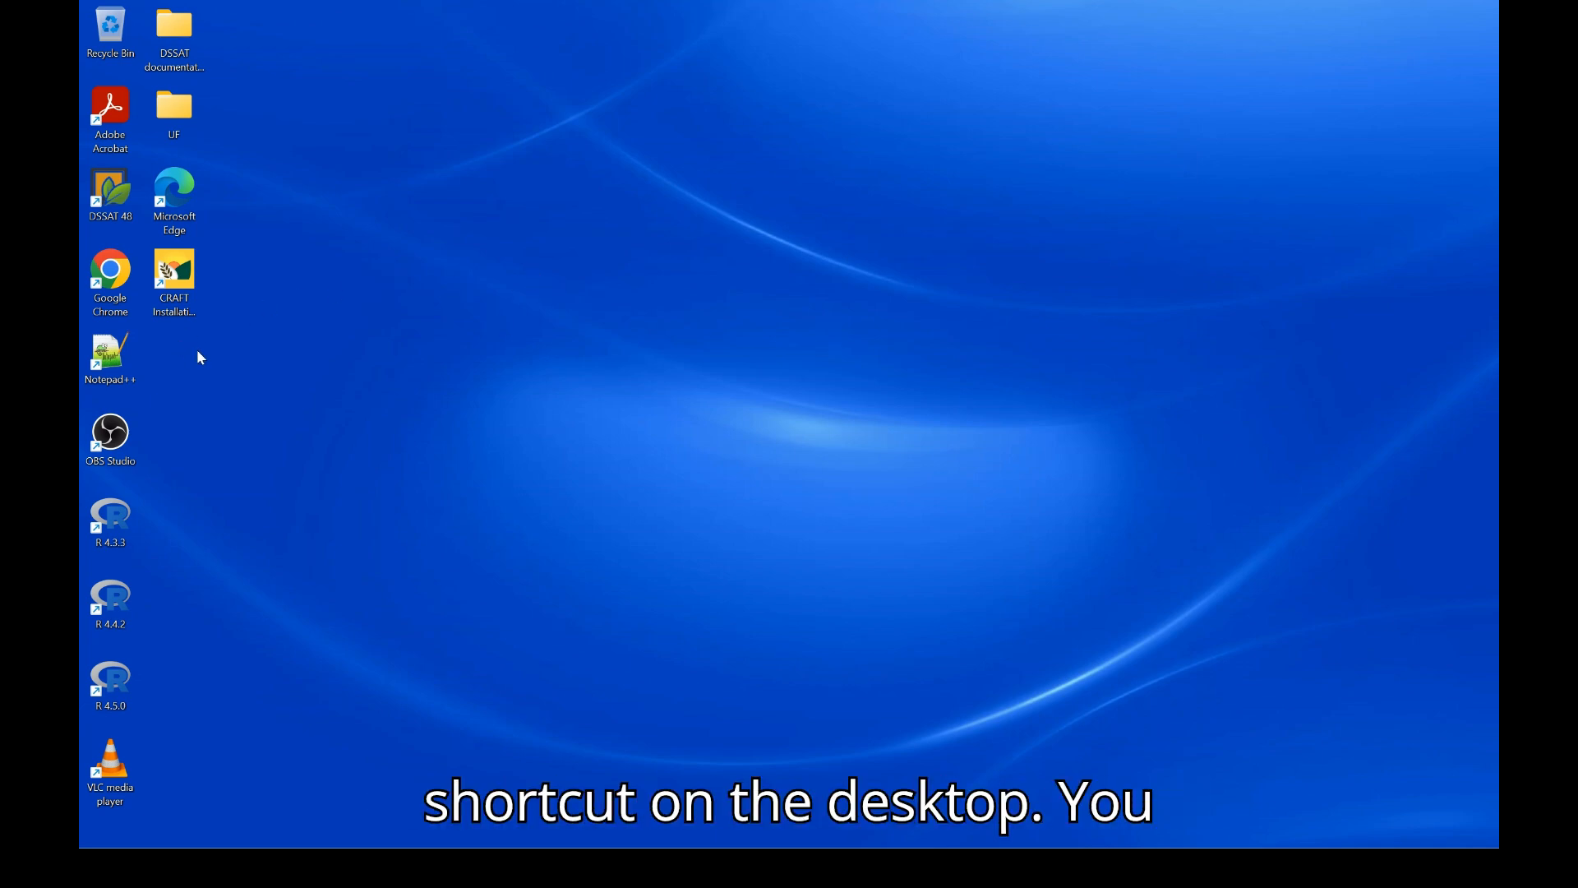
Set the CRAFT Installation Tool shortcut's compatibility option to always run as administrator
right_click(177, 276)
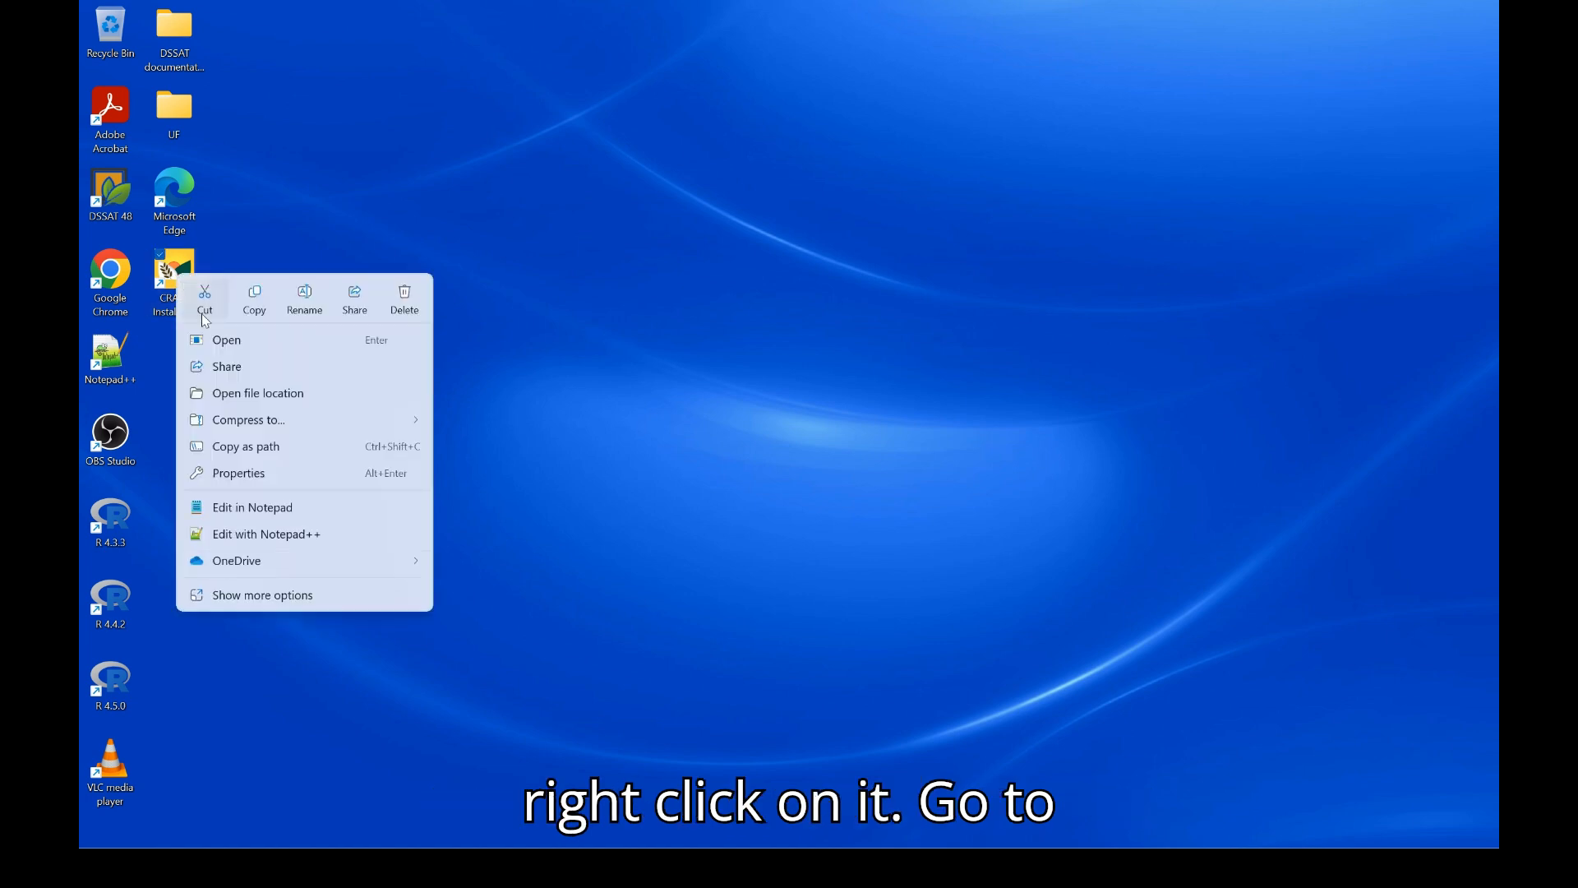
left_click(254, 474)
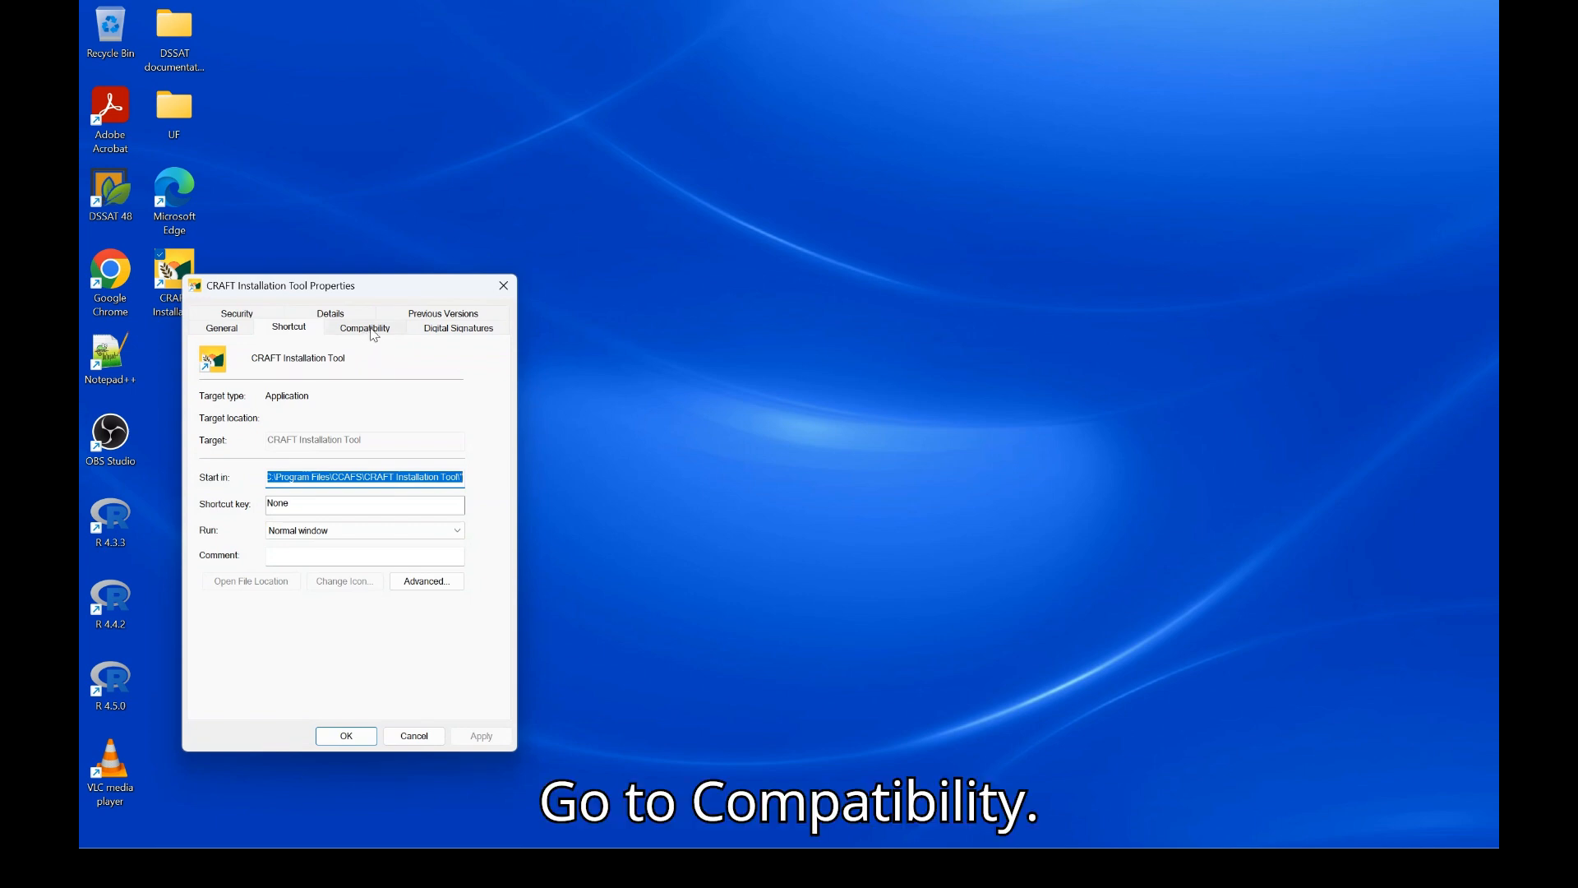
left_click(368, 329)
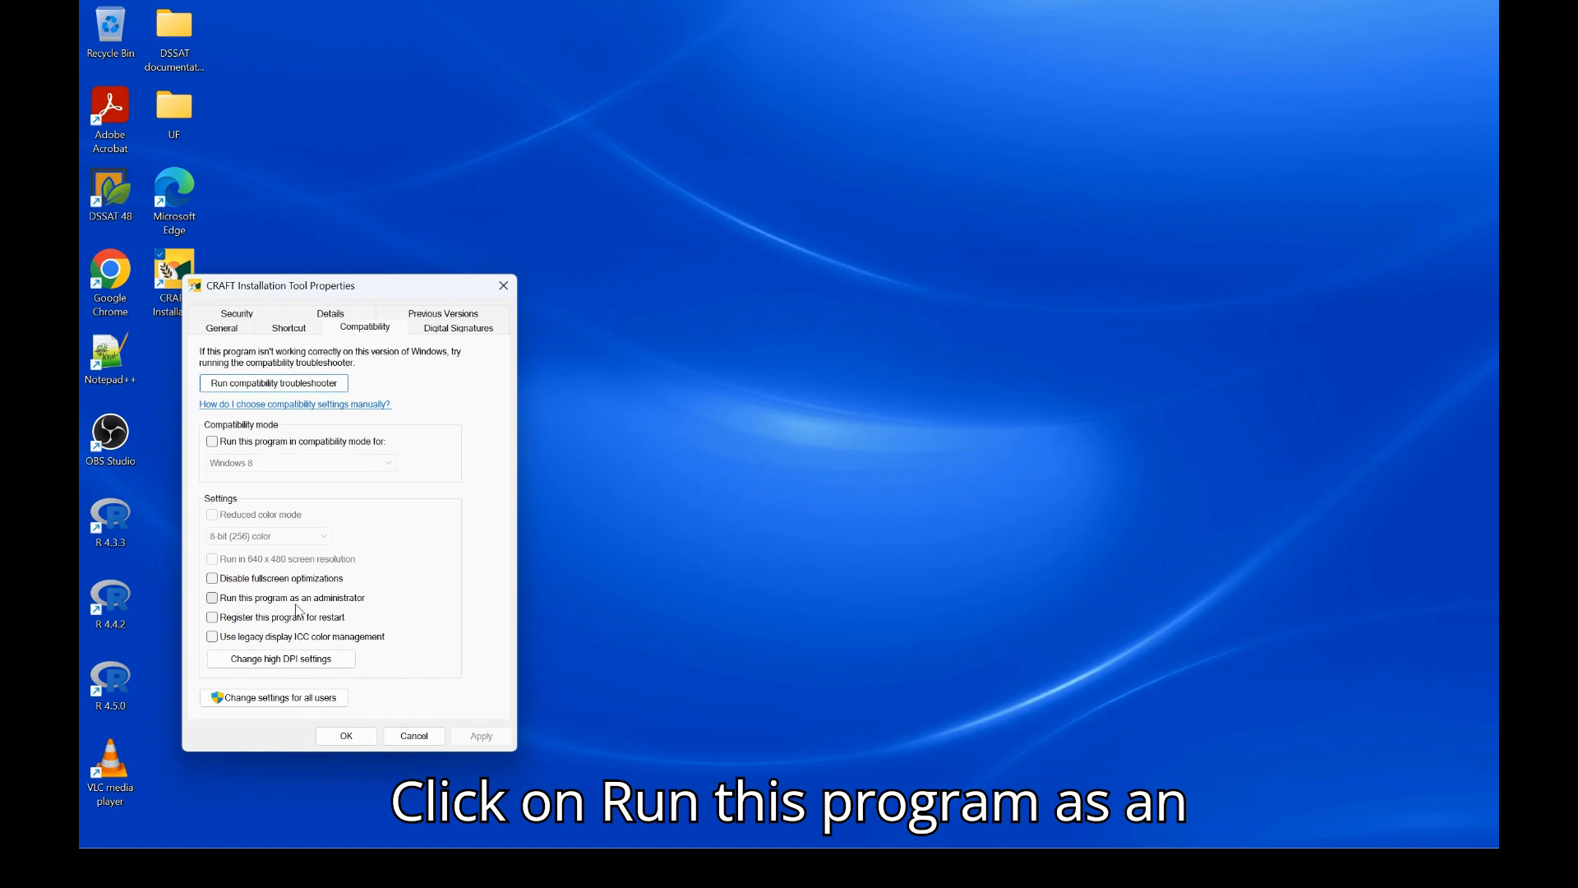
left_click(212, 597)
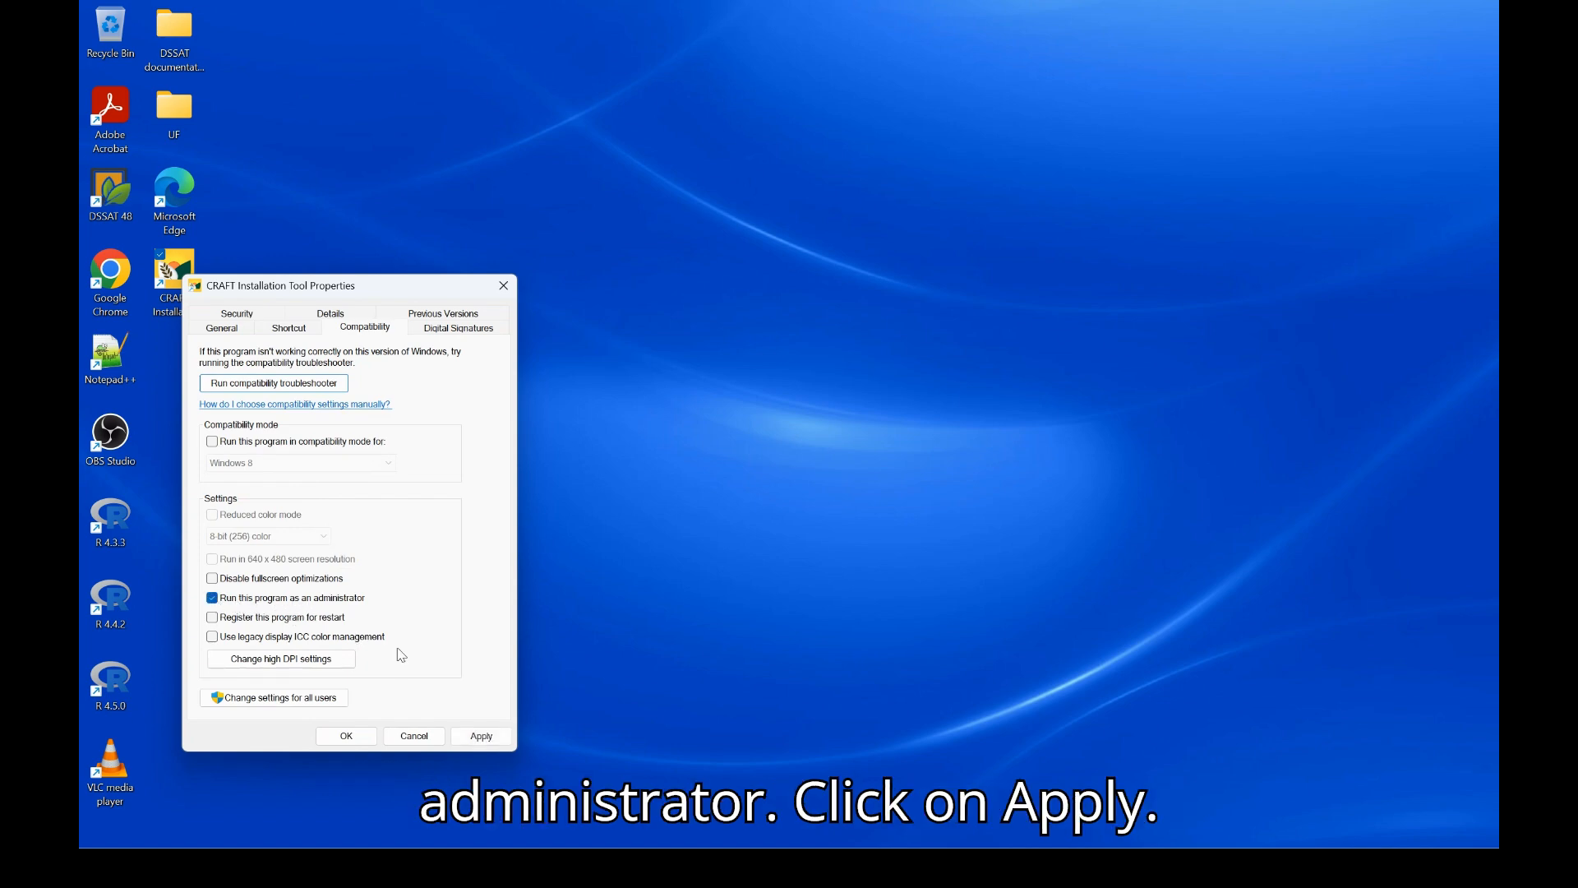
left_click(481, 736)
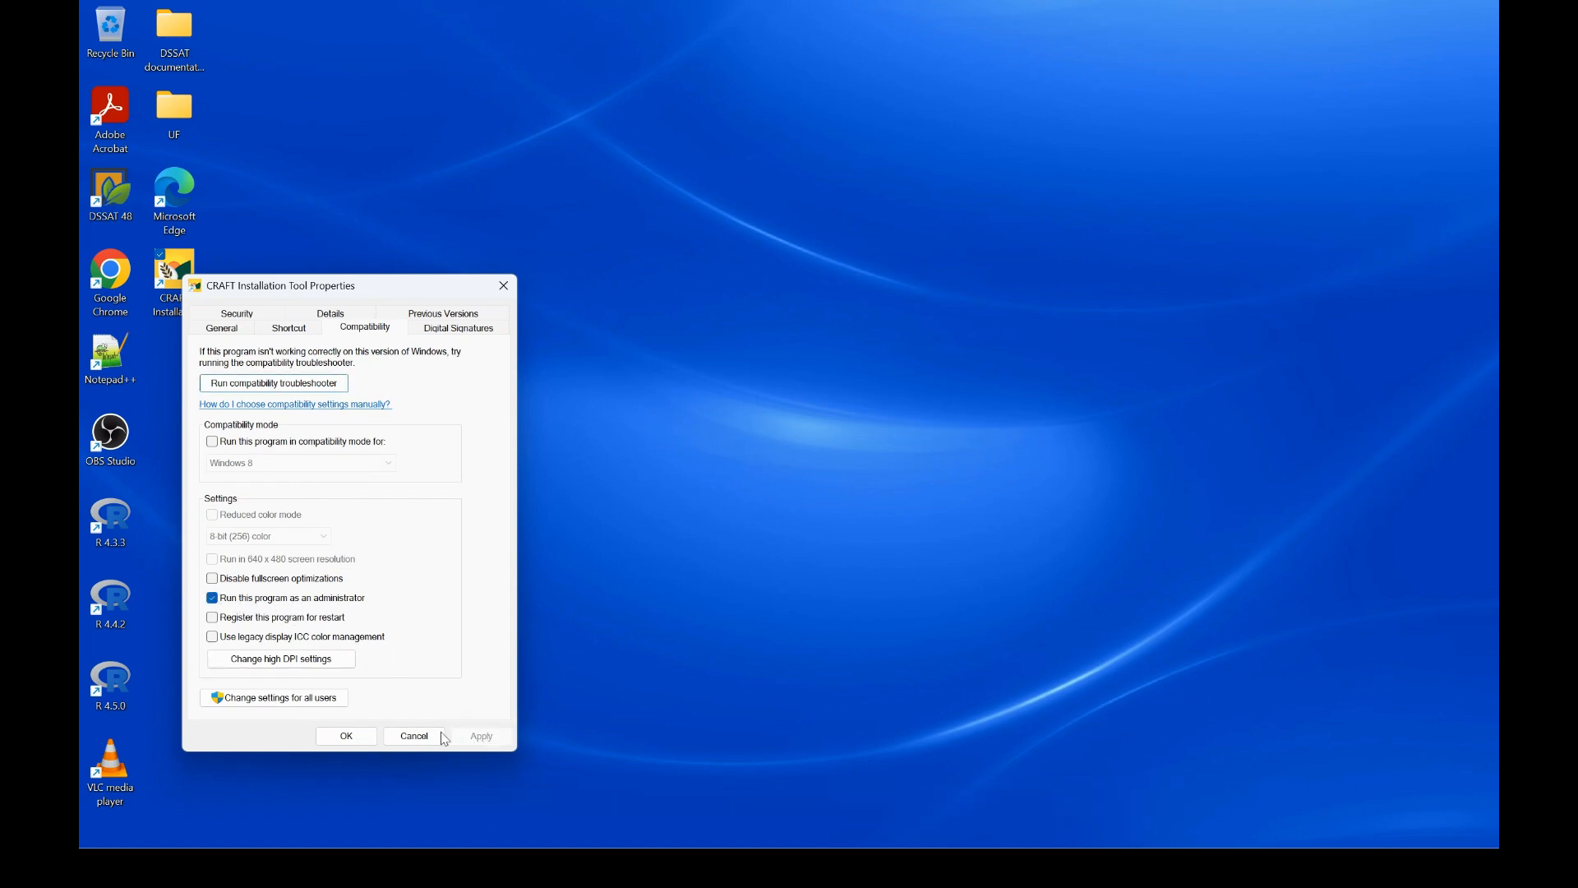
left_click(347, 734)
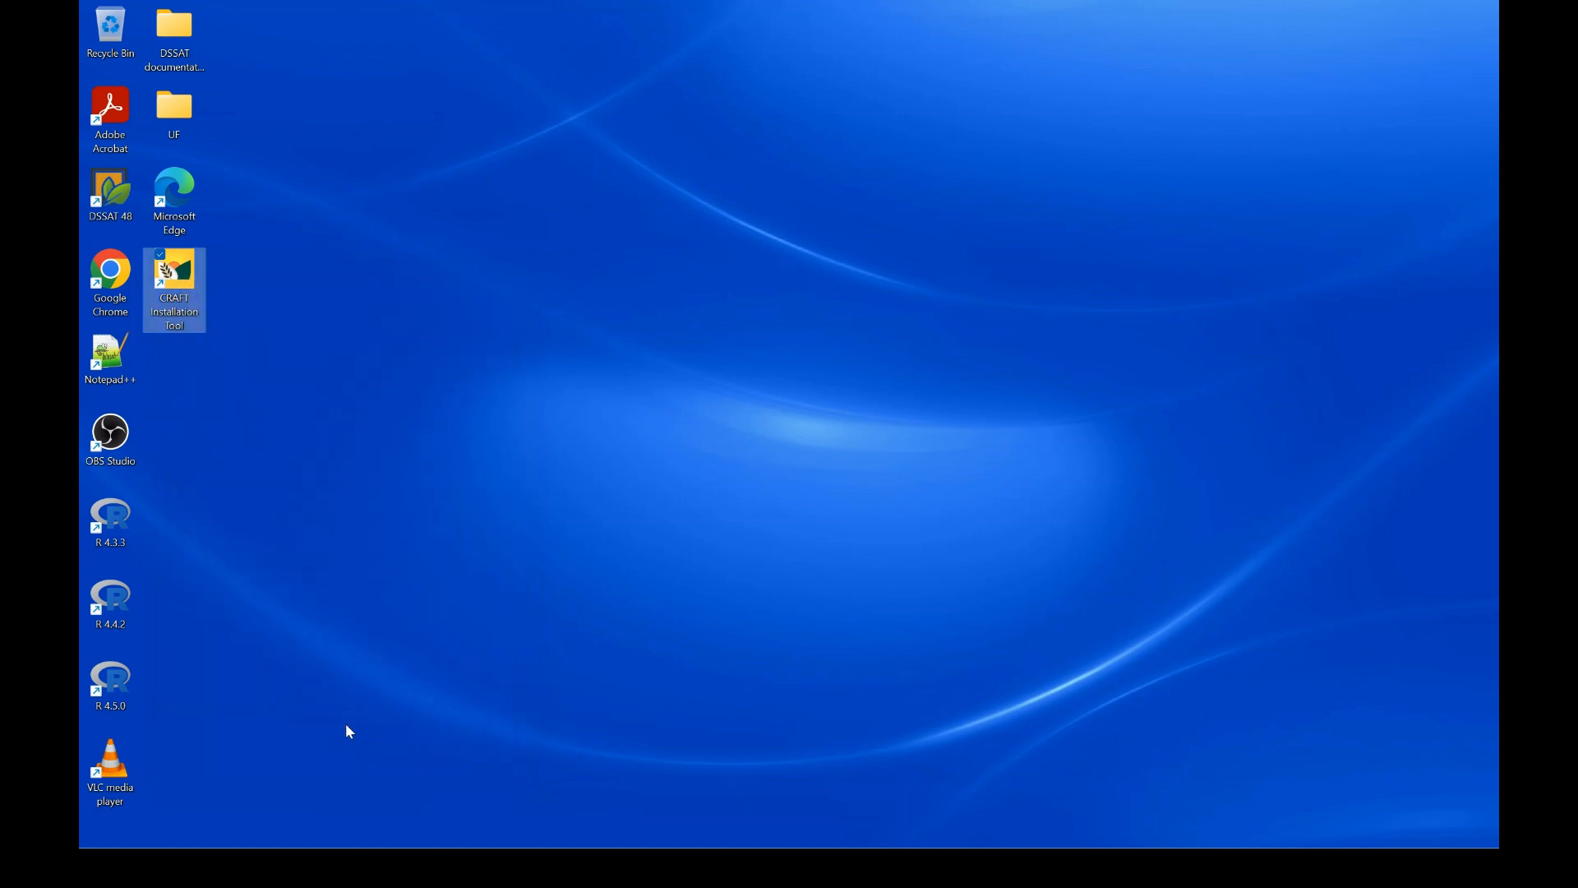
Launch CRAFT Installation Tool and go to Install CRAFT Pre-requisites, with MapWinGIS v5.3.0 ticked
double_click(184, 294)
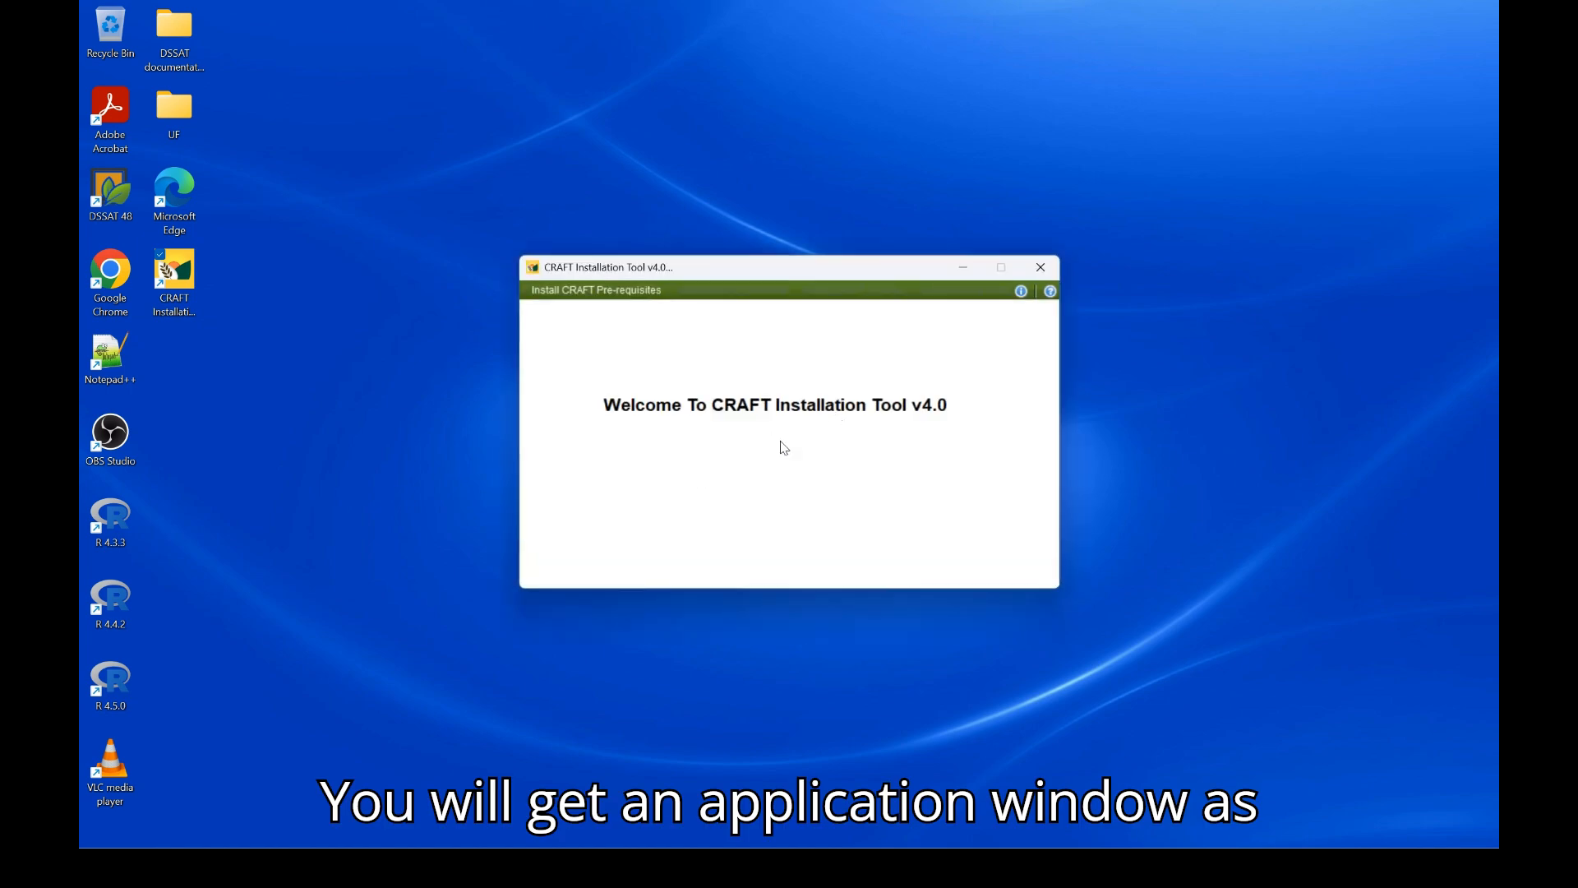
left_click(631, 297)
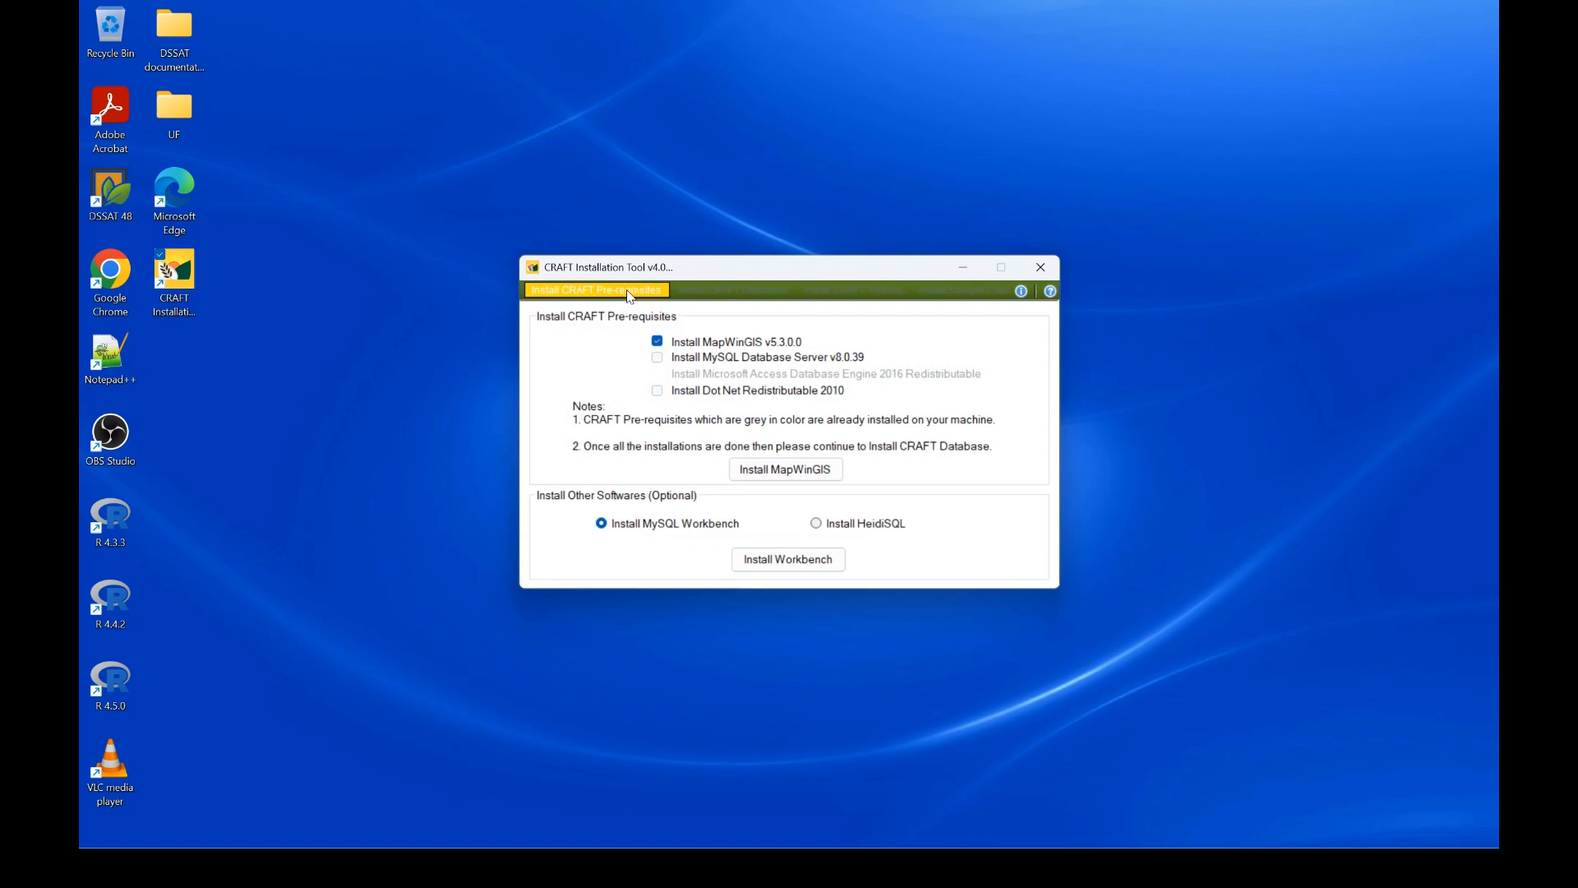
Install MapWinGIS 5.3.0.0 in English to C:\dev\MapWinGIS with the full component set
left_click(825, 476)
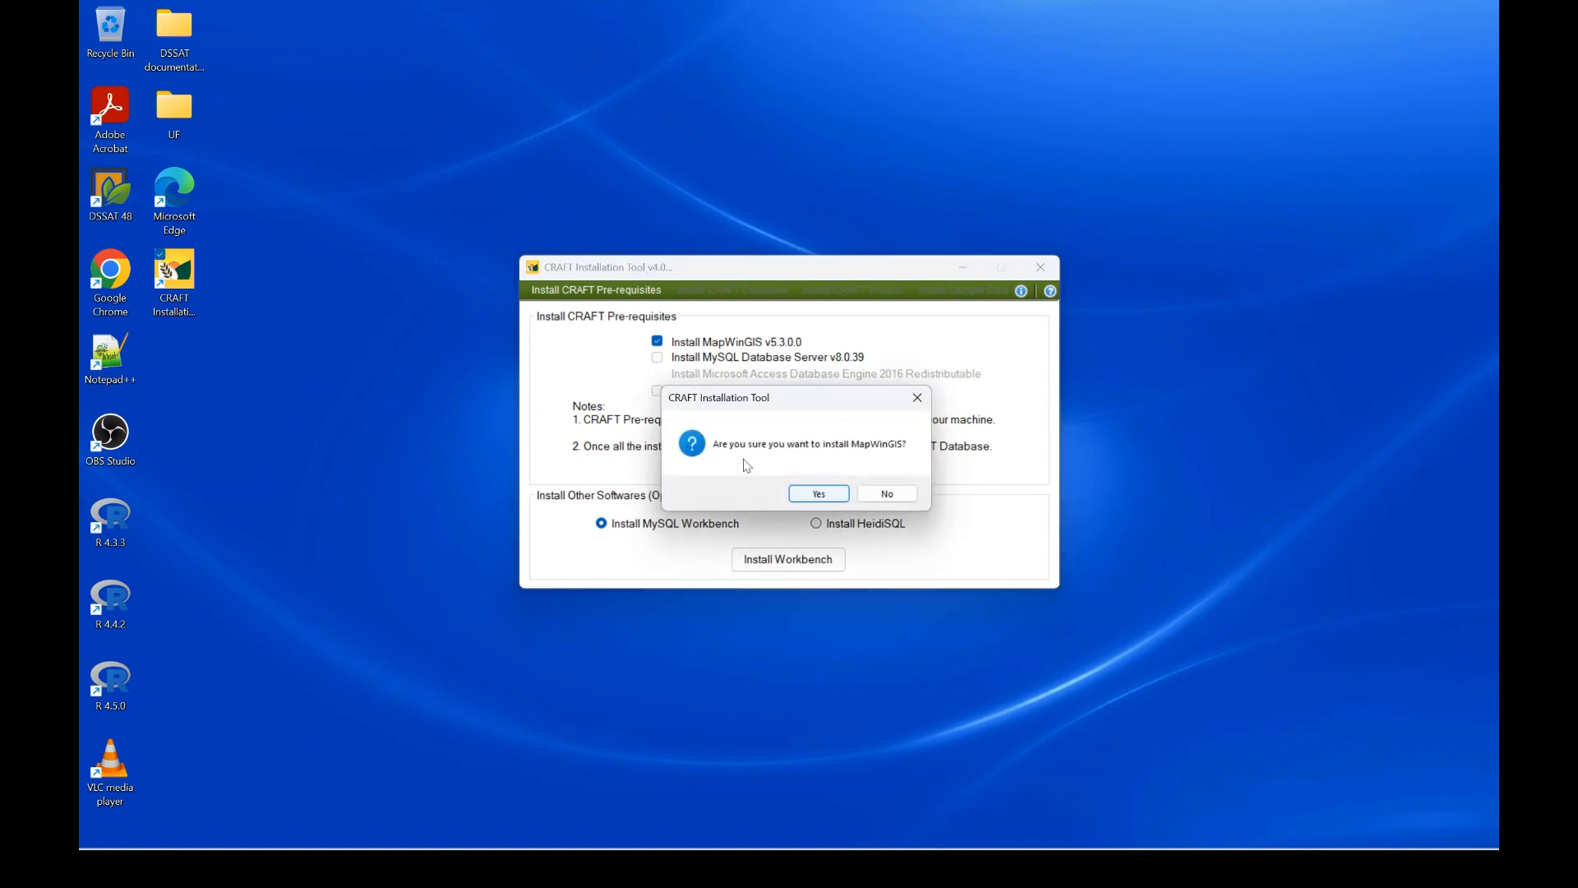
left_click(825, 495)
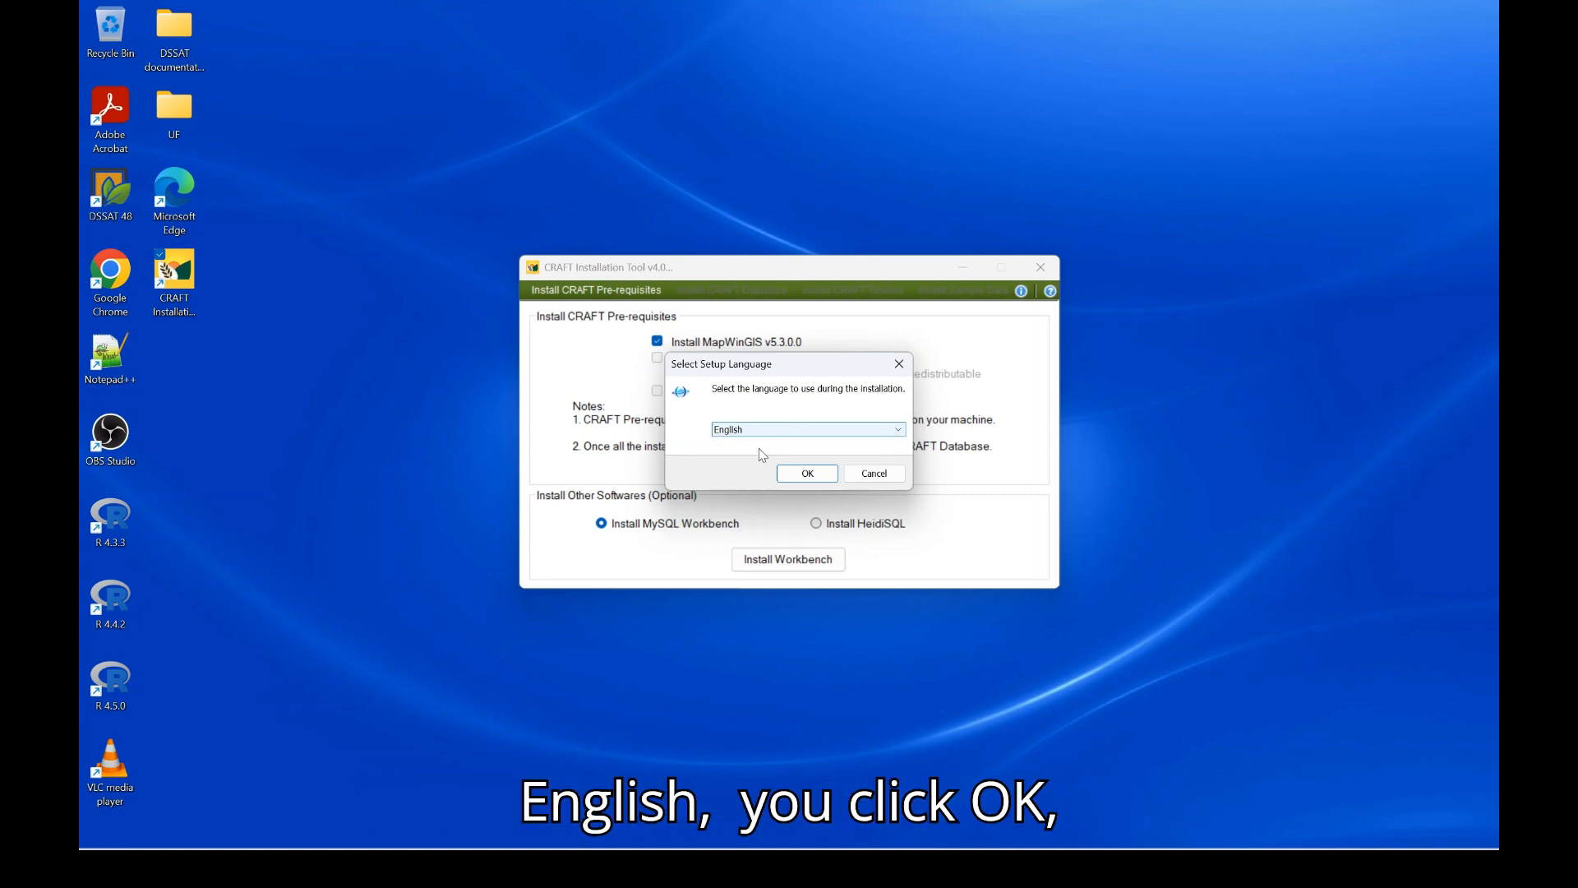
left_click(808, 472)
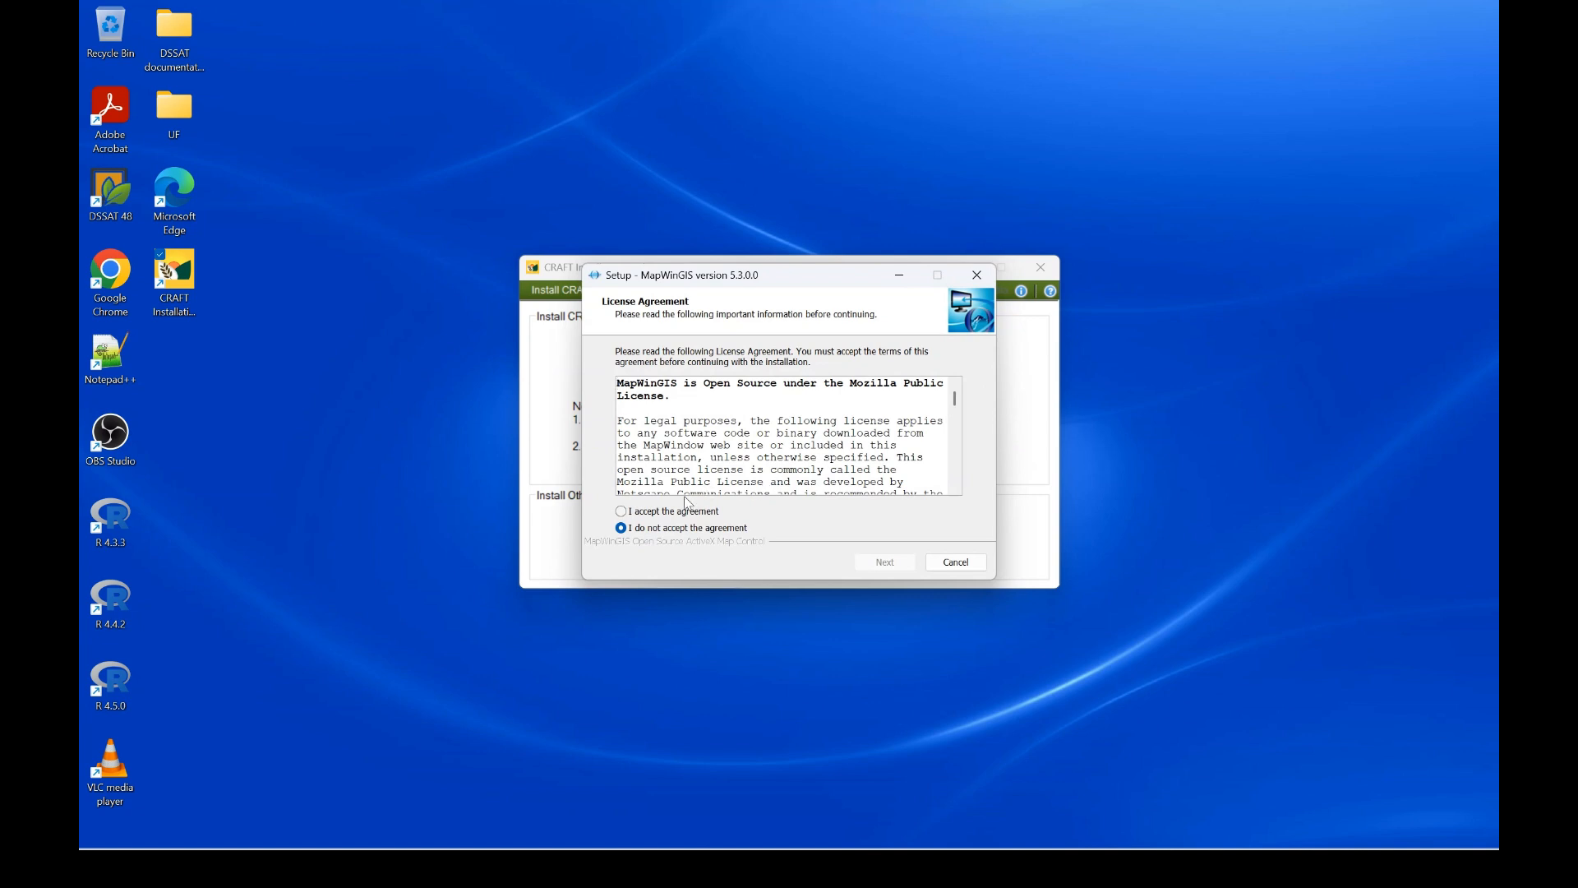
left_click(620, 512)
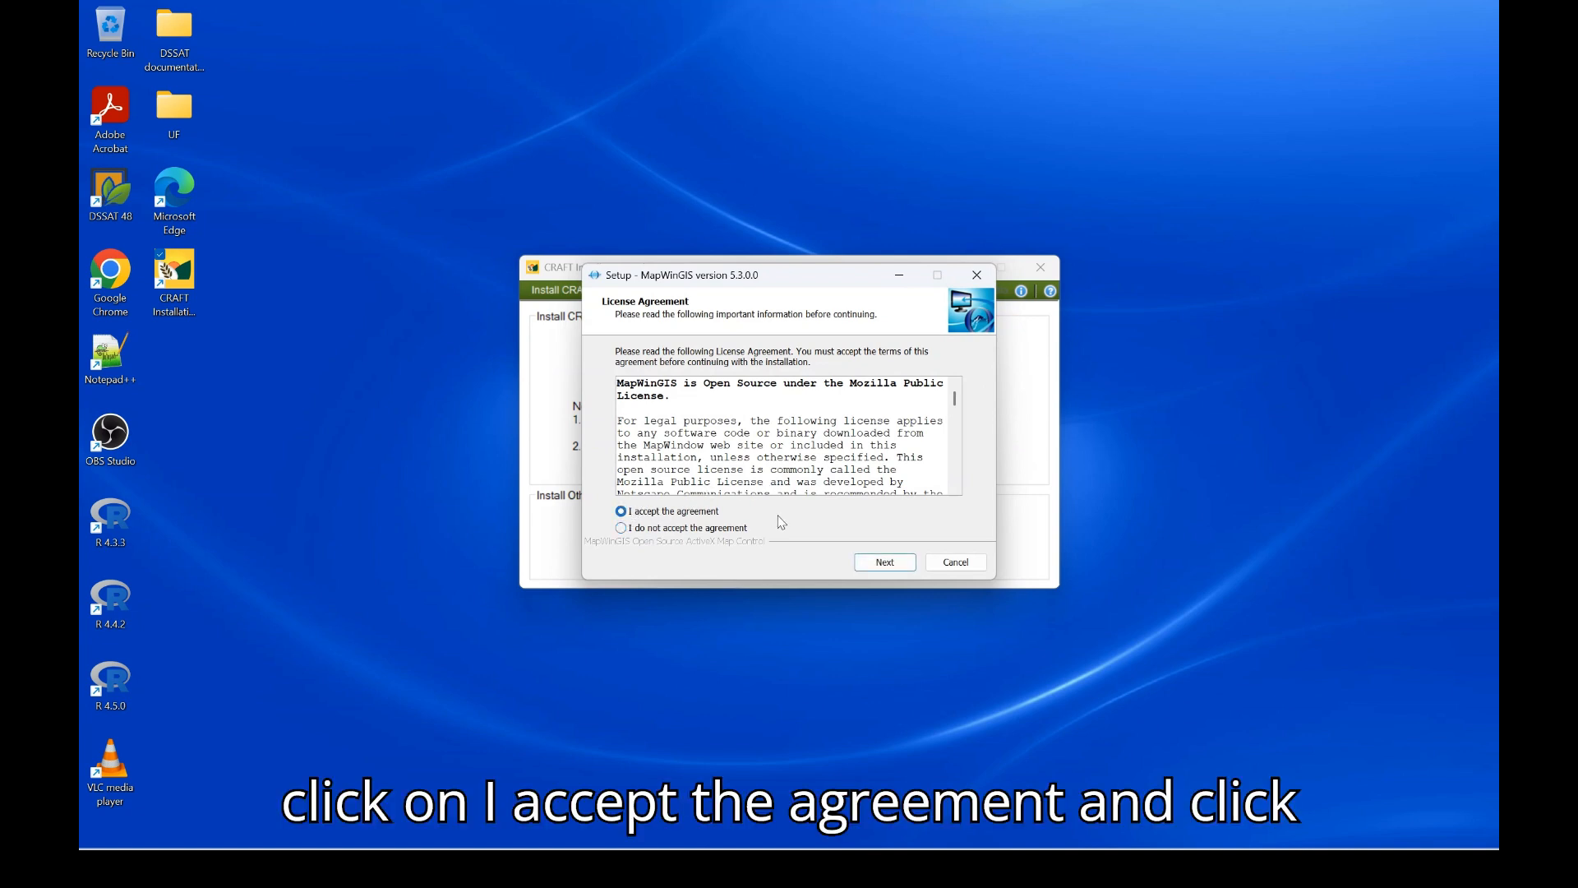
left_click(884, 567)
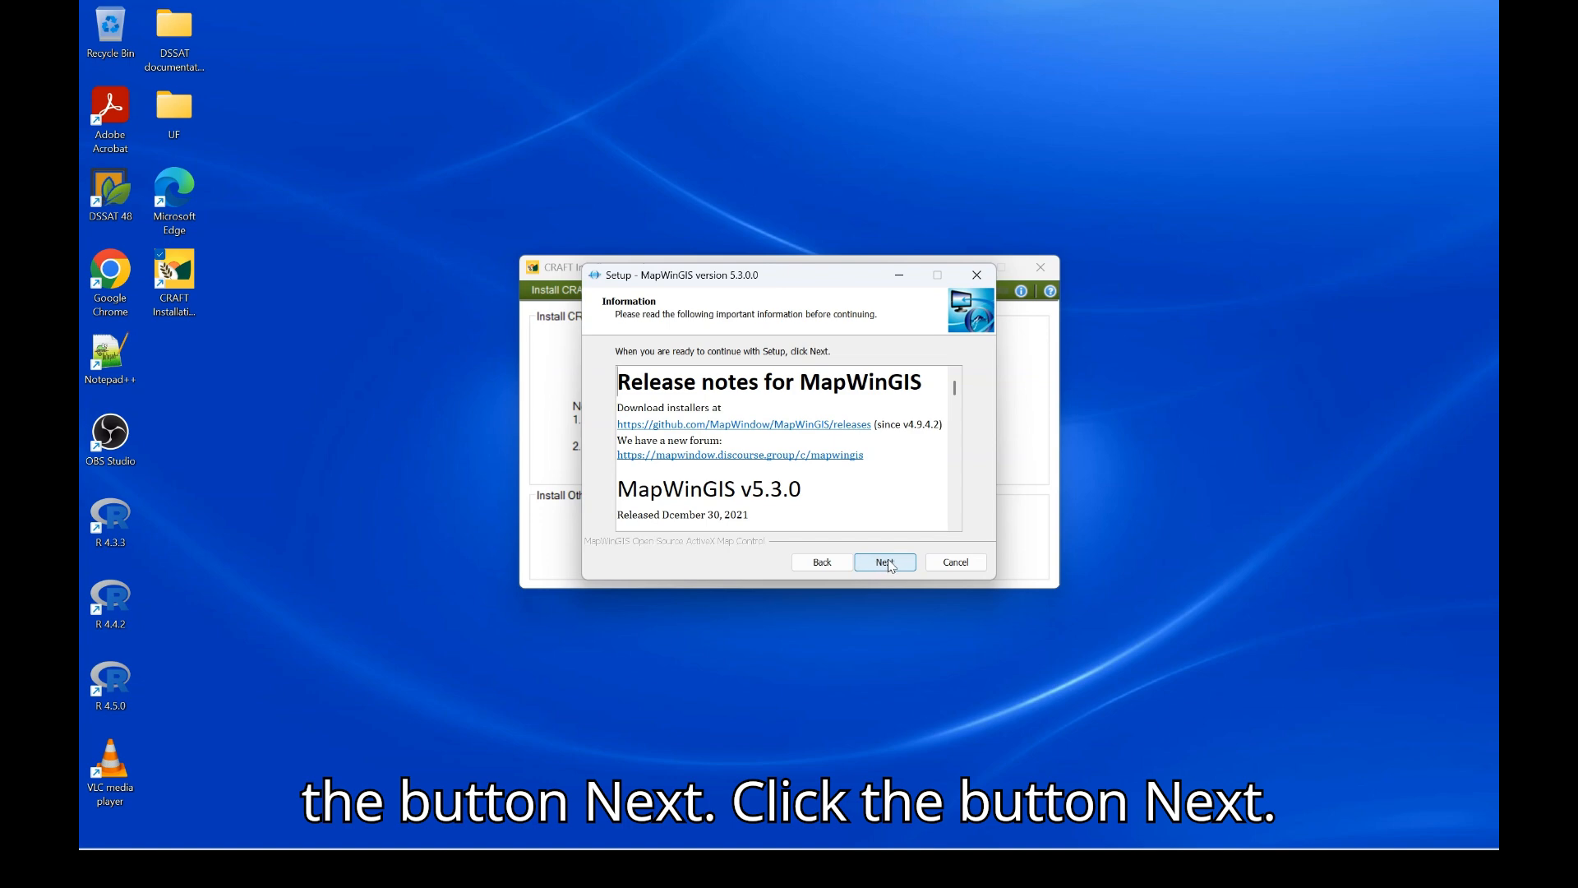
left_click(890, 566)
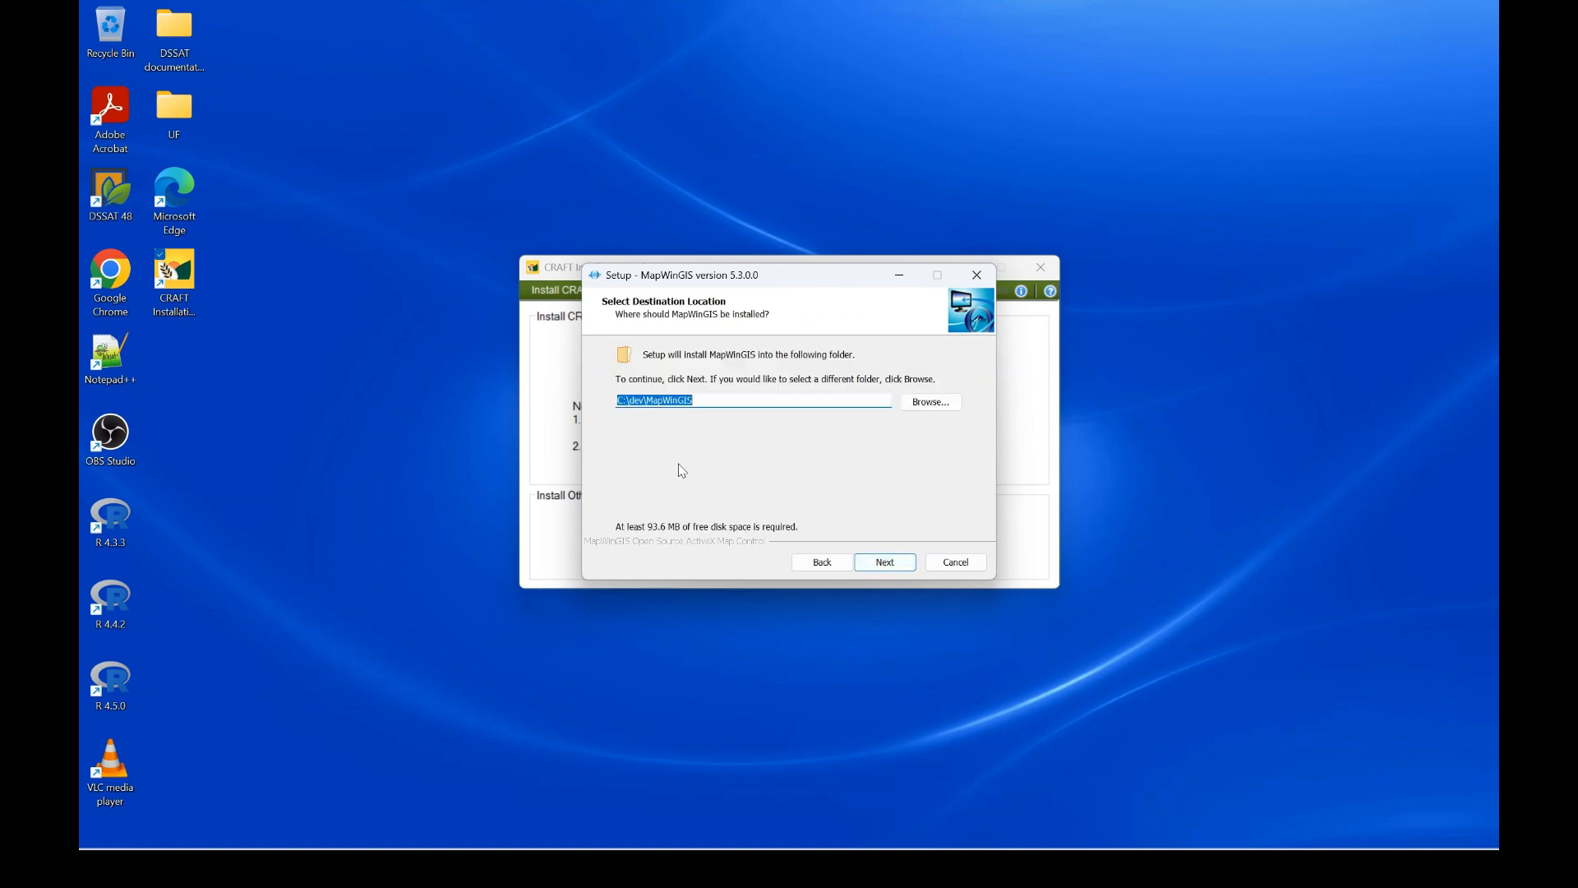
left_click(878, 562)
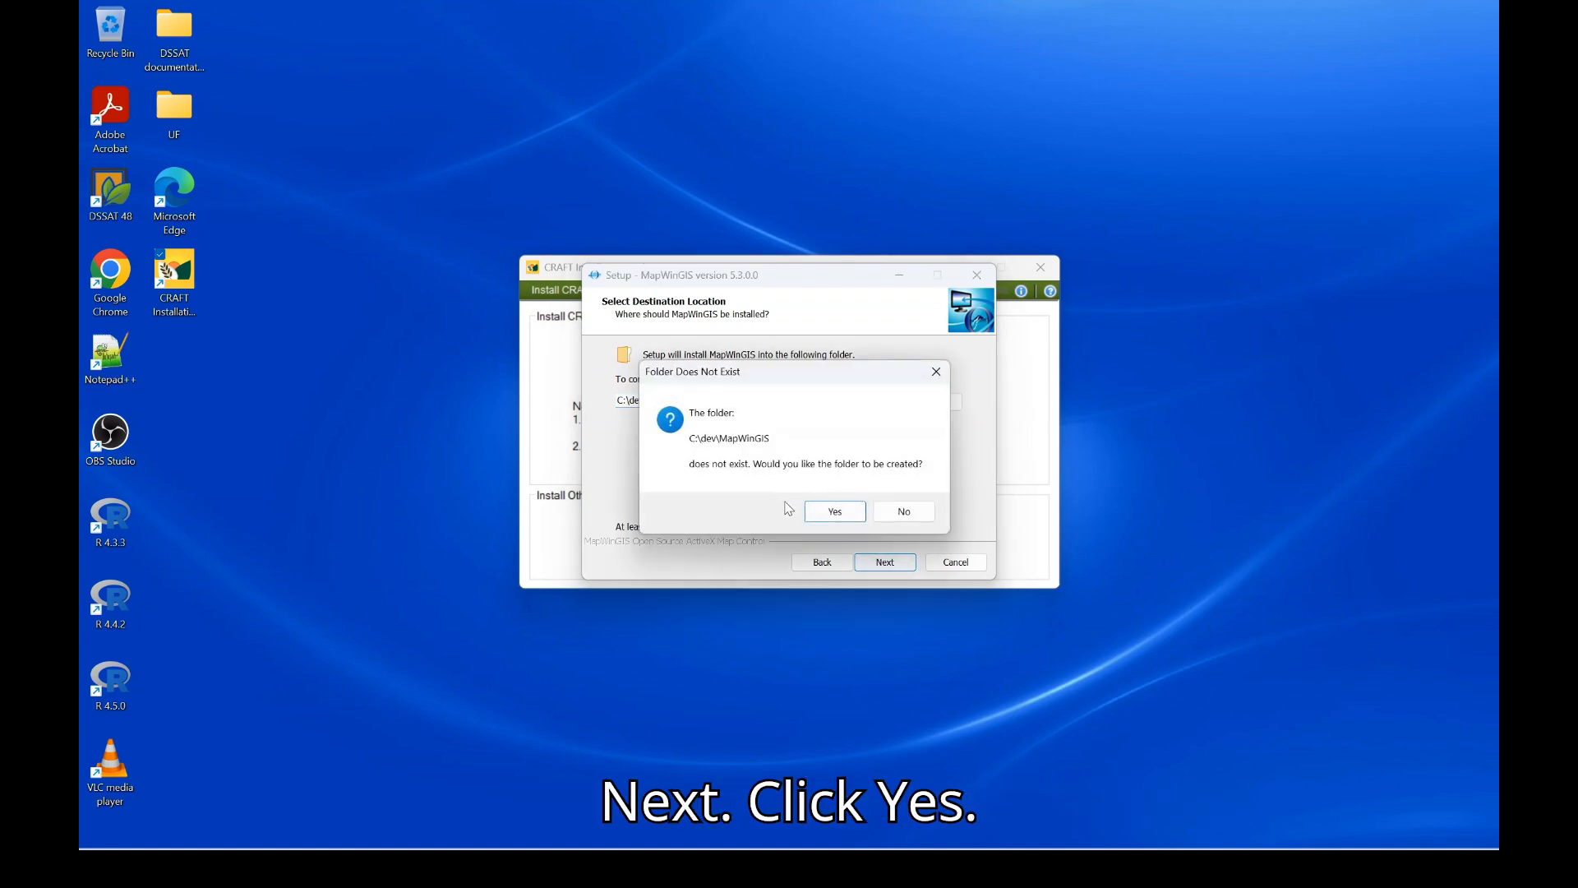
left_click(836, 511)
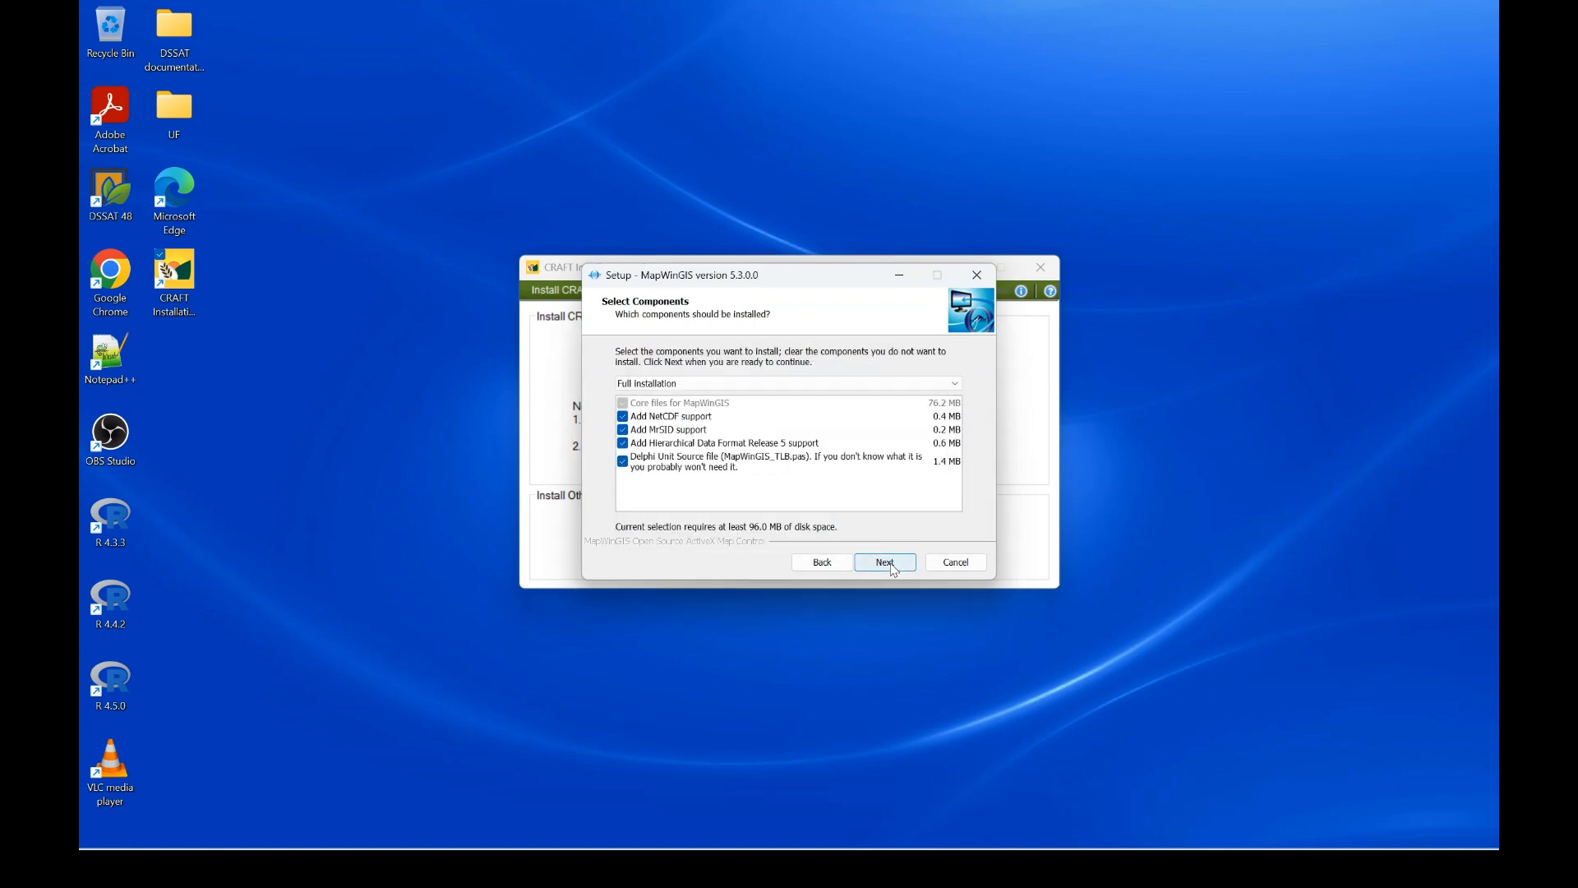
left_click(887, 565)
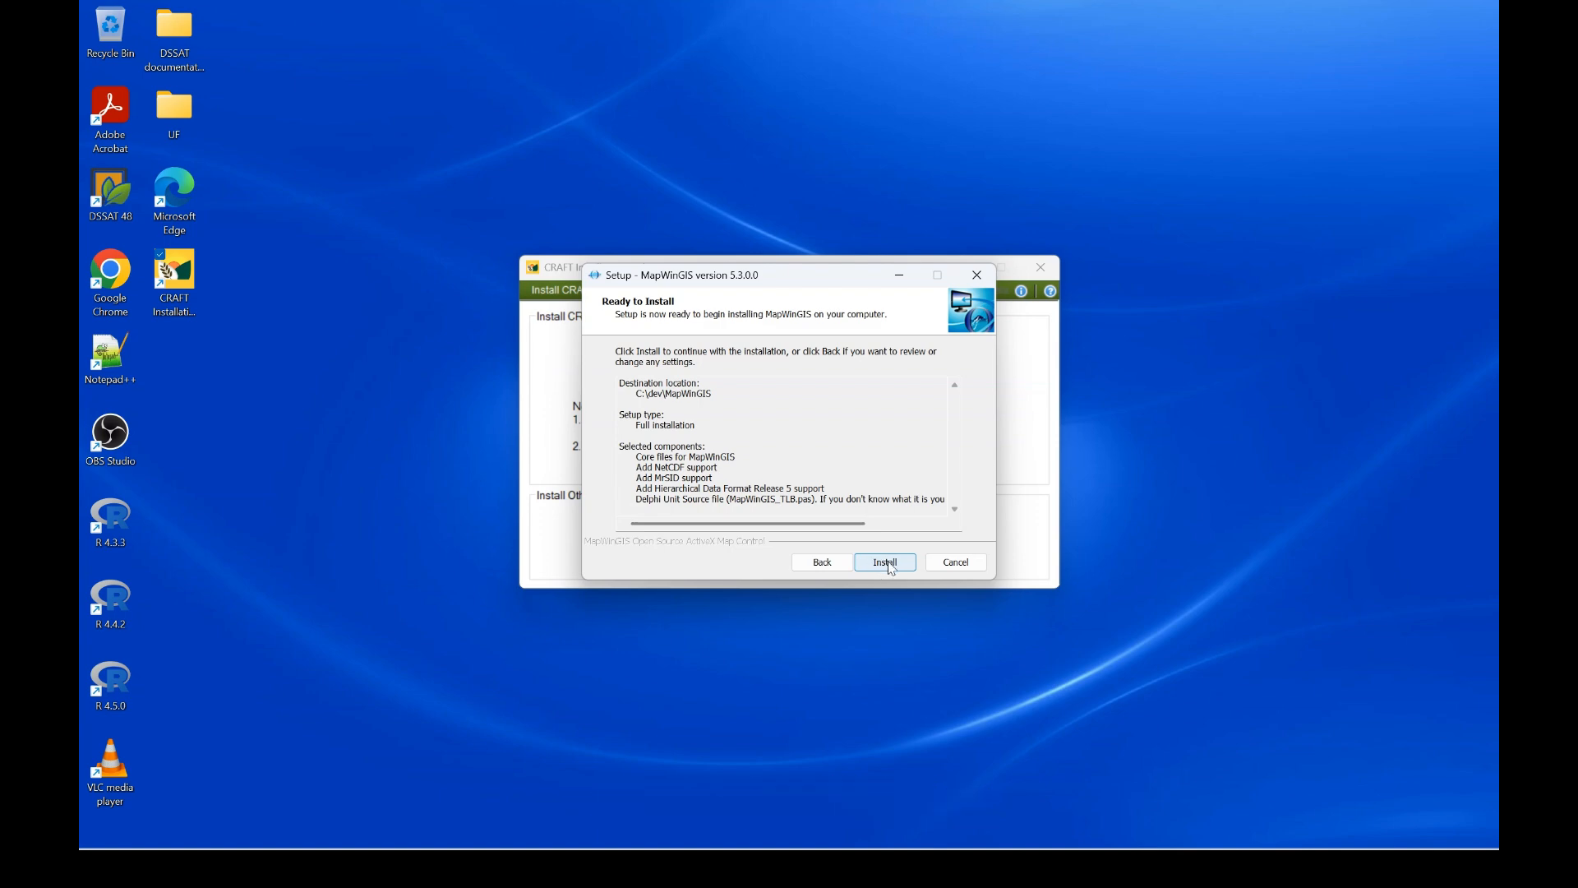
left_click(888, 565)
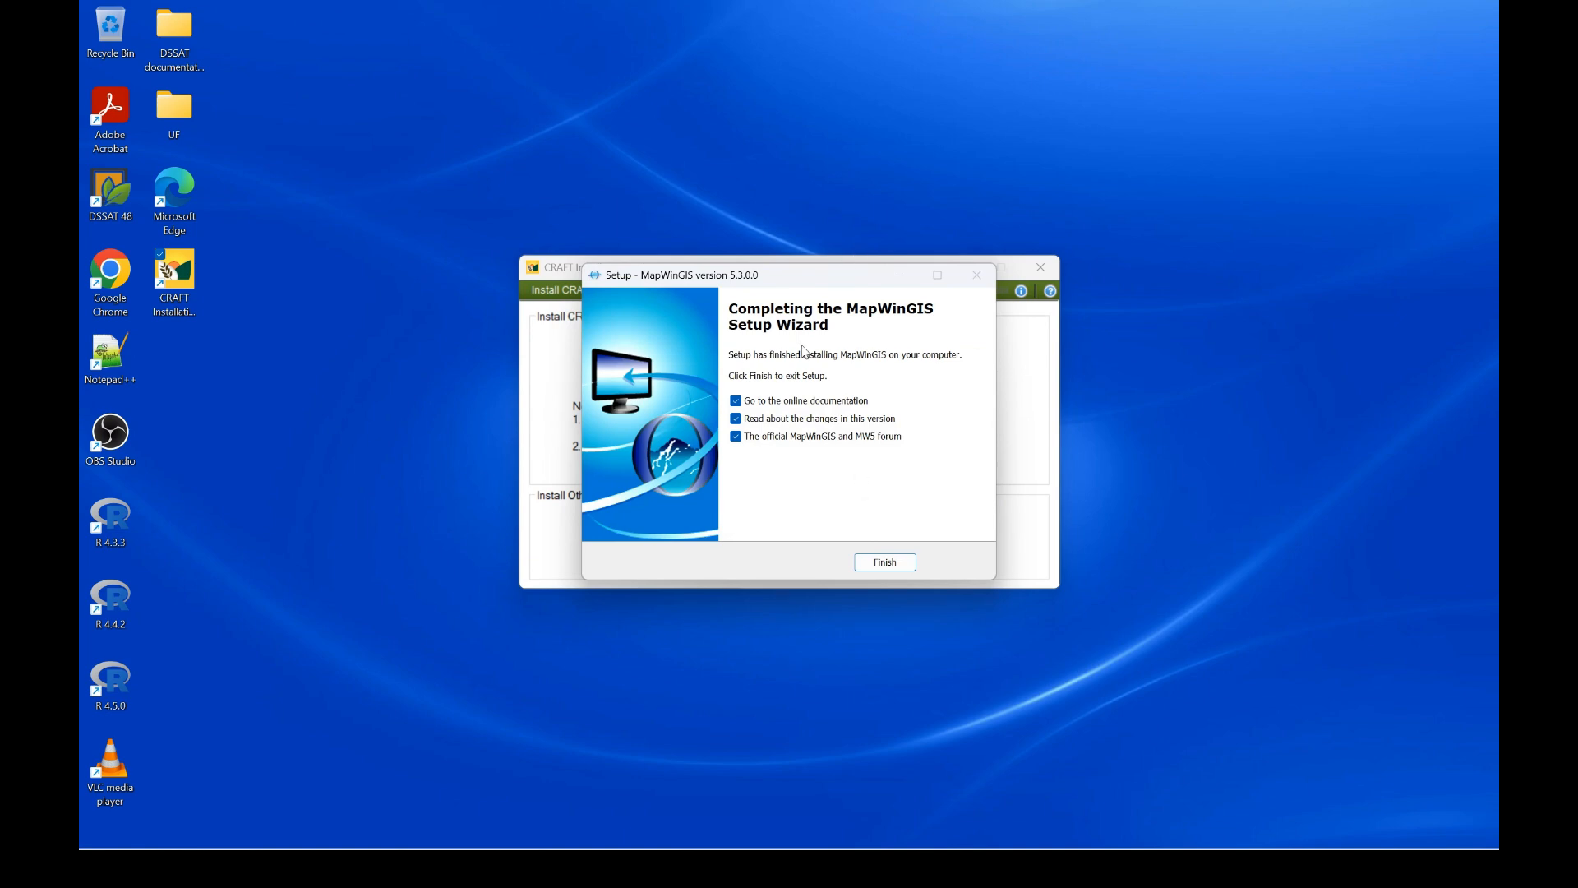
Finish MapWinGIS setup without opening the documentation, version changes or forum pages
left_click(736, 401)
left_click(735, 418)
left_click(735, 436)
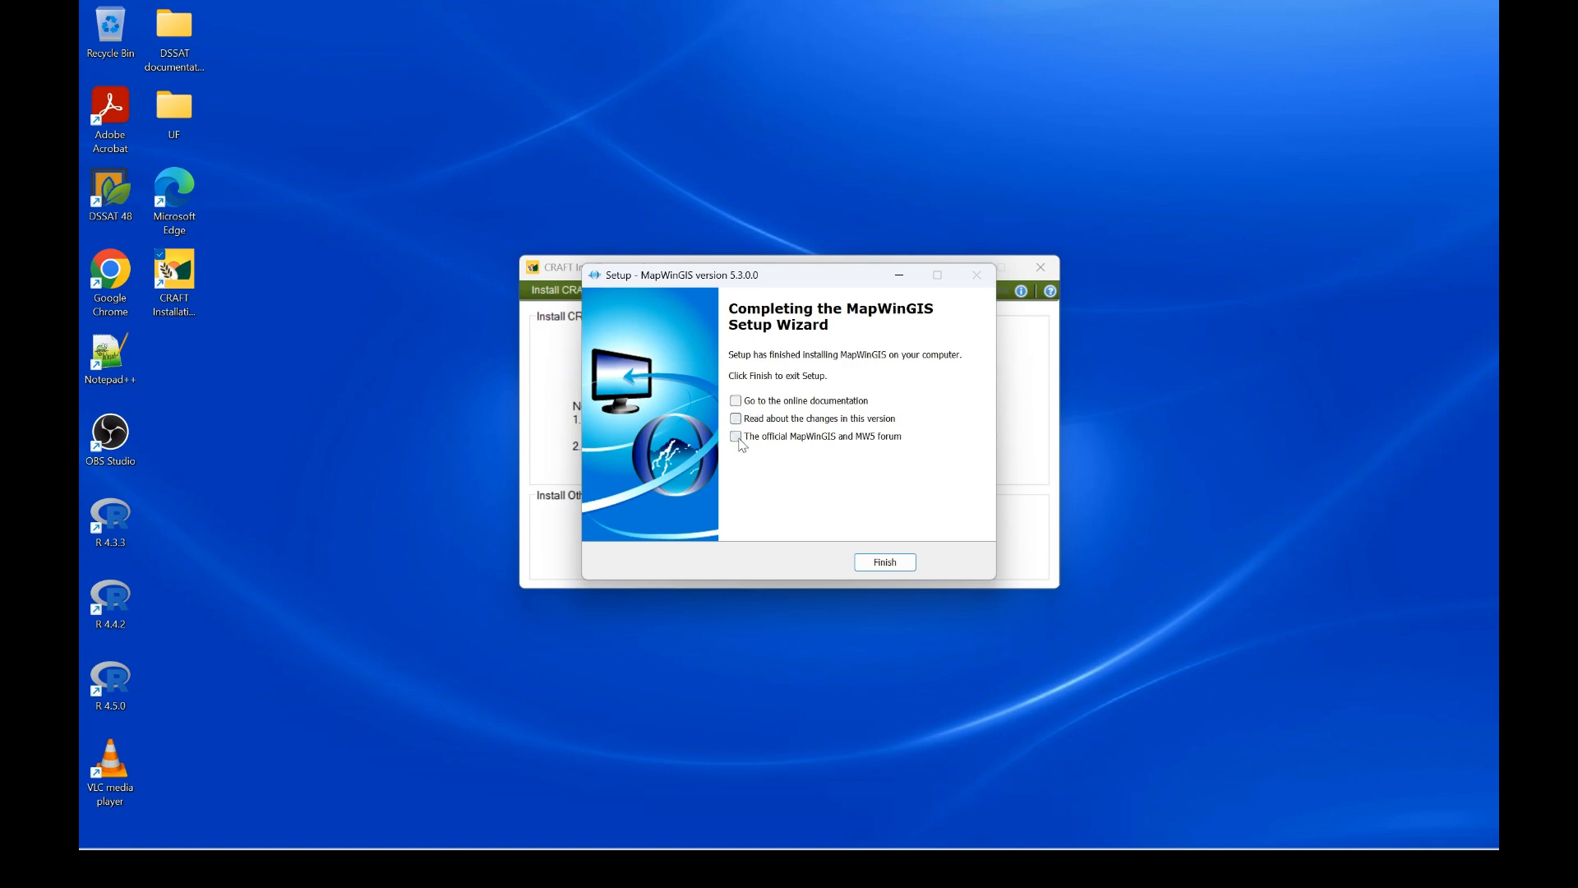
left_click(889, 563)
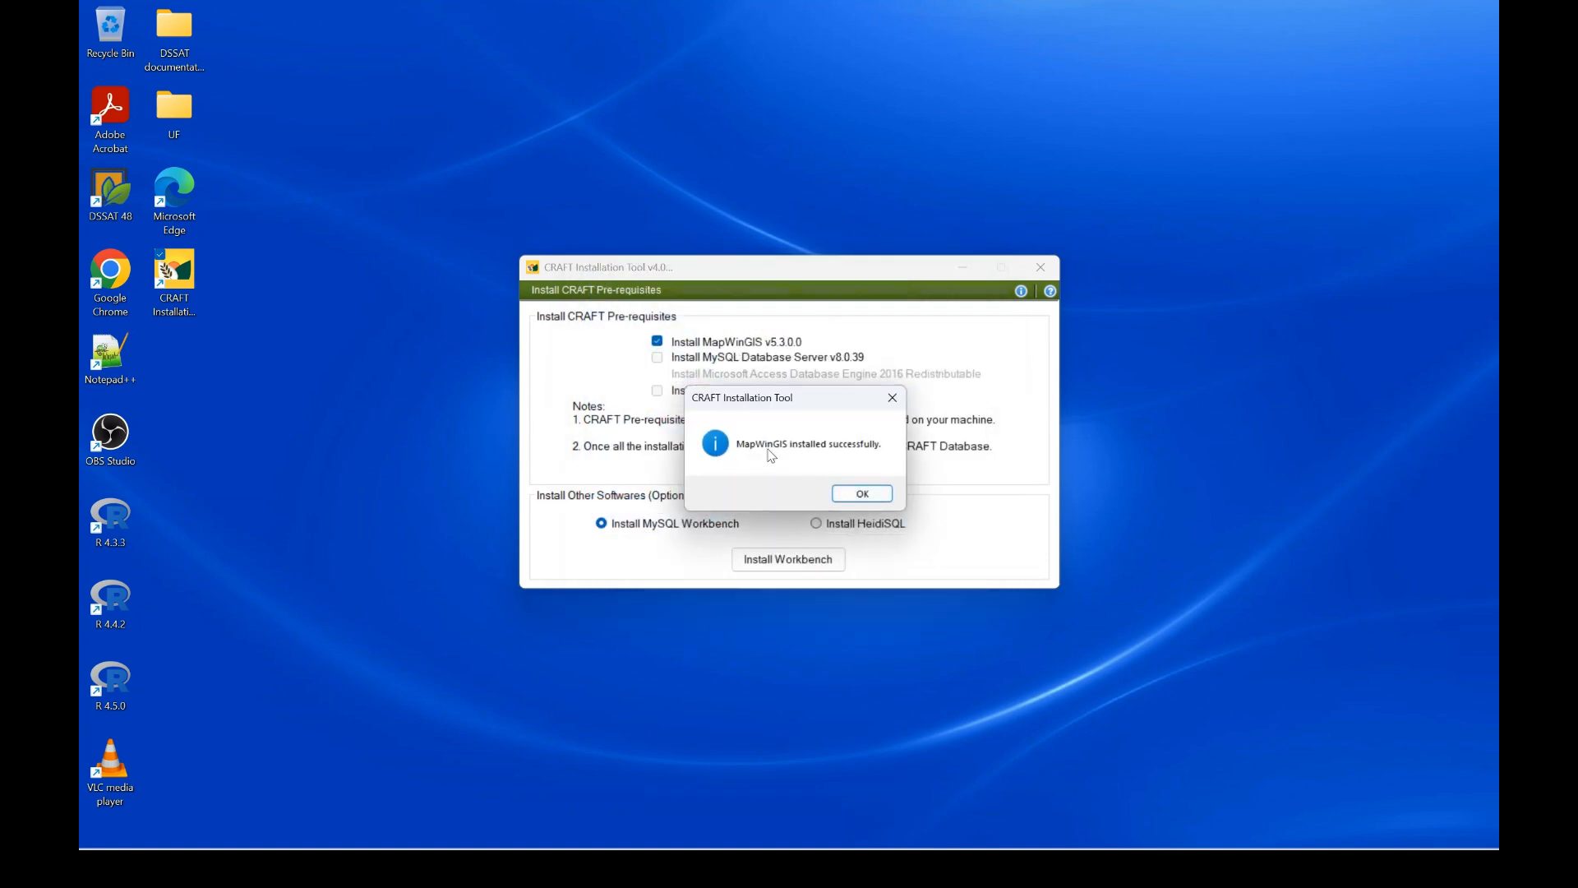
Dismiss the MapWinGIS success message and confirm installing MySQL Server 8.0, acknowledging the root password notice
left_click(847, 493)
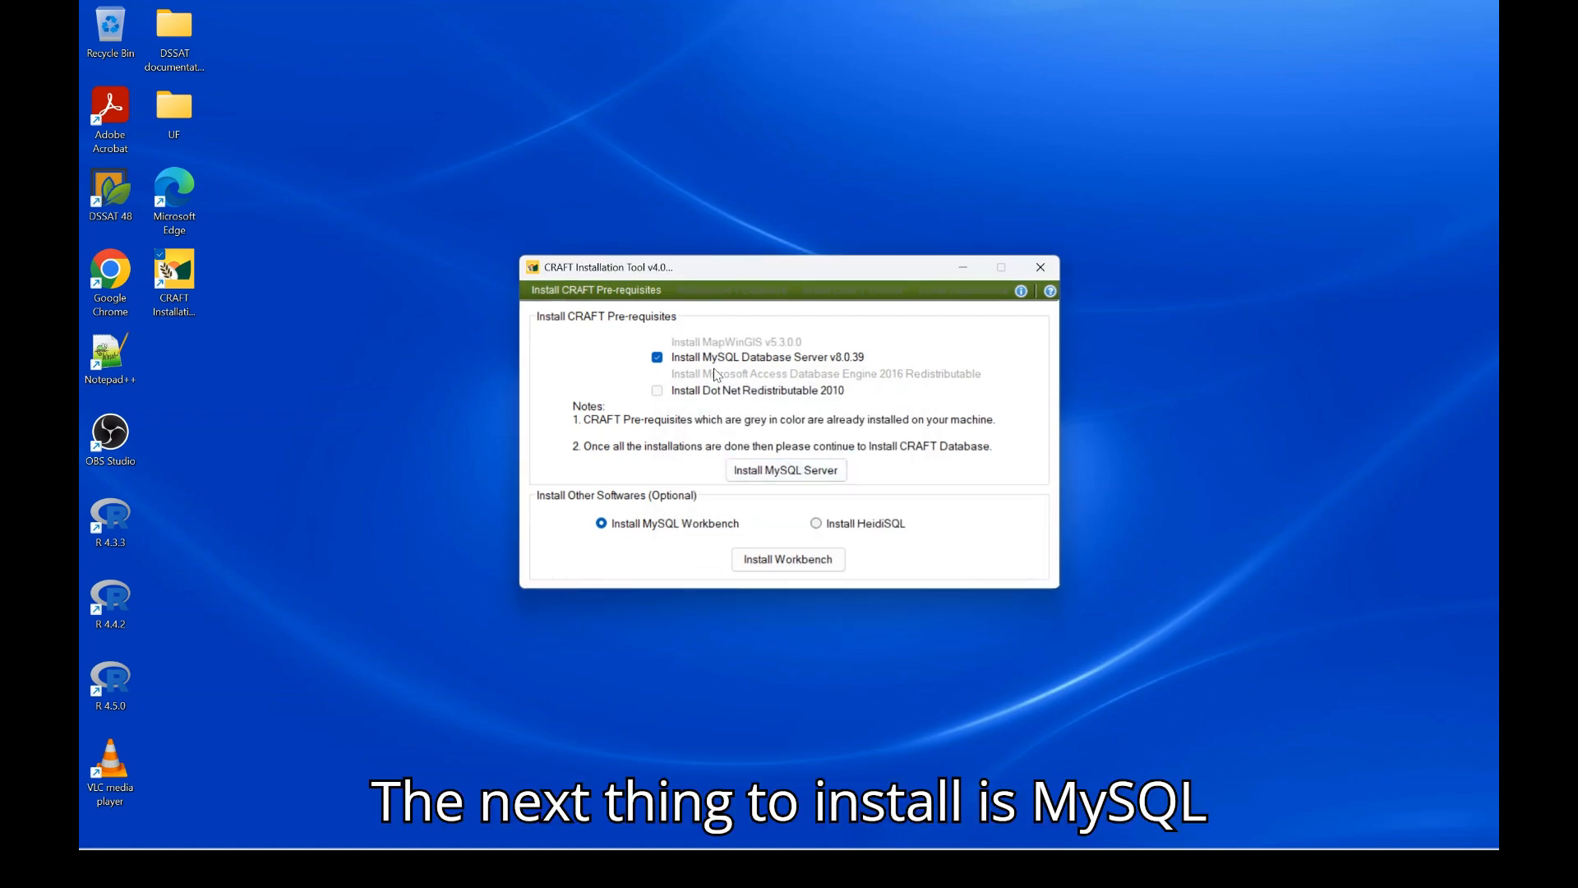
left_click(802, 477)
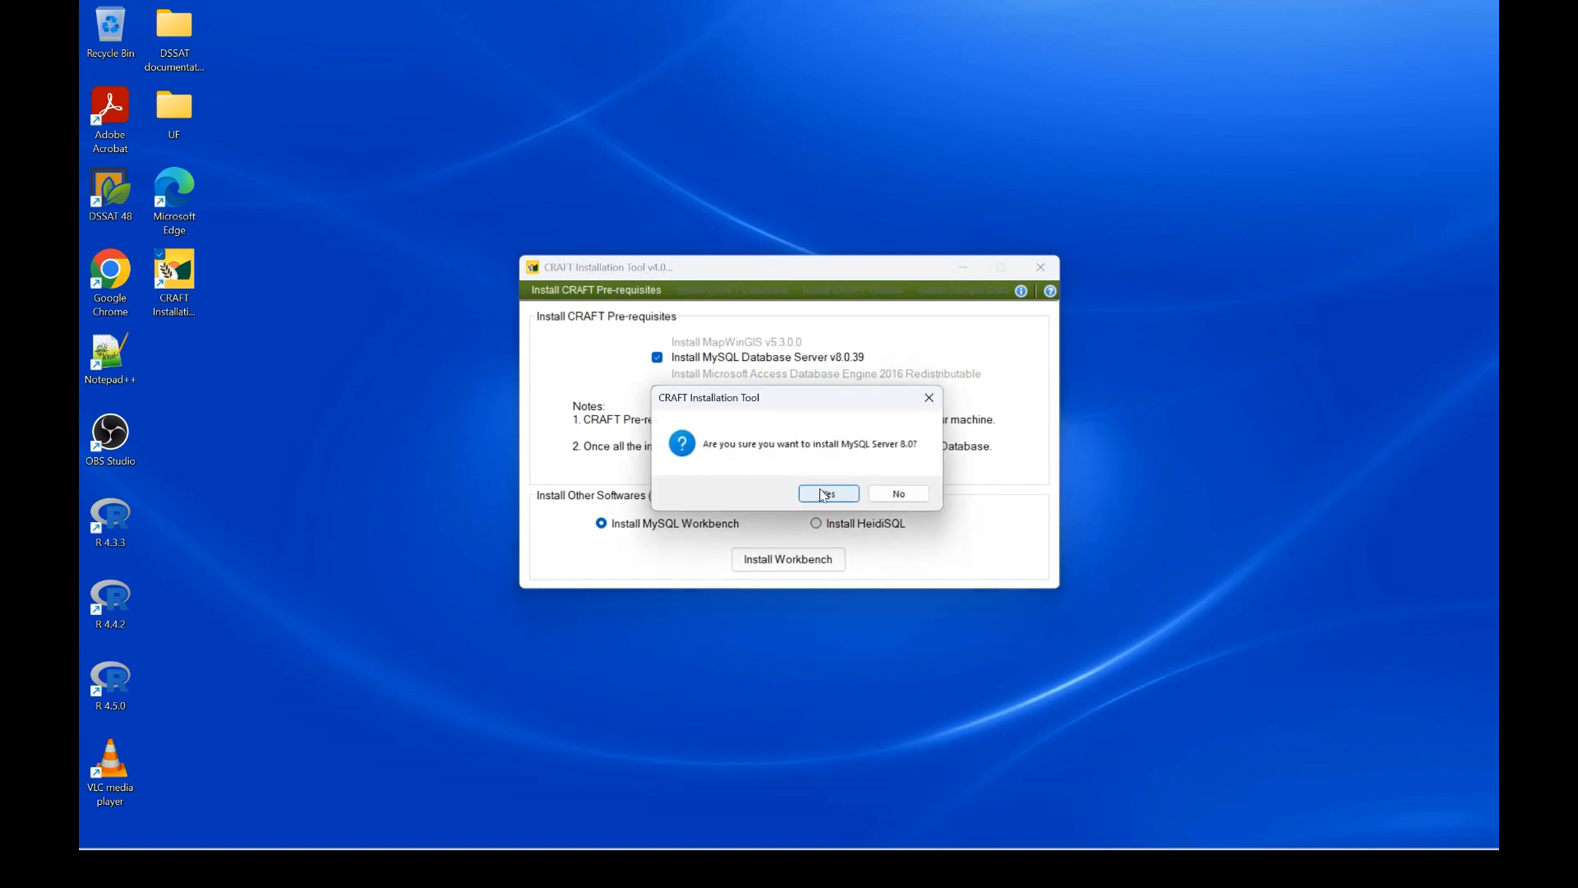
left_click(827, 494)
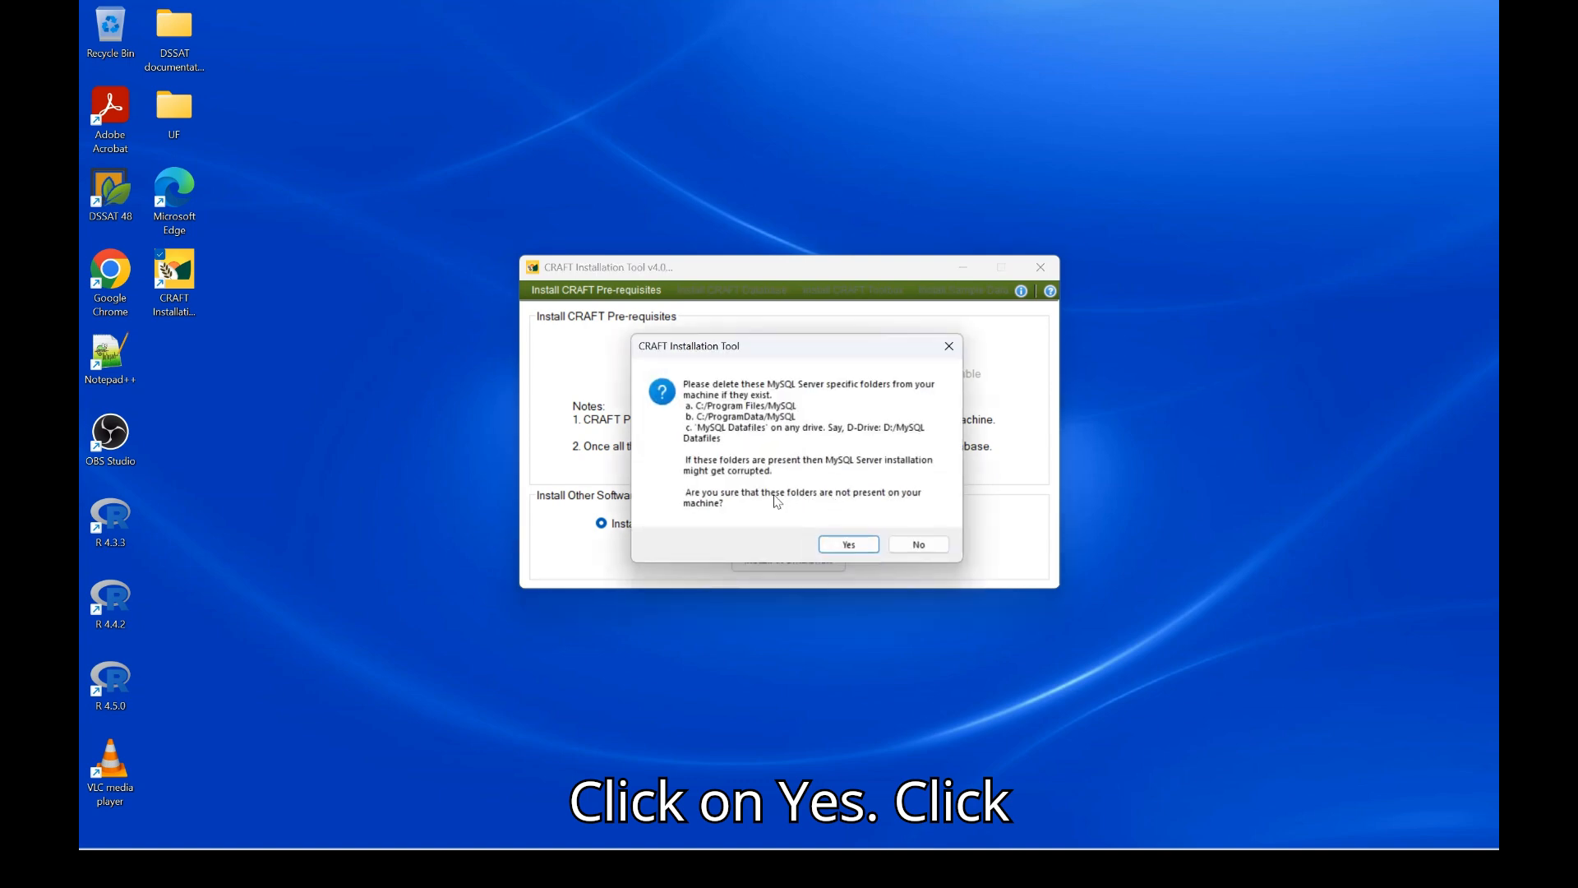
left_click(851, 546)
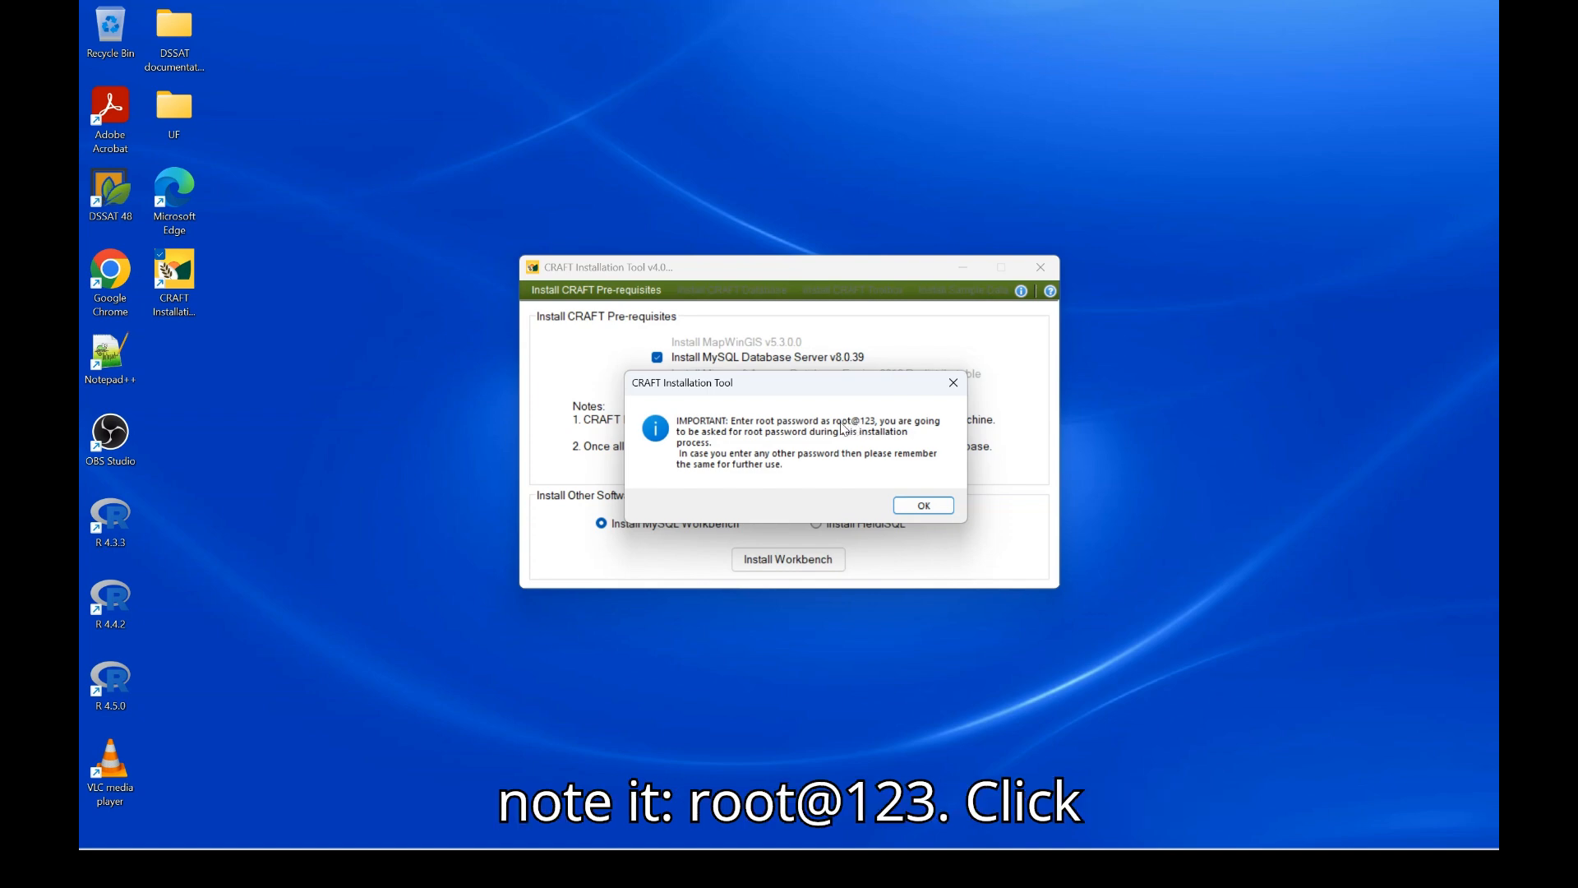
left_click(913, 506)
Dismiss the root password notice so MySQL Installer shows the Server only setup type
left_click(922, 507)
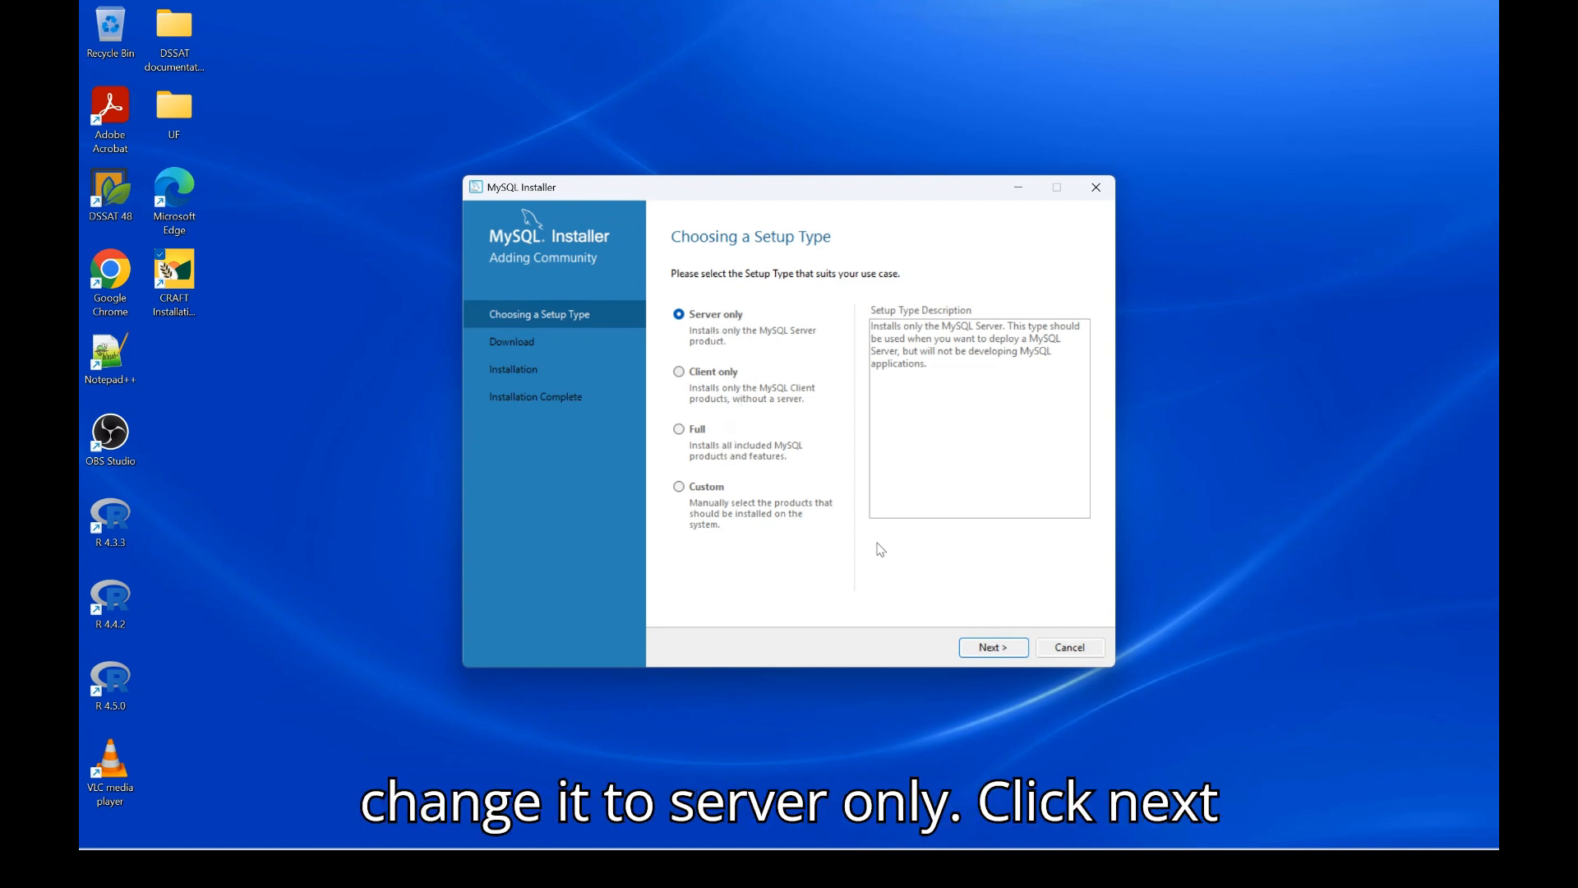
Install MySQL Server 8.0.39 with the Server only setup and continue to Product Configuration
left_click(991, 648)
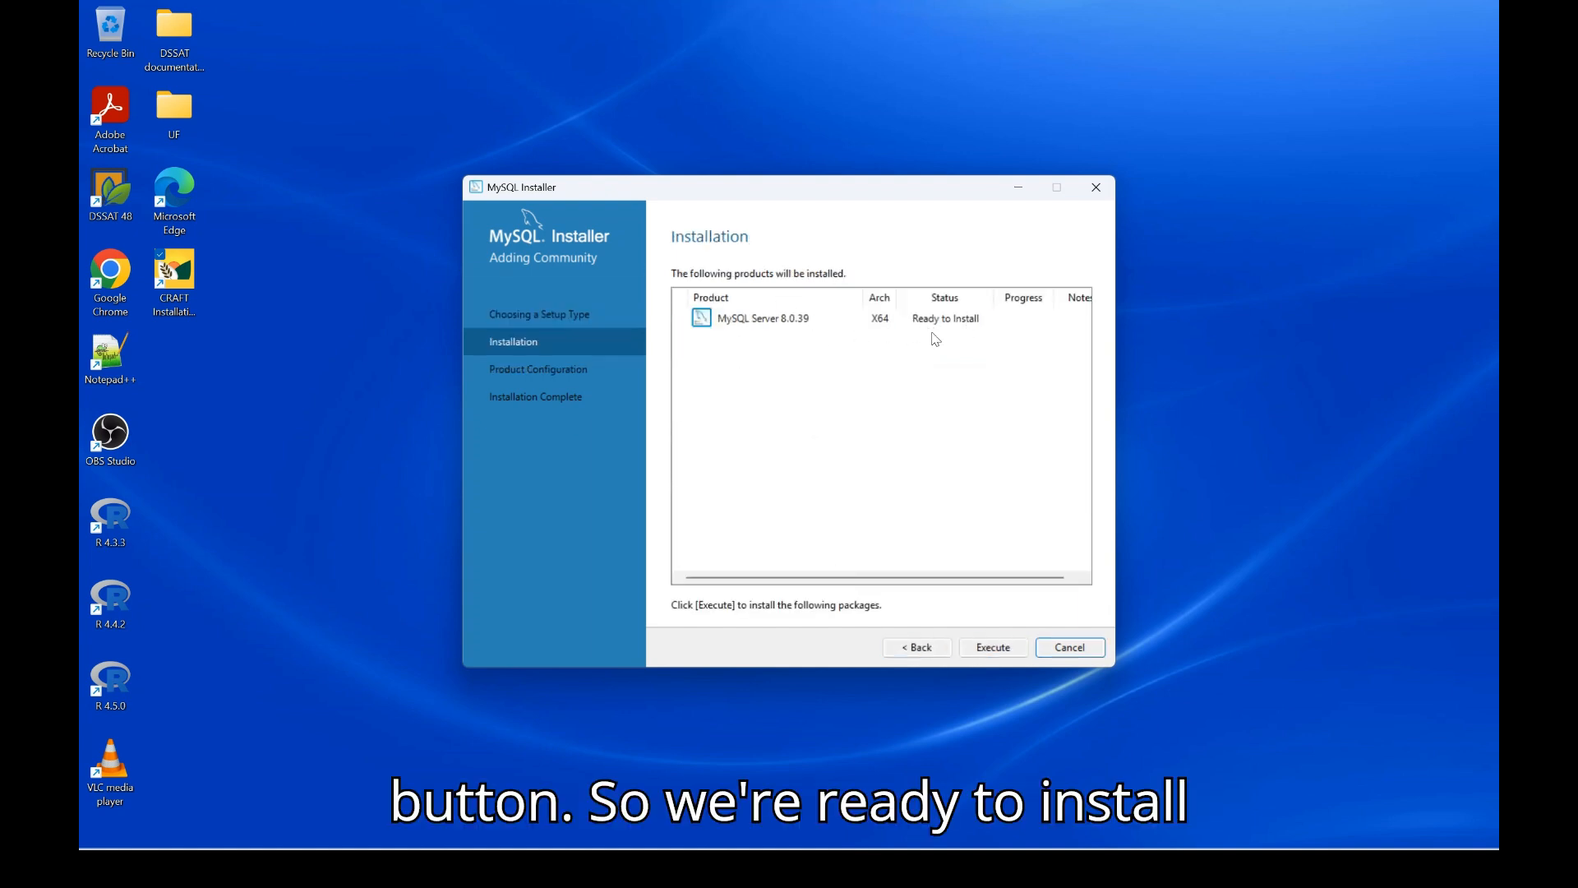
left_click(1002, 651)
left_click(1003, 651)
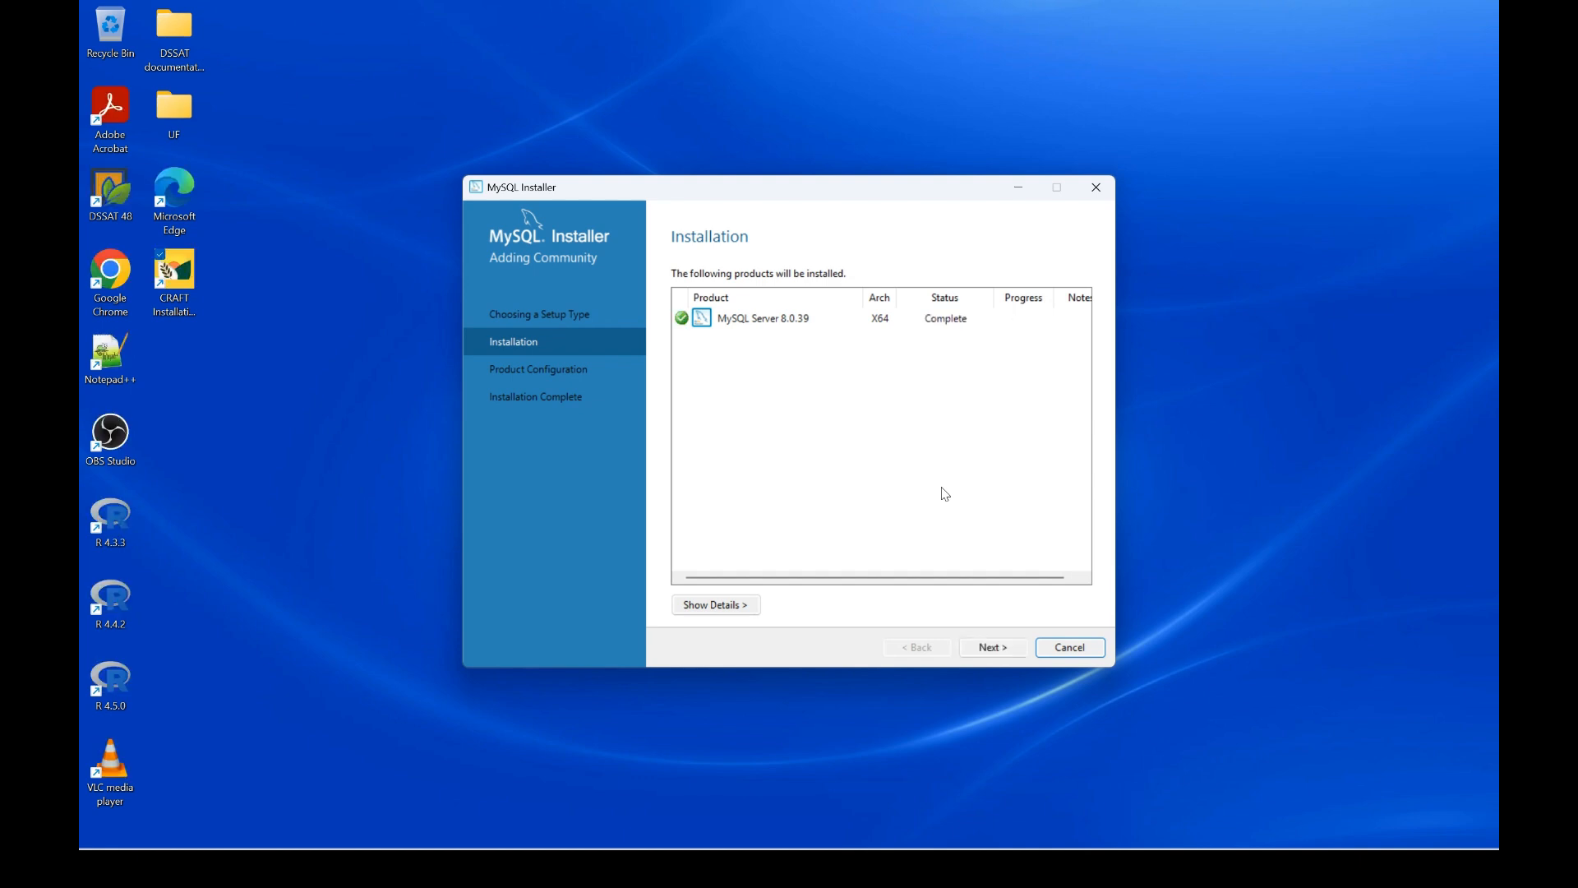
left_click(996, 649)
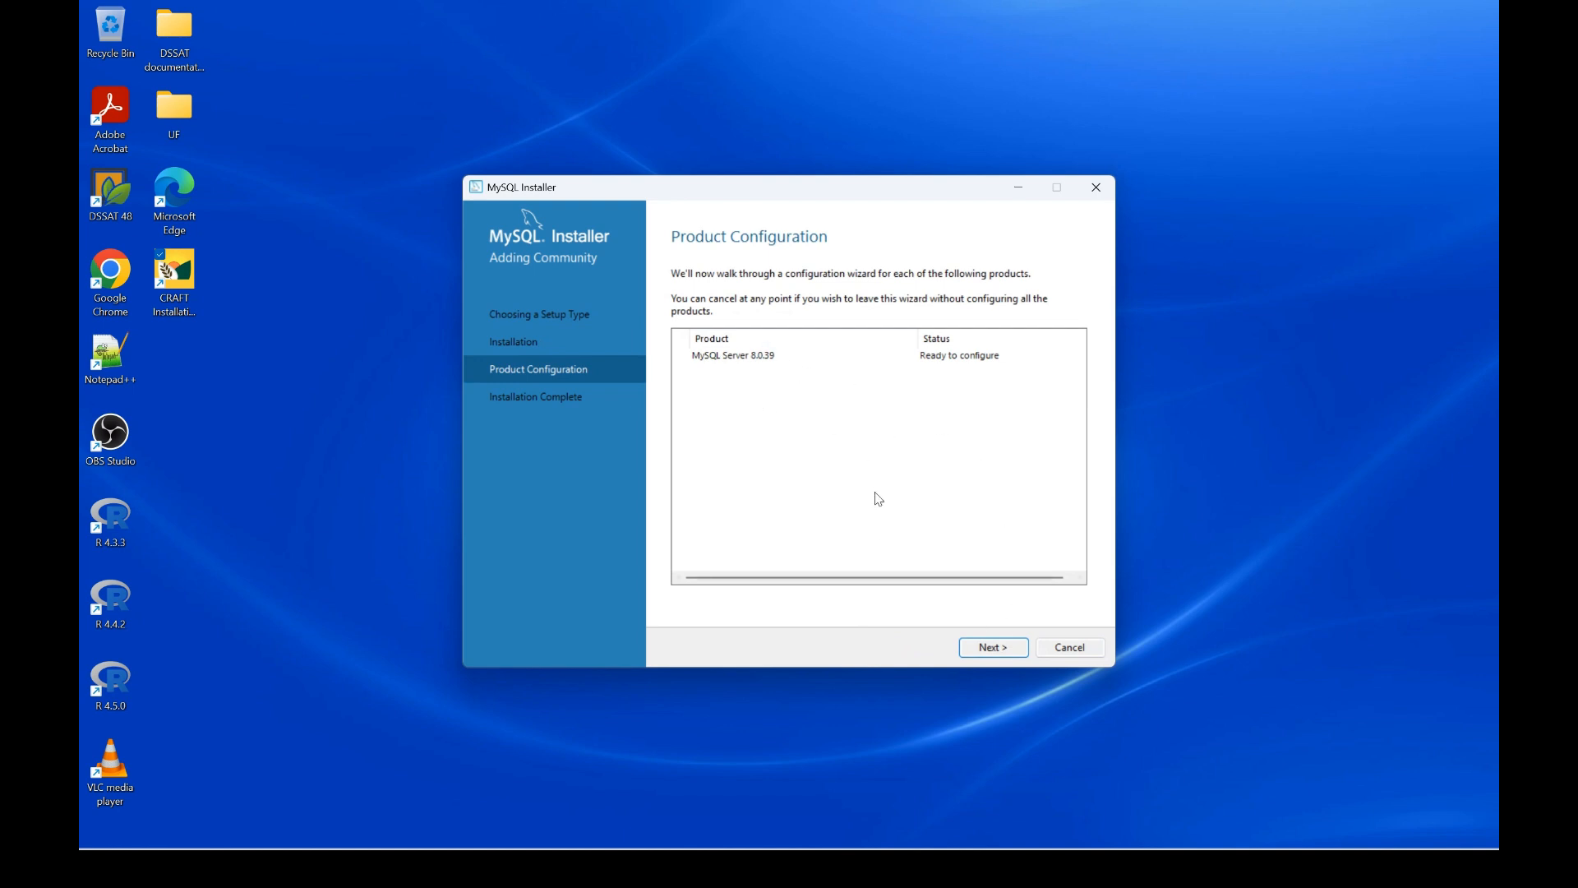
Set the MySQL server Config Type to Dedicated Computer and advance past Authentication Method
left_click(1002, 648)
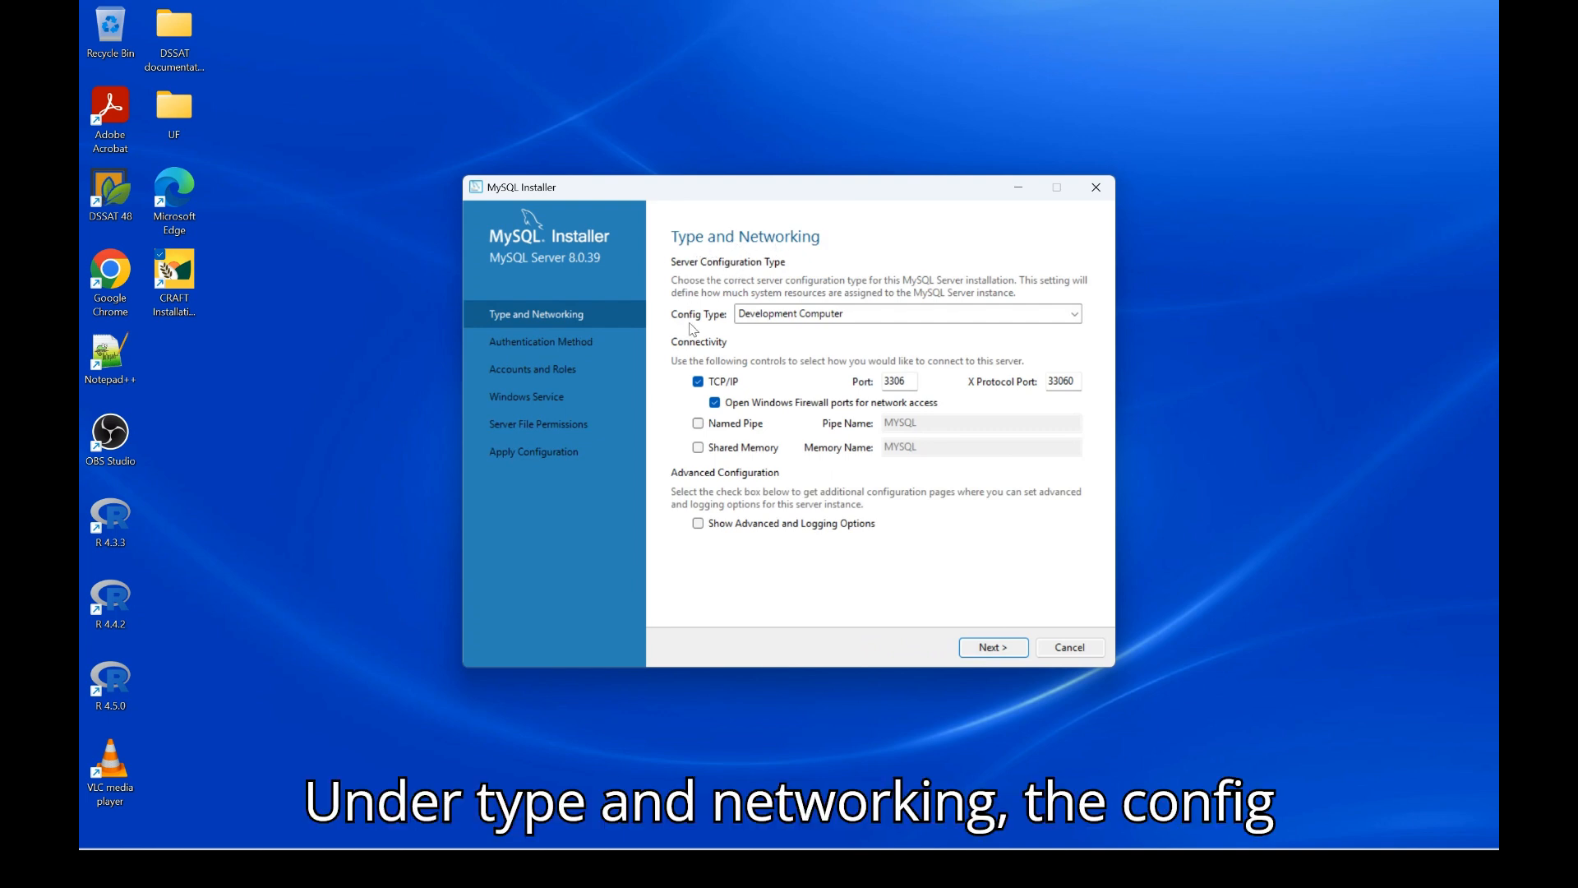
left_click(825, 317)
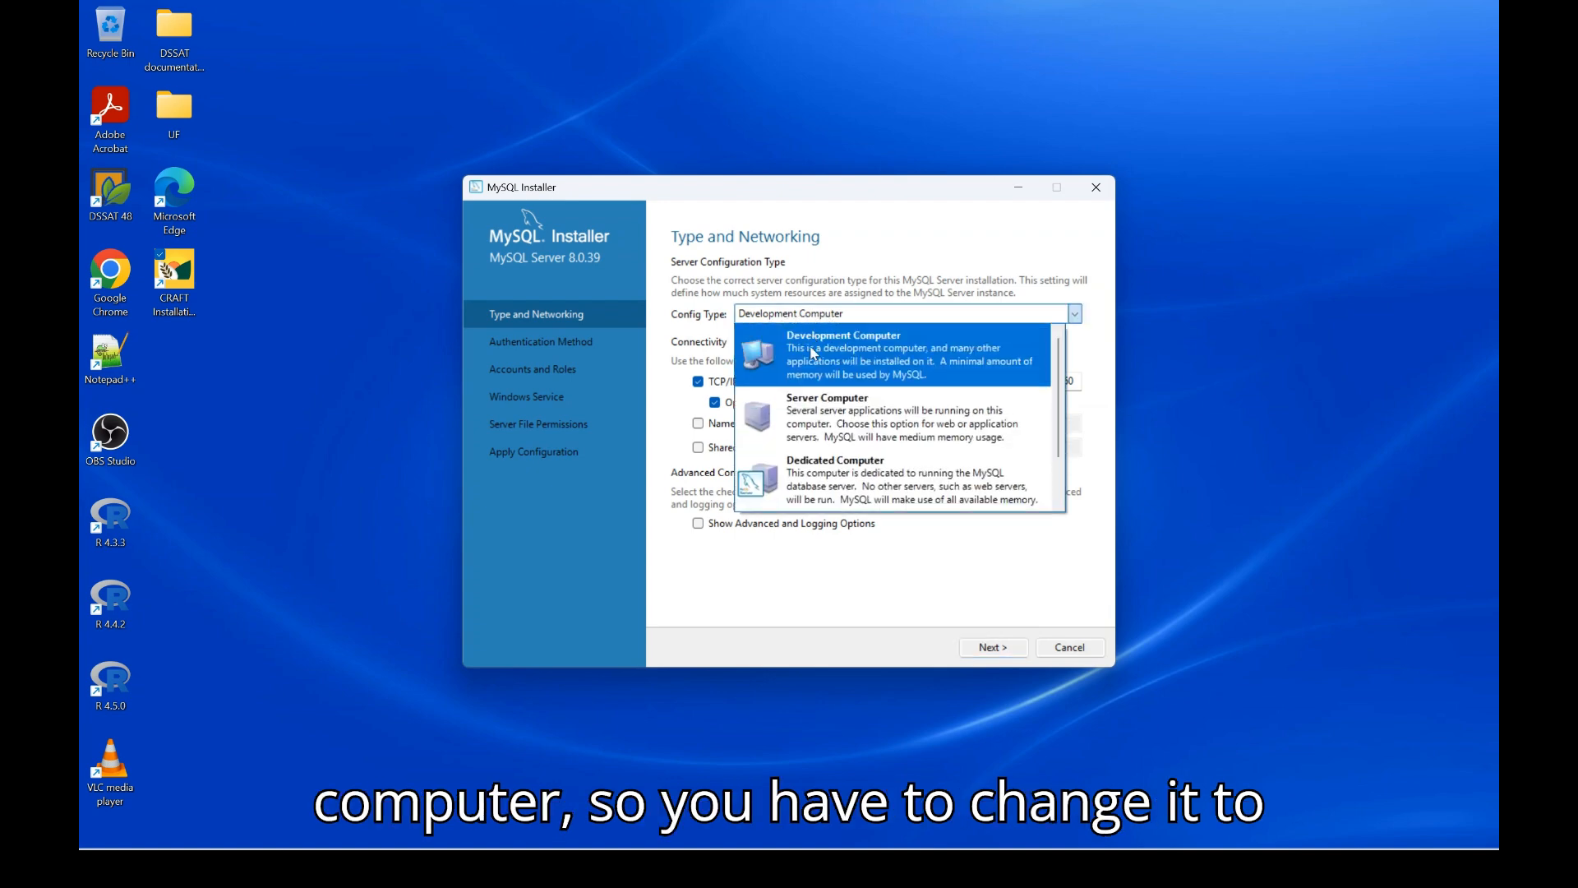
left_click(846, 480)
left_click(851, 322)
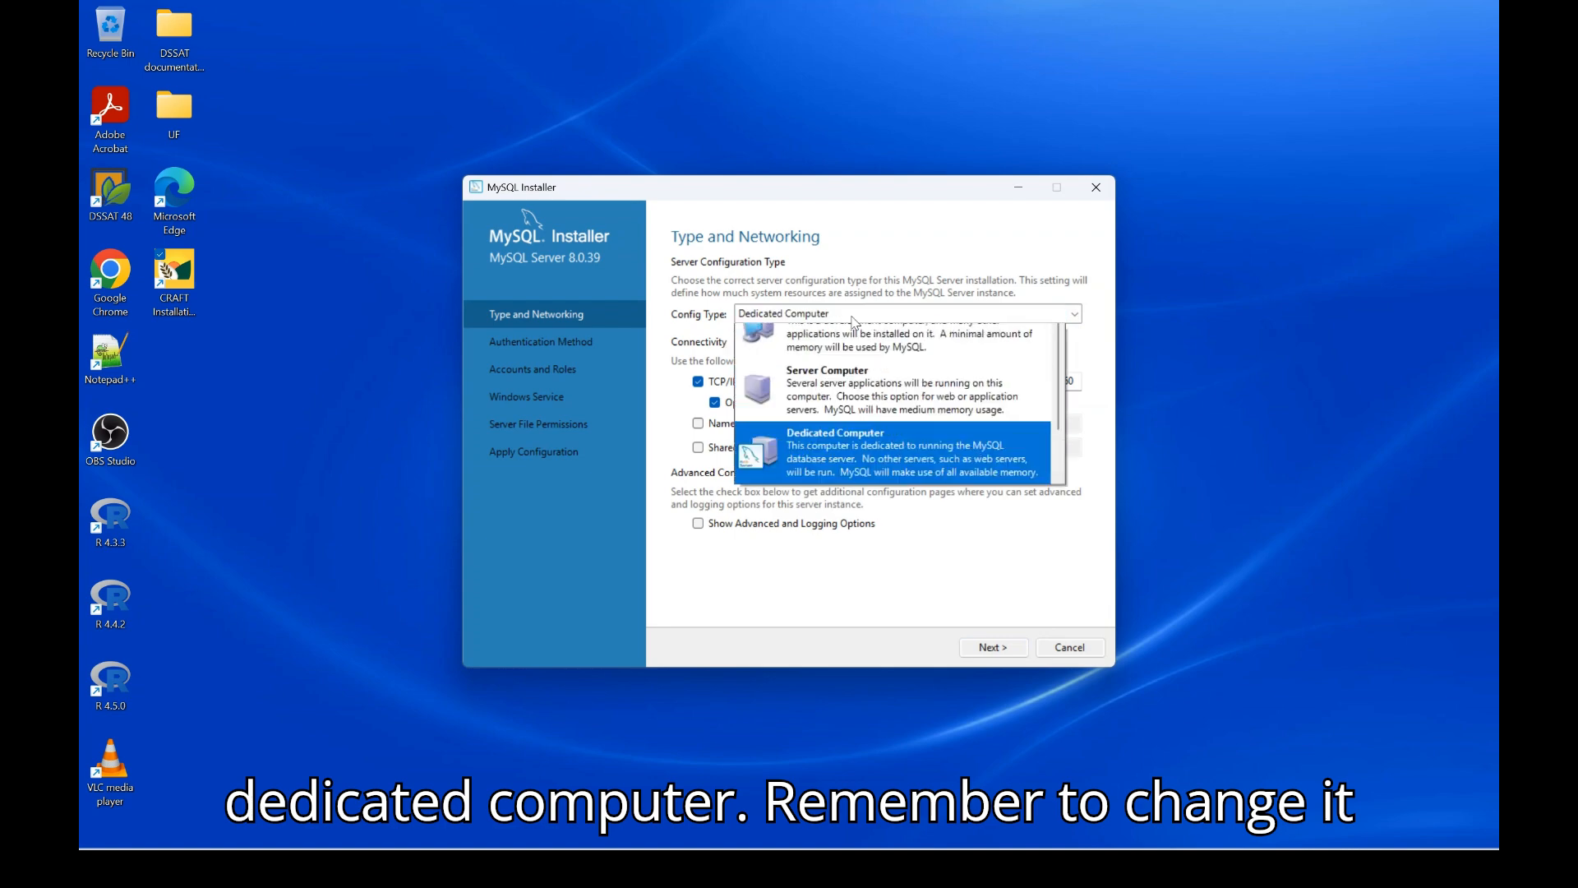
left_click(863, 486)
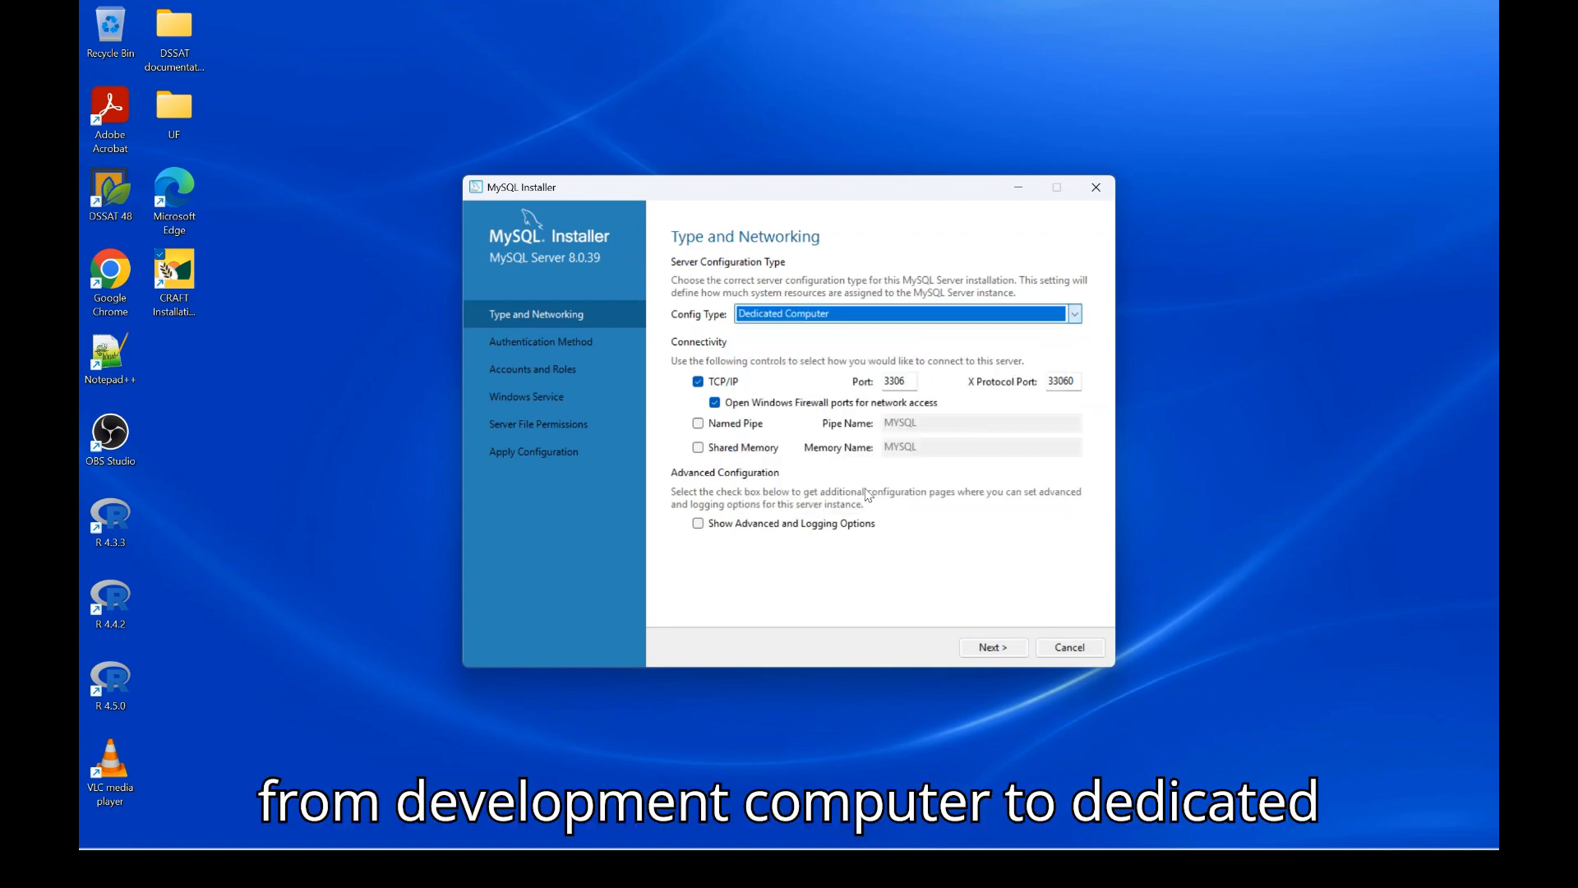
left_click(991, 649)
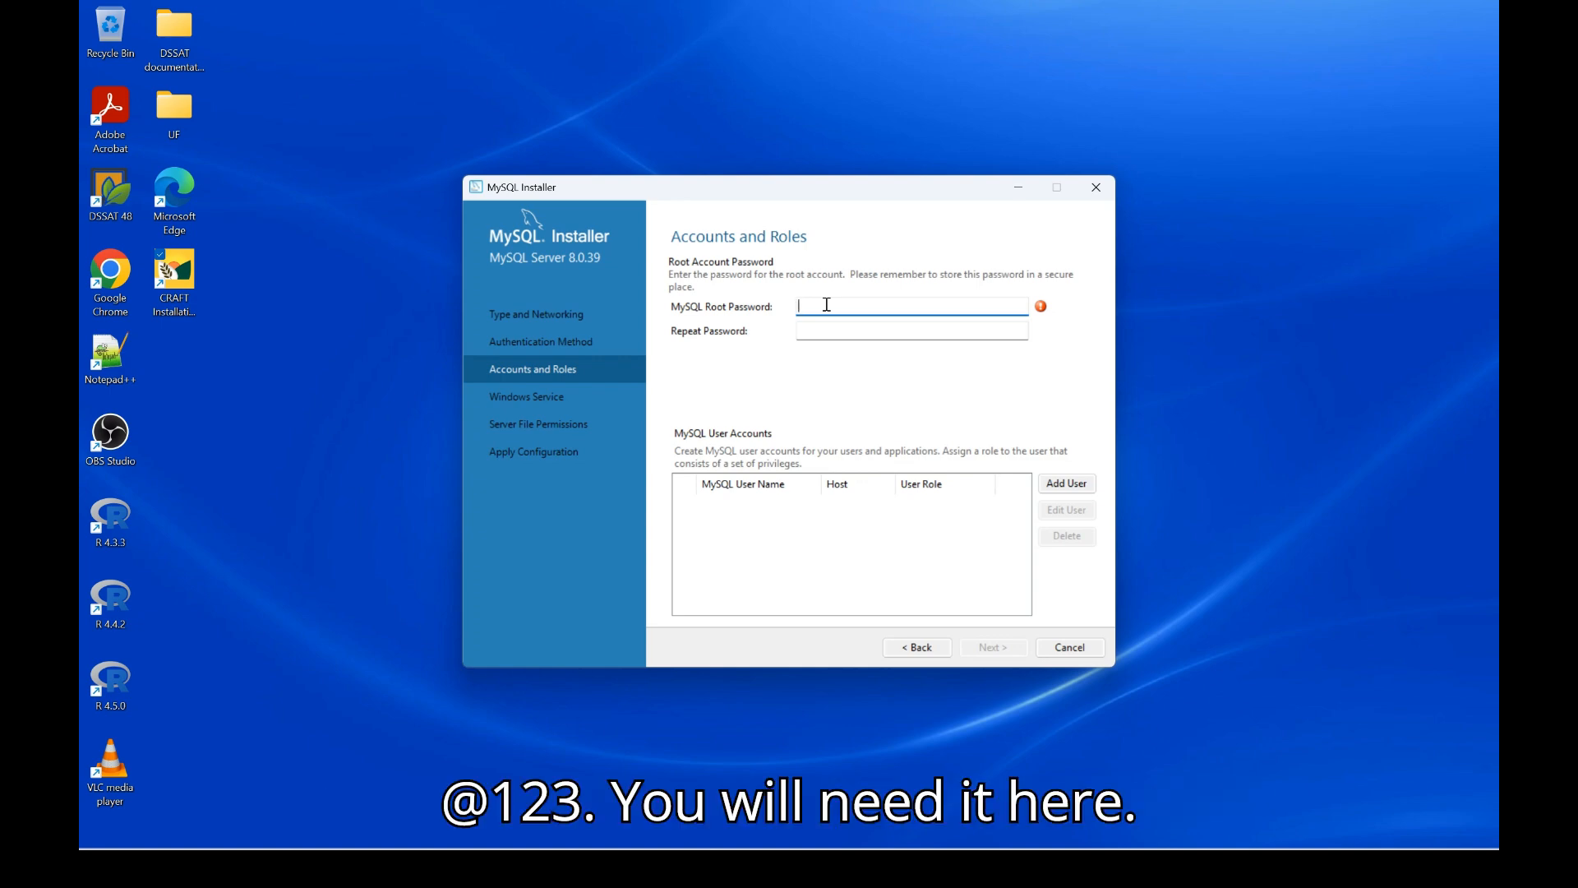
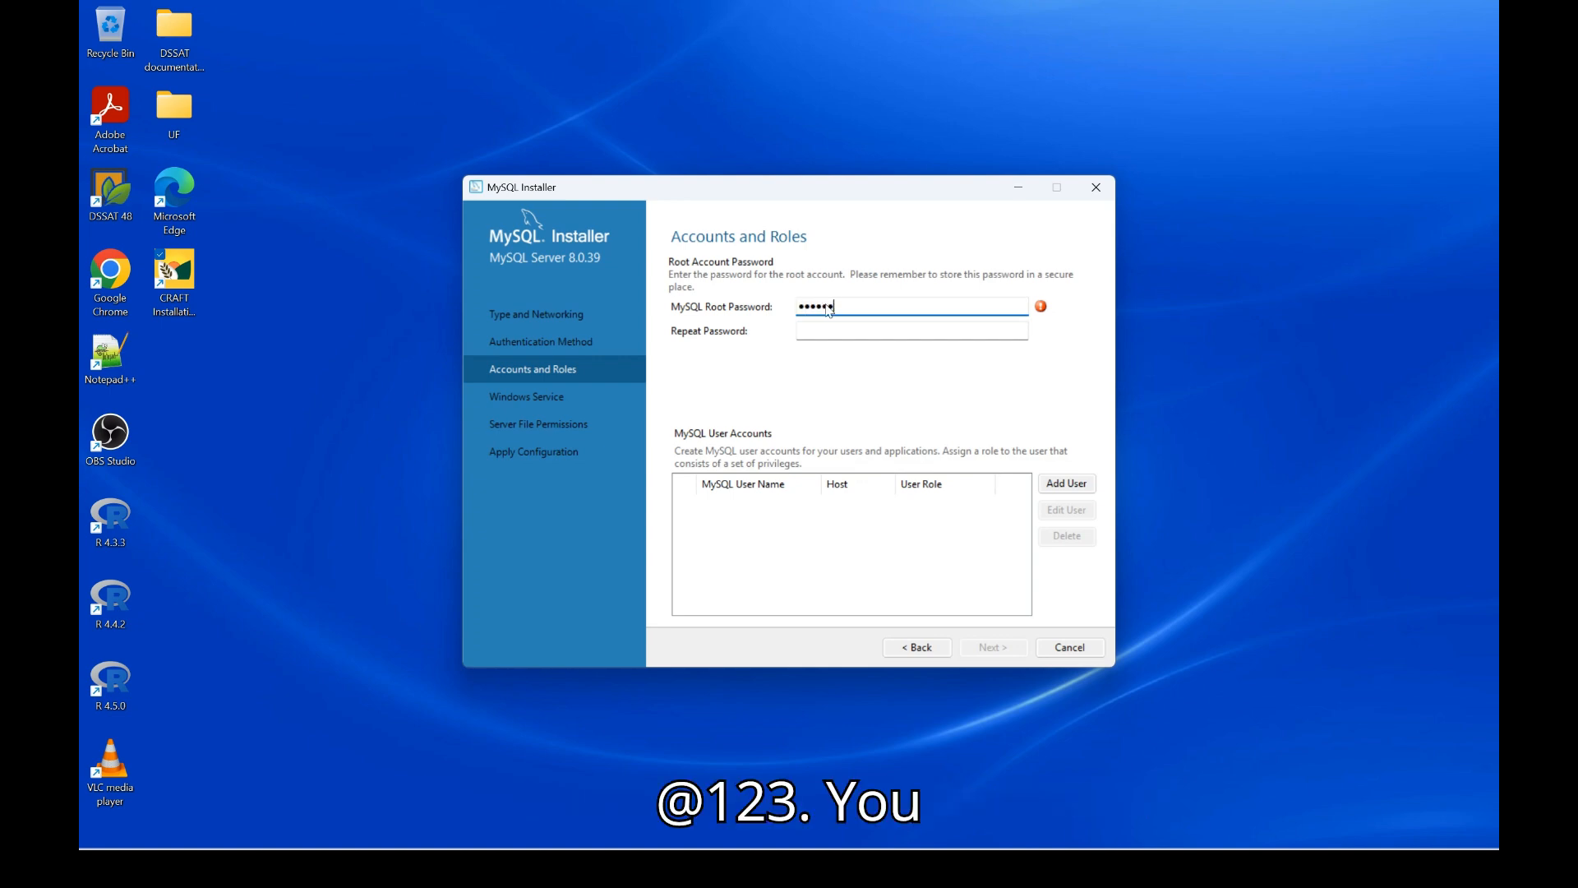
Enter and confirm the MySQL root account password, then continue to the Windows Service settings
left_click(953, 333)
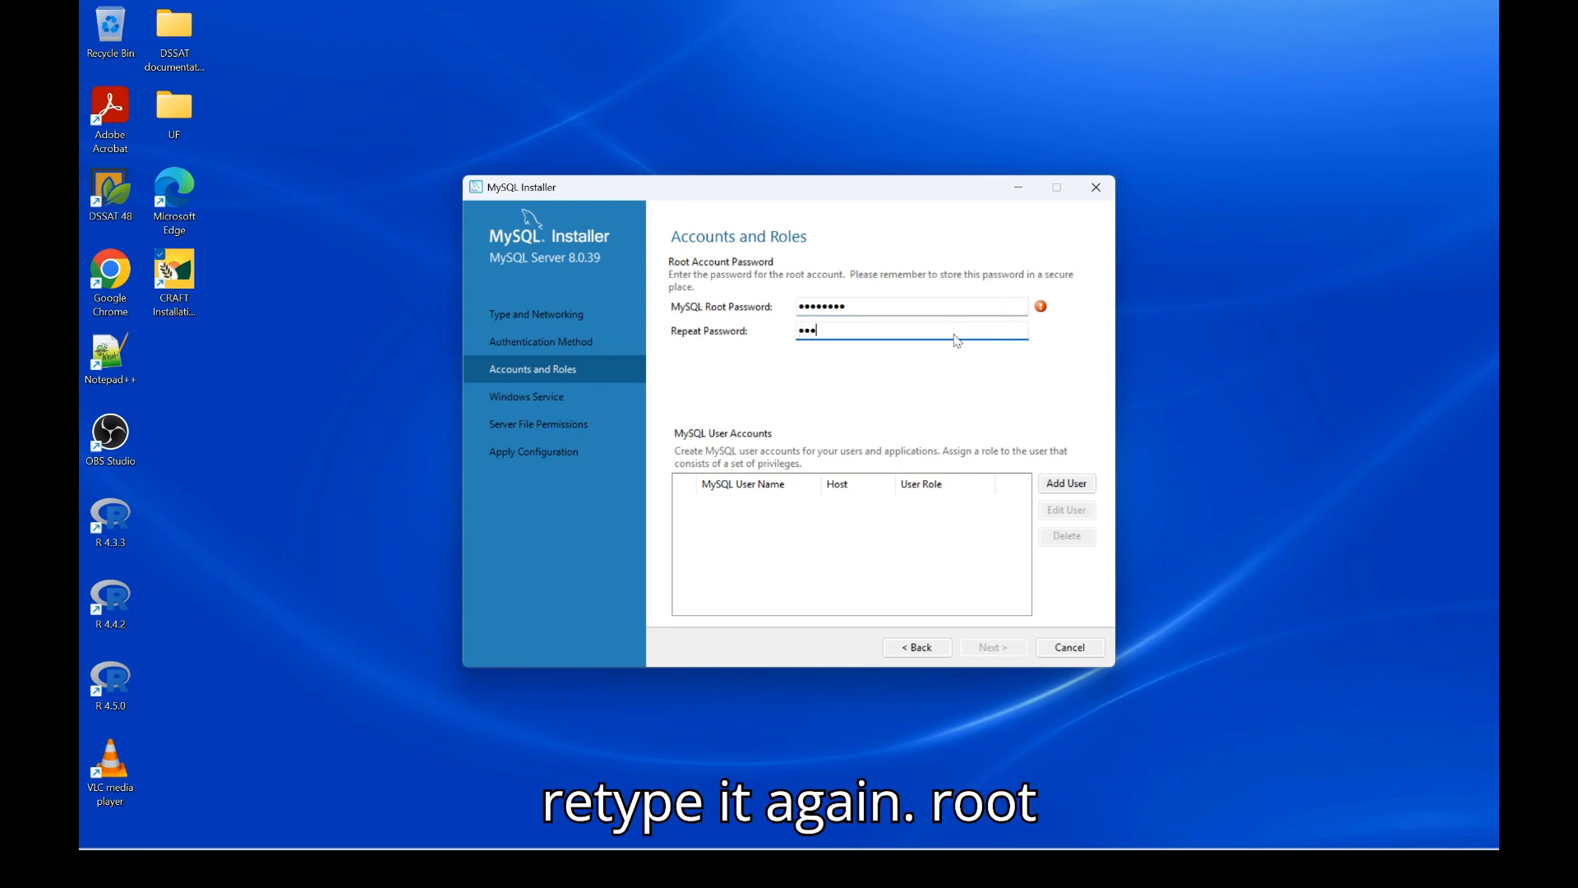
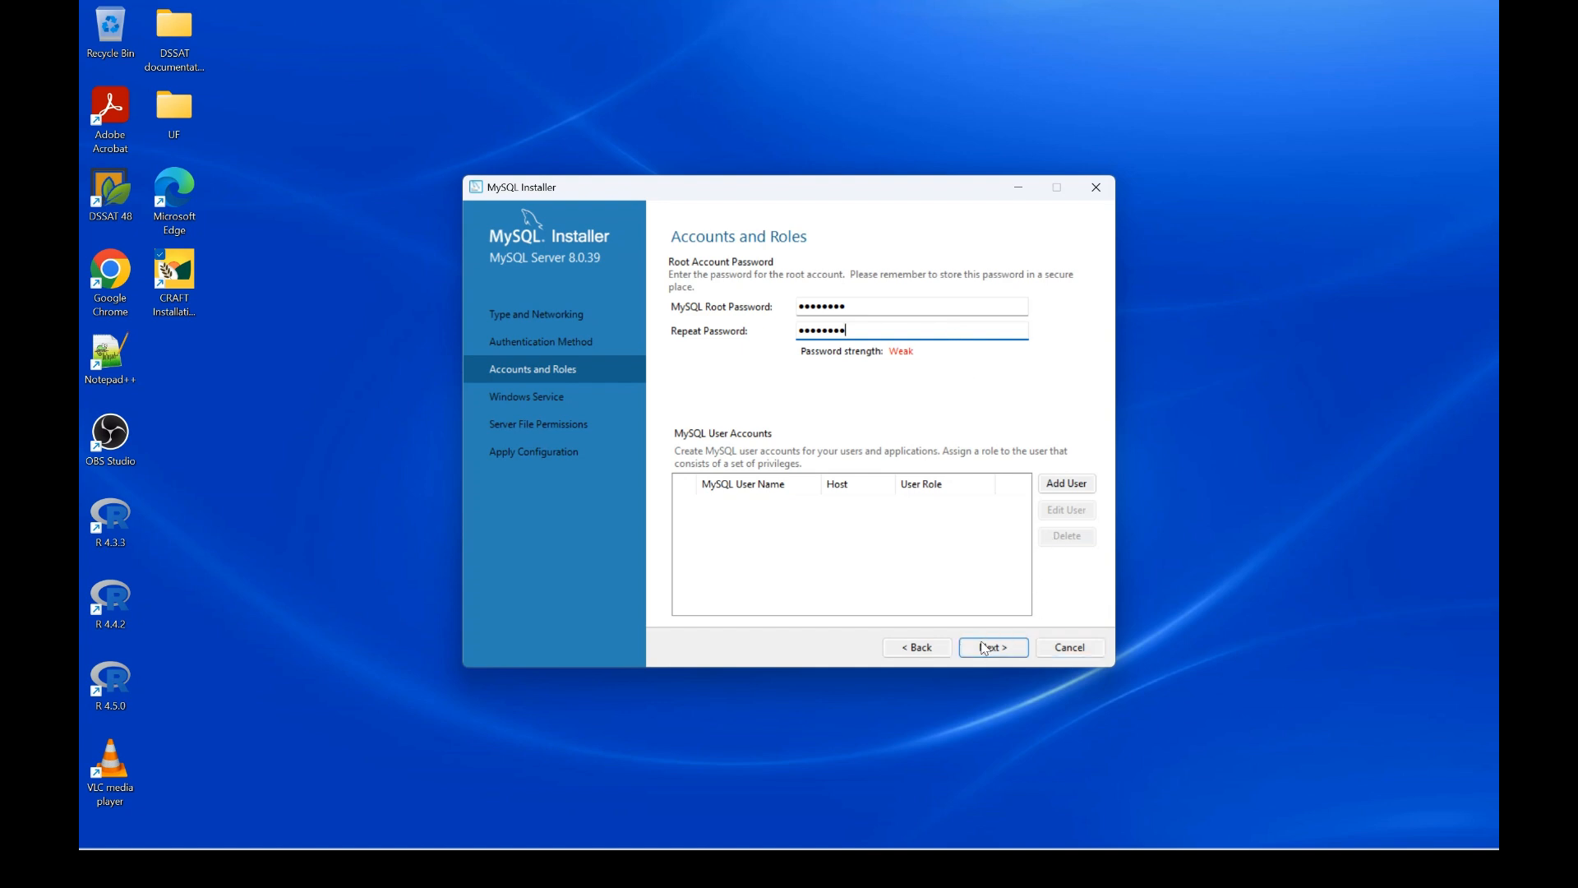
left_click(991, 643)
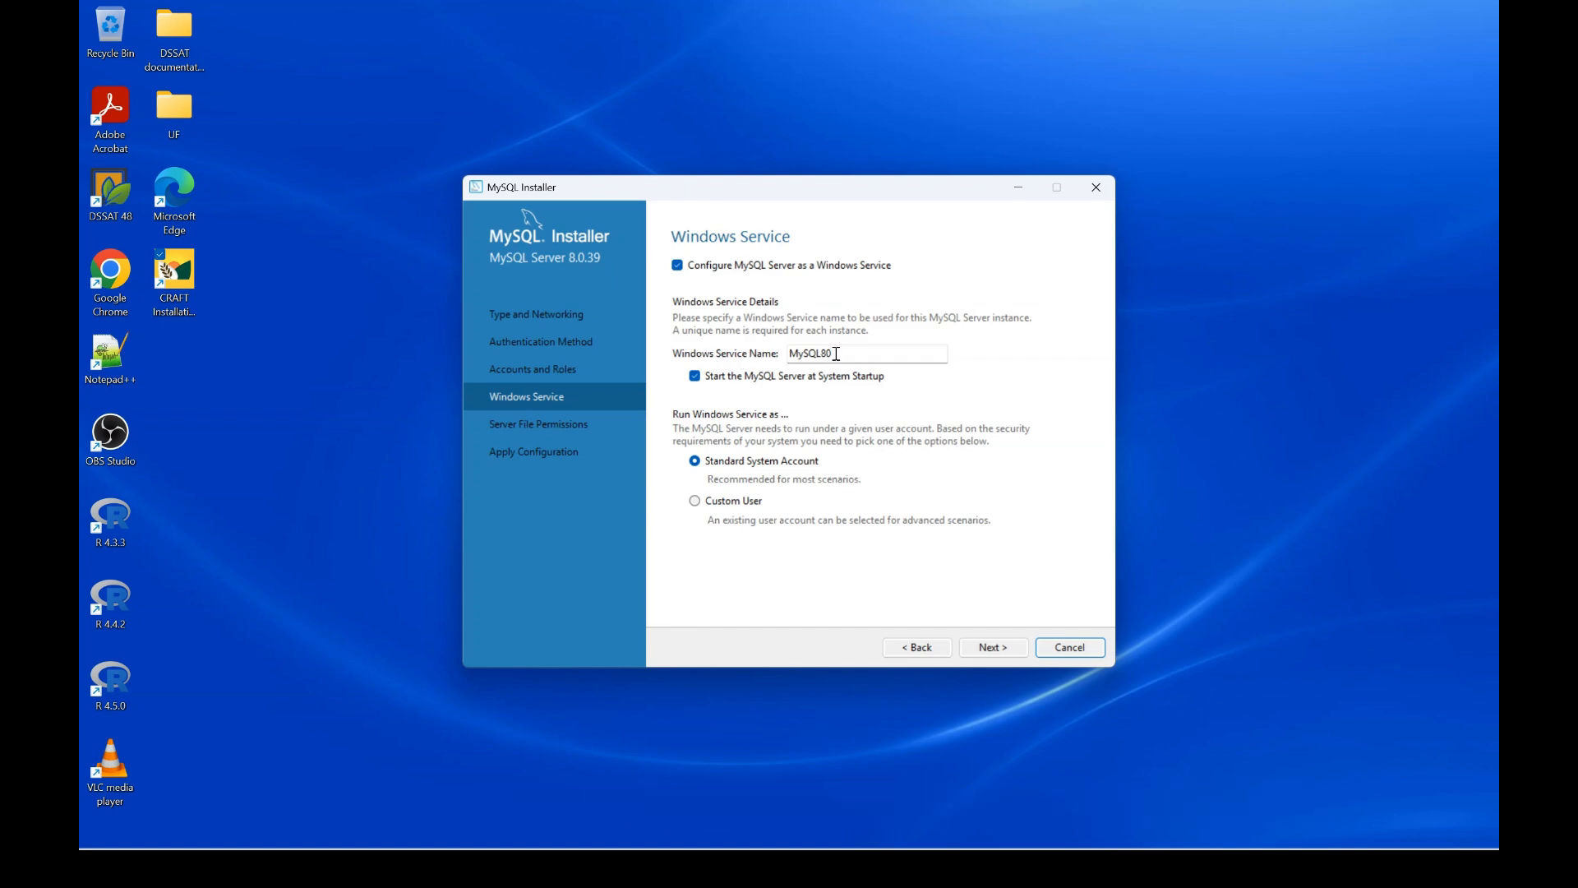
Rename the Windows service from MySQL80 to MySQL, keep default file permissions, and apply the configuration
left_click_drag(835, 353, 826, 353)
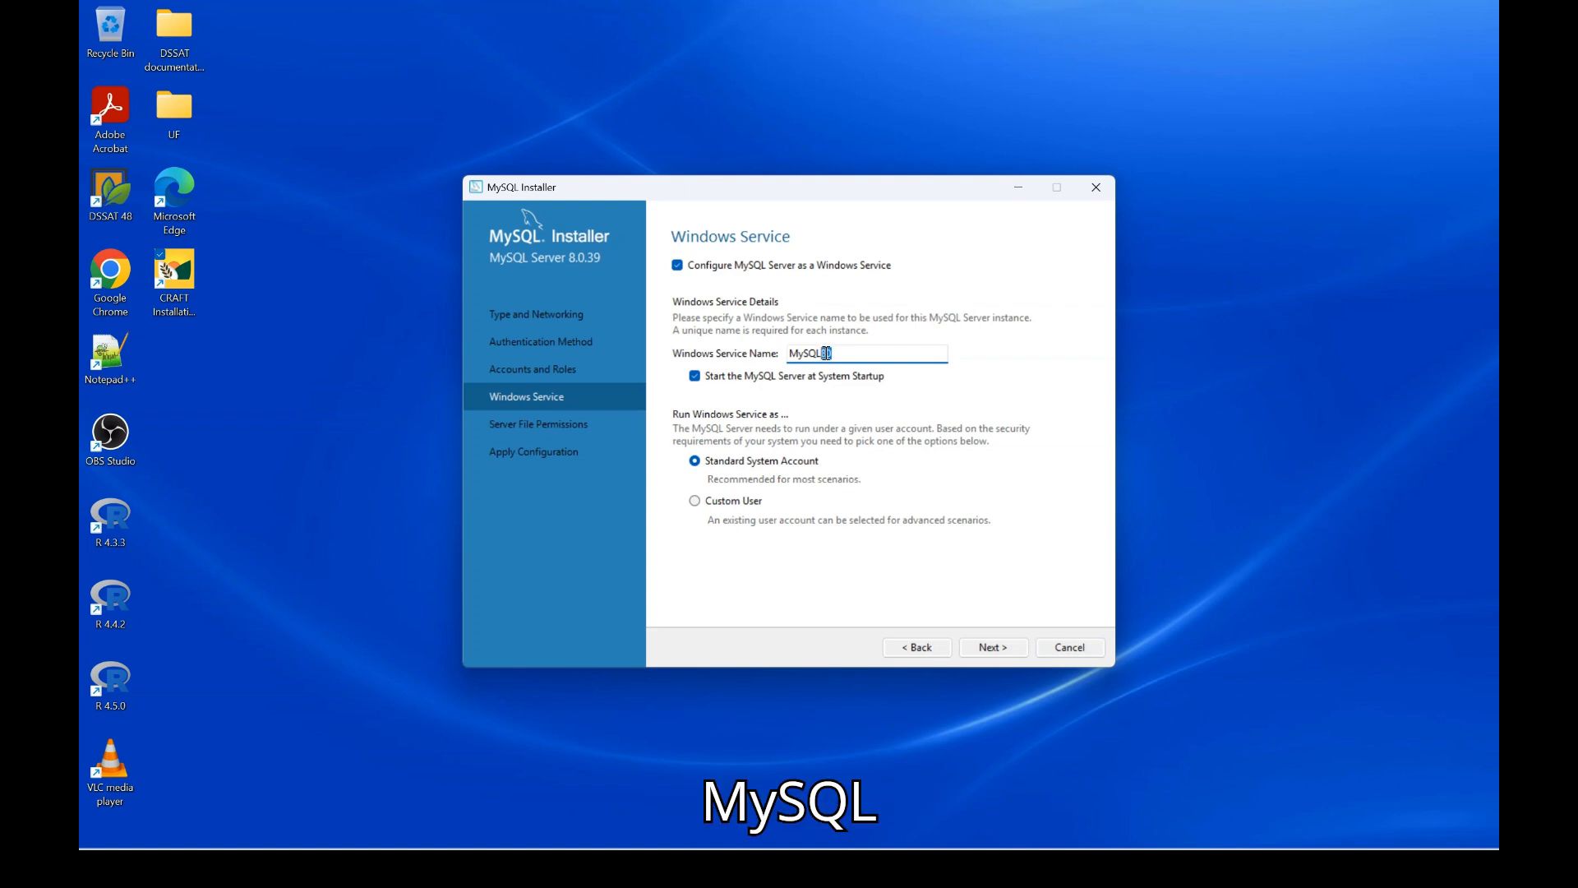
key("BackSpace")
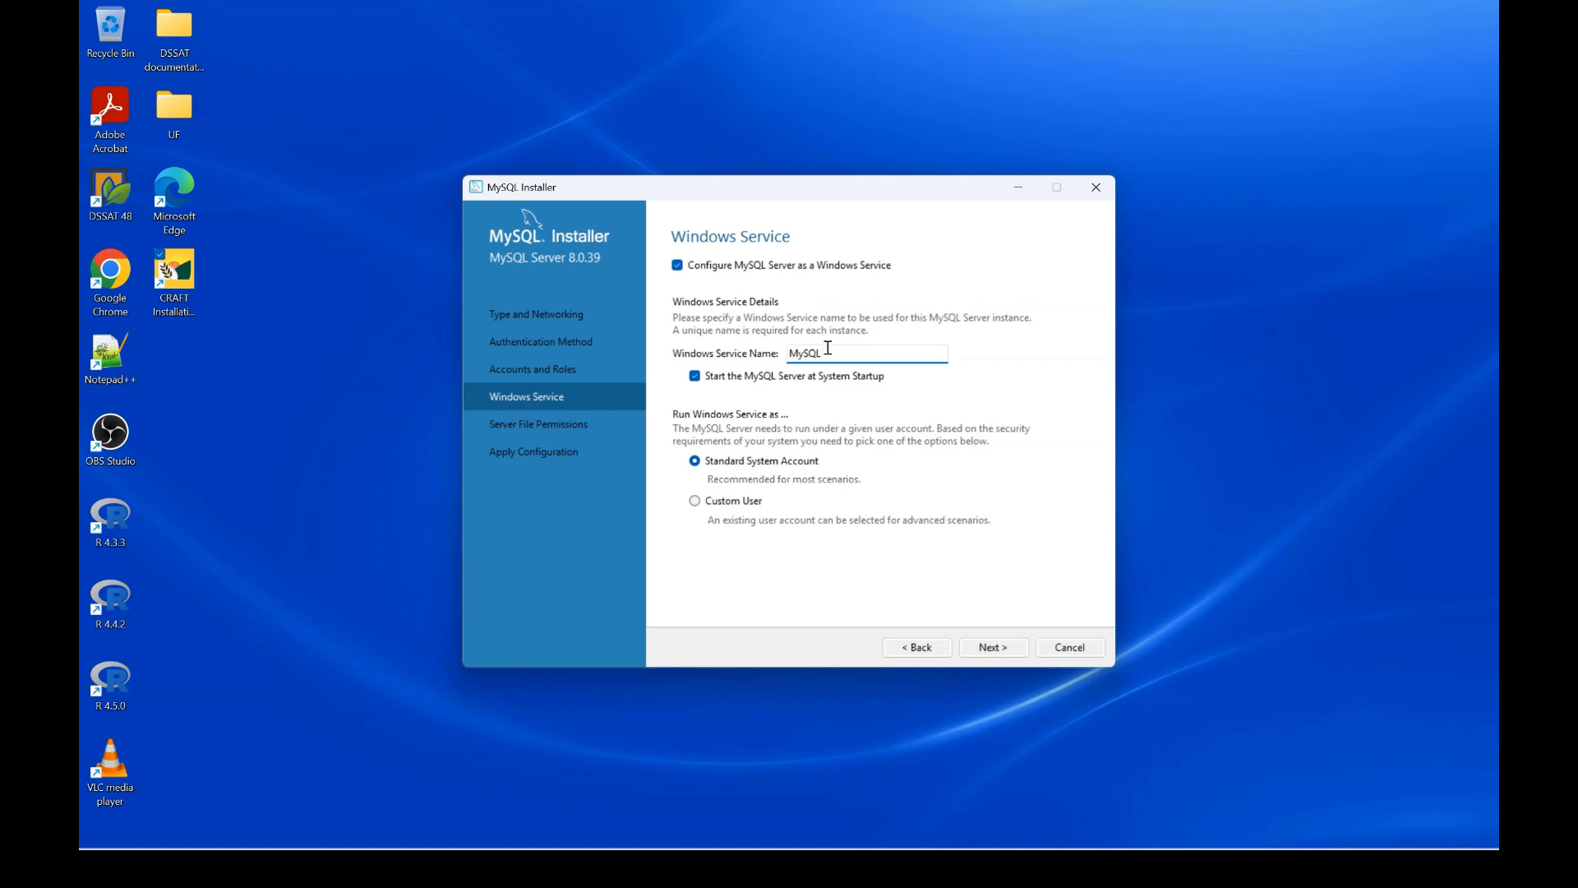
left_click(1000, 648)
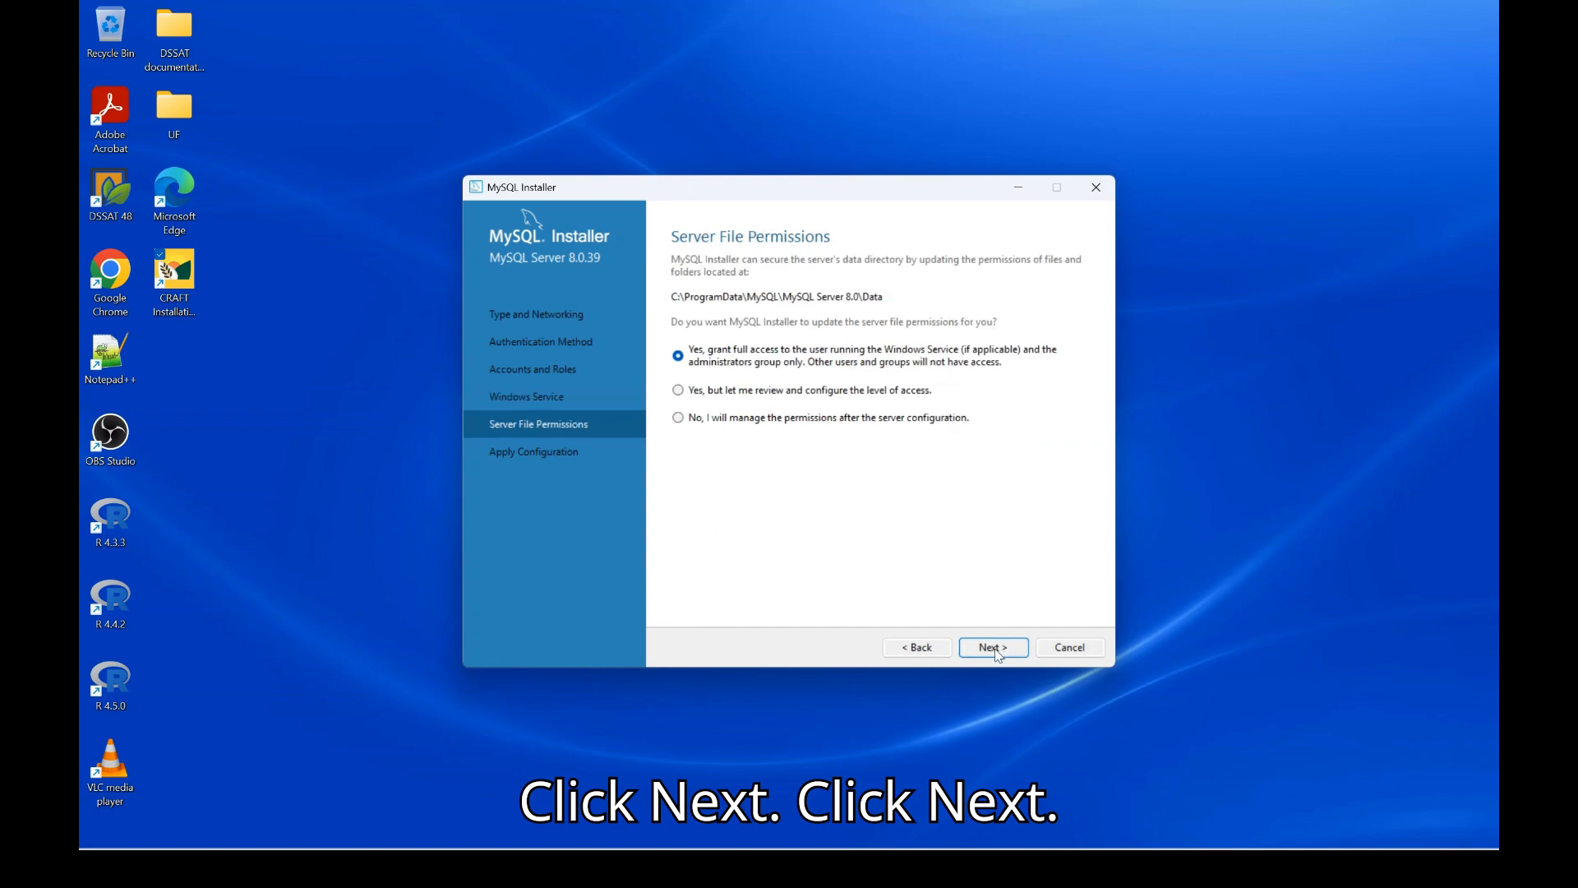
left_click(997, 651)
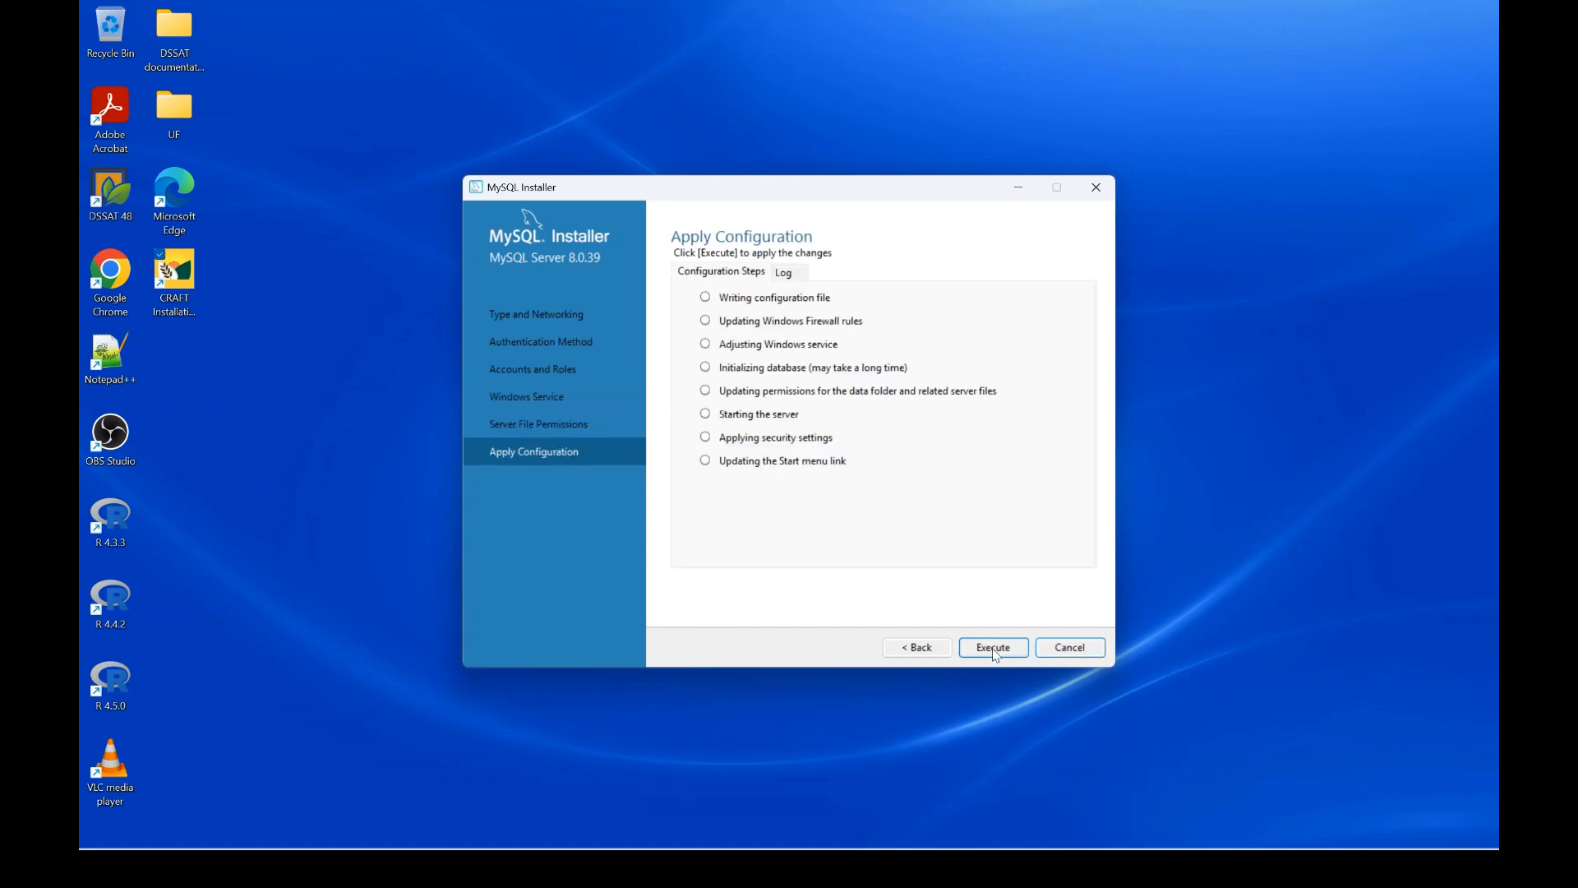
left_click(994, 649)
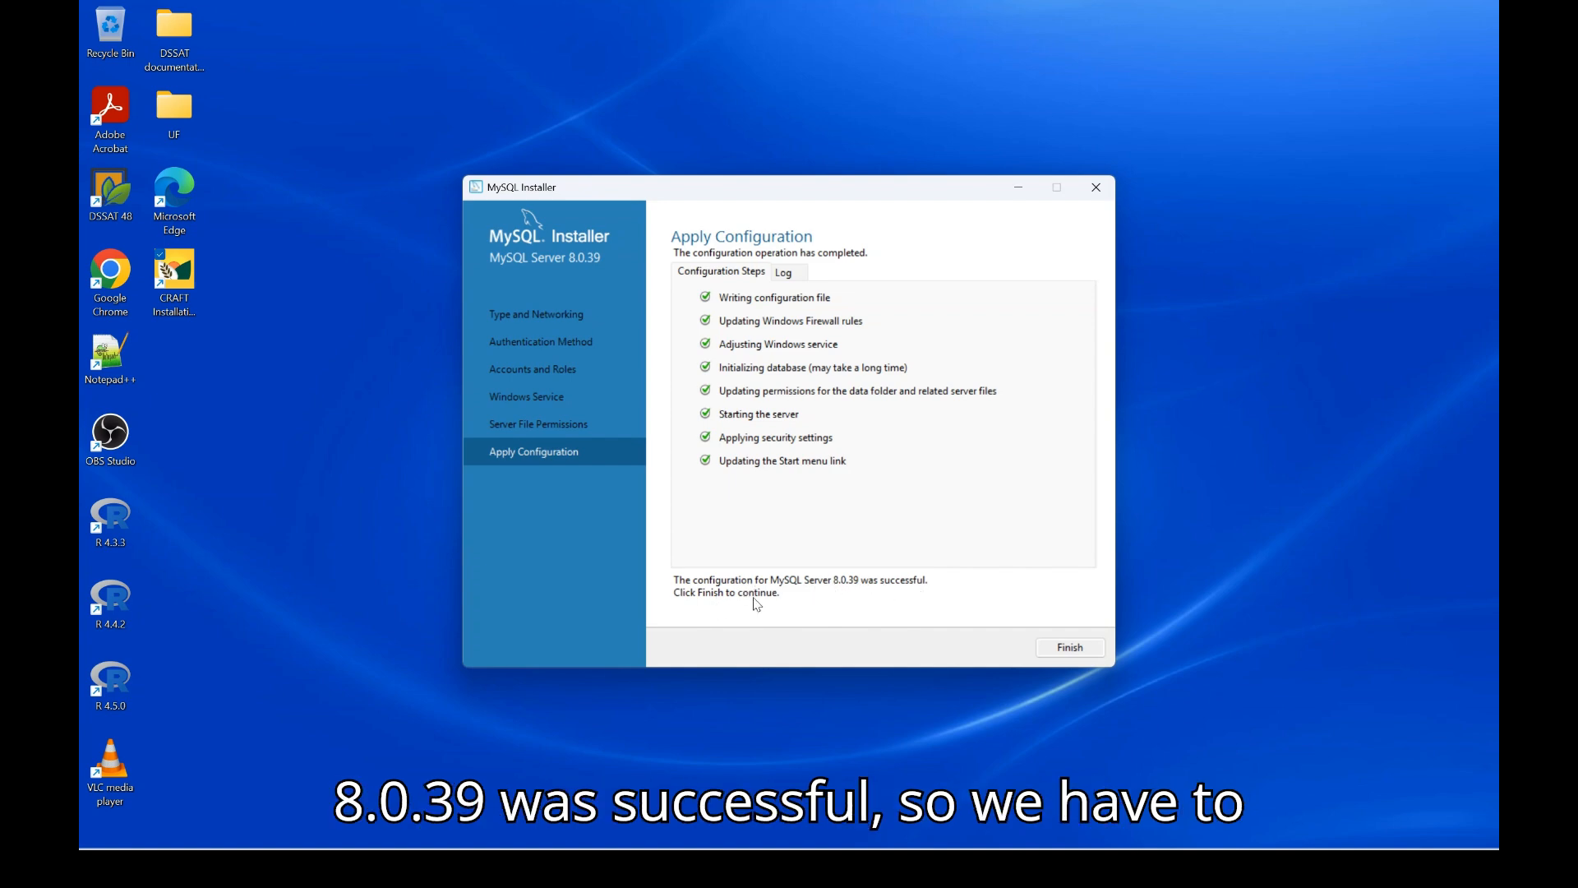
left_click(1066, 652)
Finish MySQL Installer, confirm its configuration completed, and start installing Dot Net Redistributable 2010
left_click(996, 650)
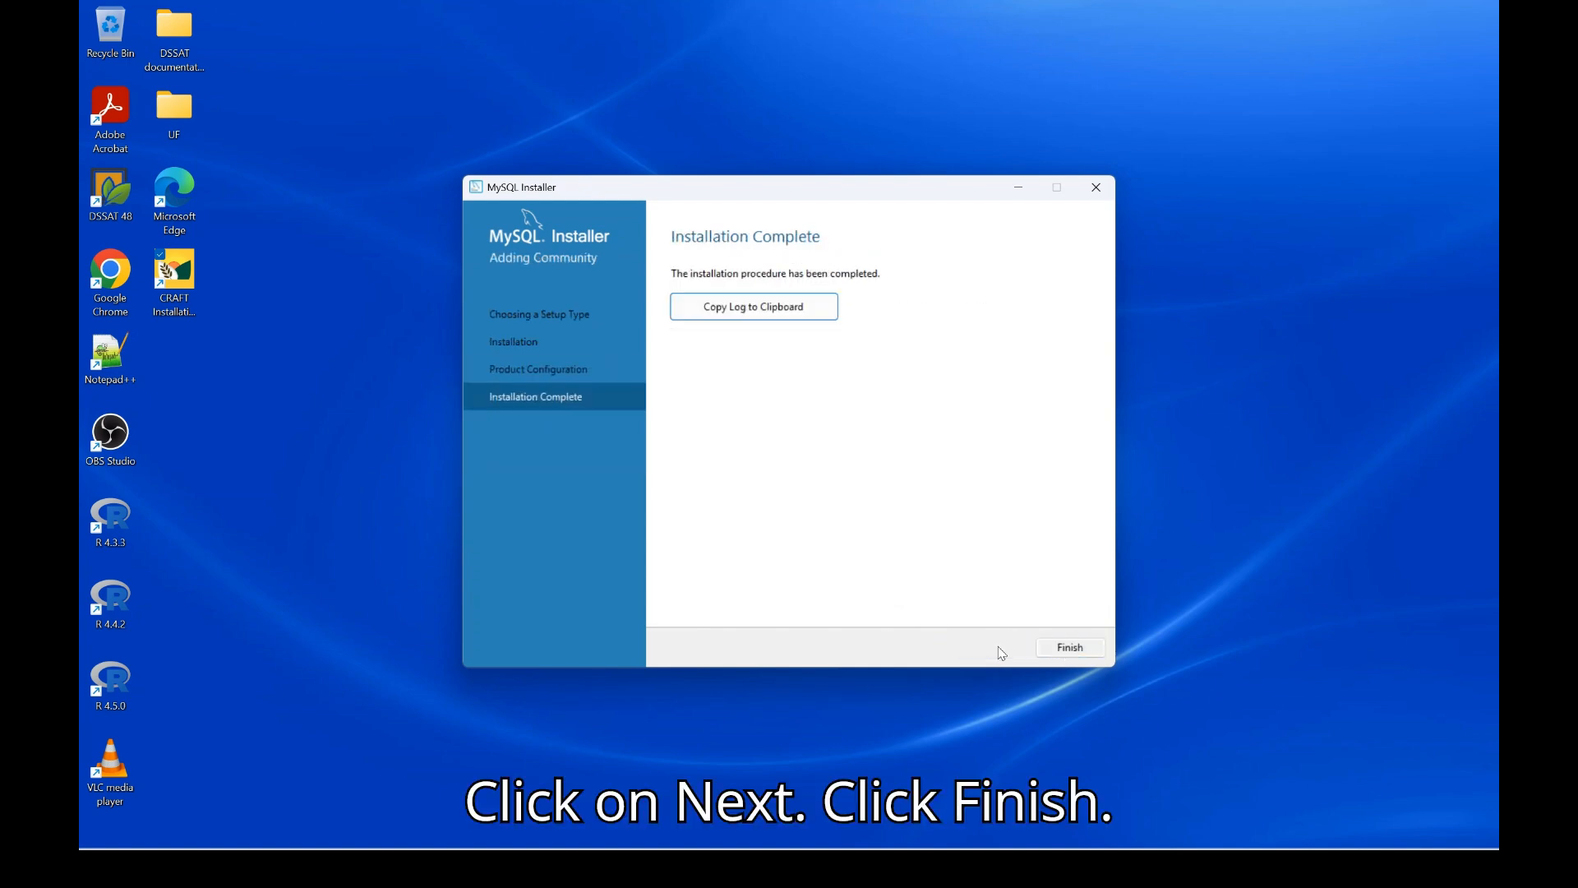
left_click(1067, 648)
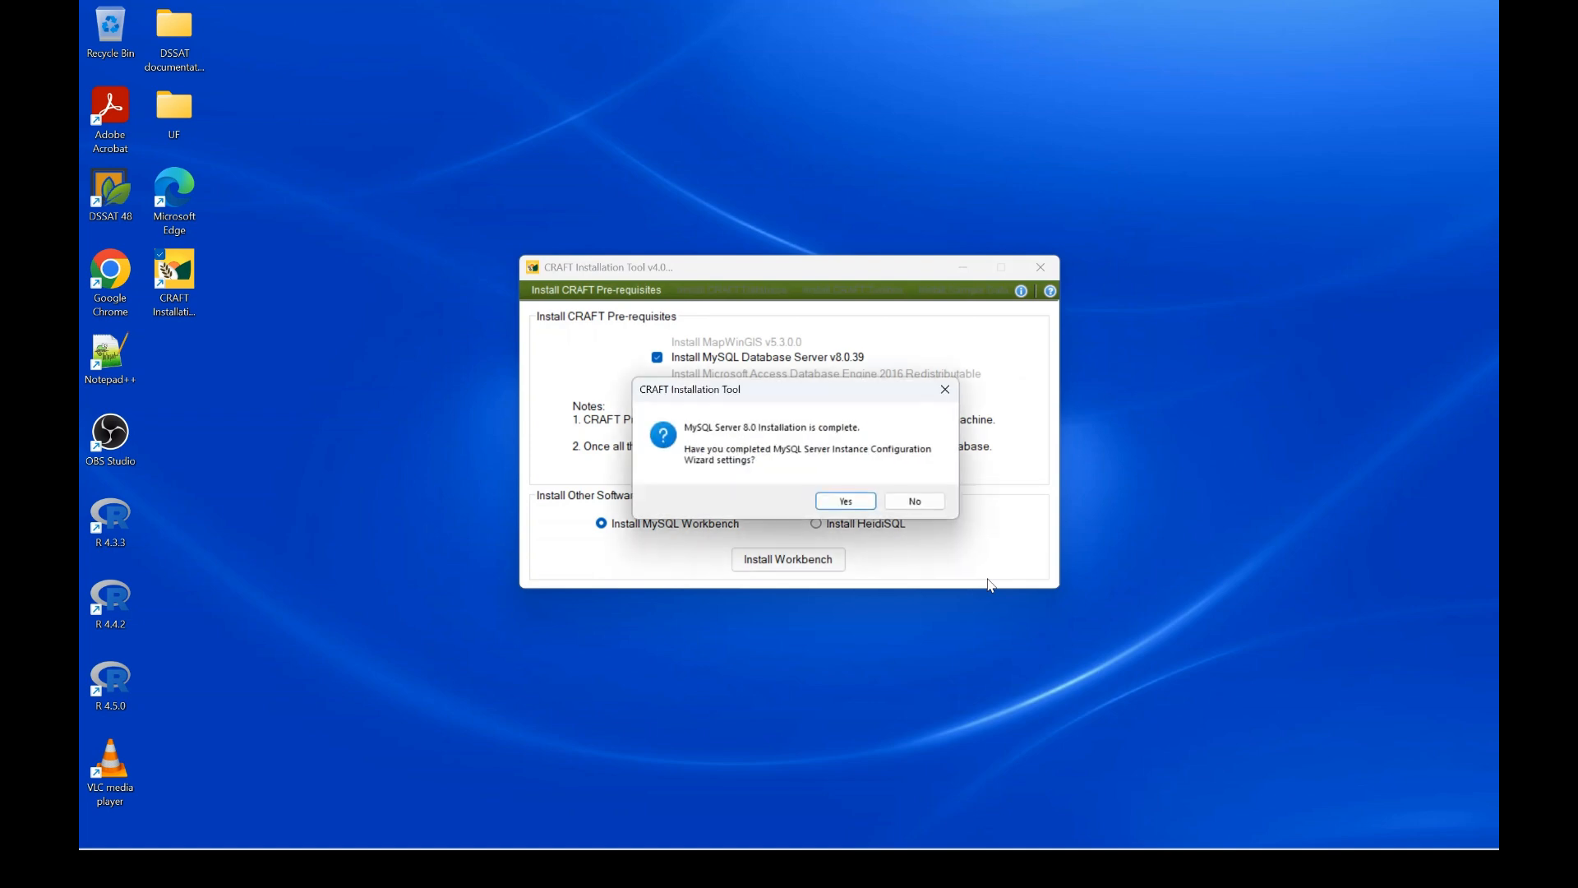
left_click(846, 501)
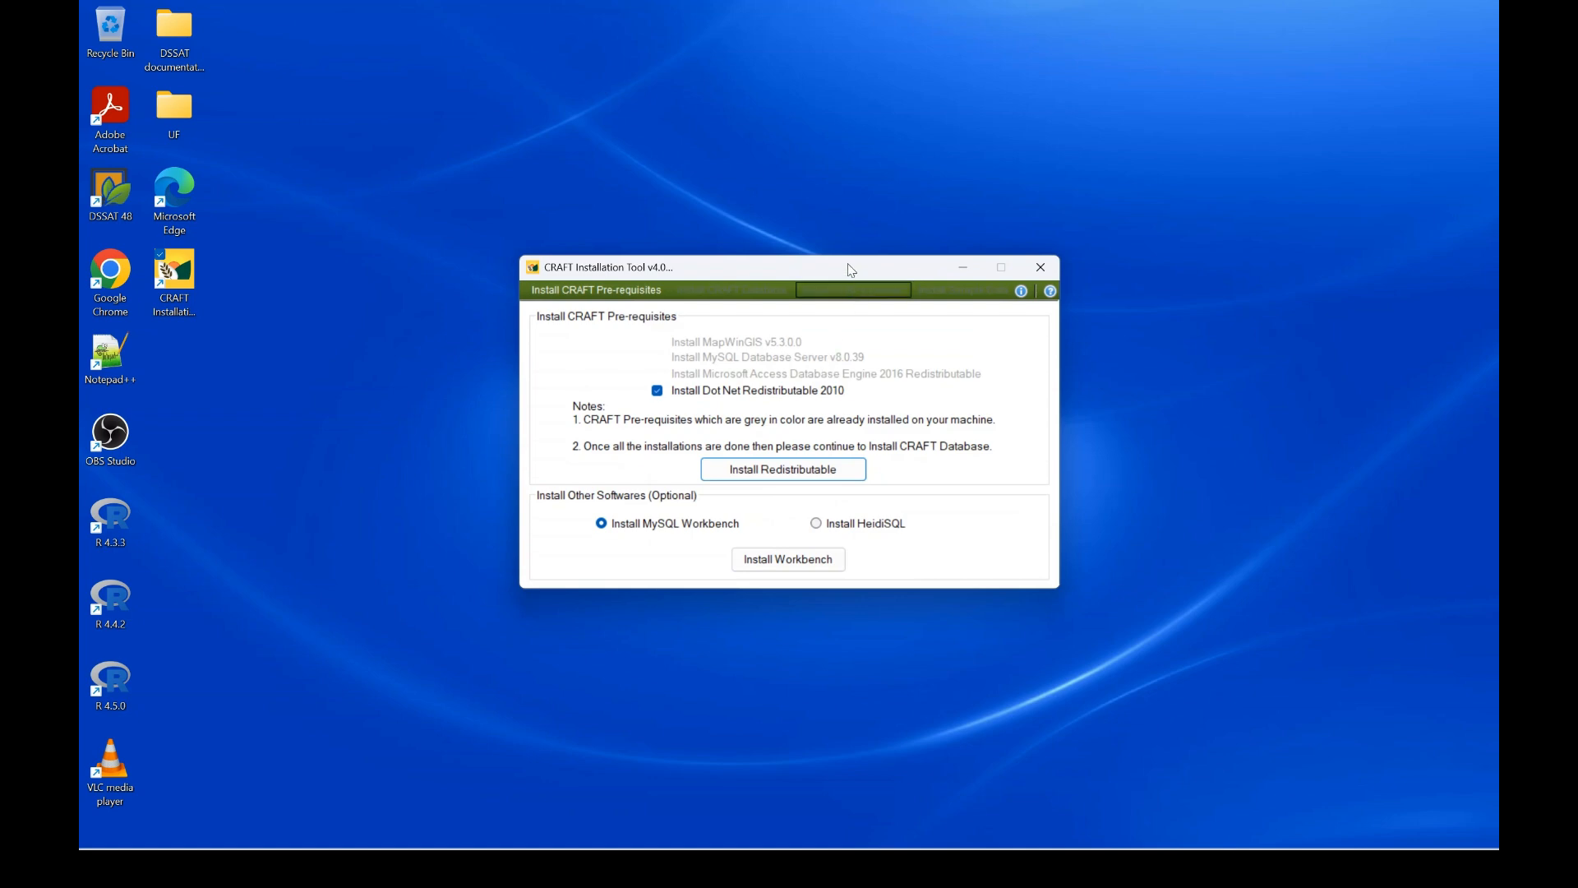
left_click_drag(816, 261, 827, 236)
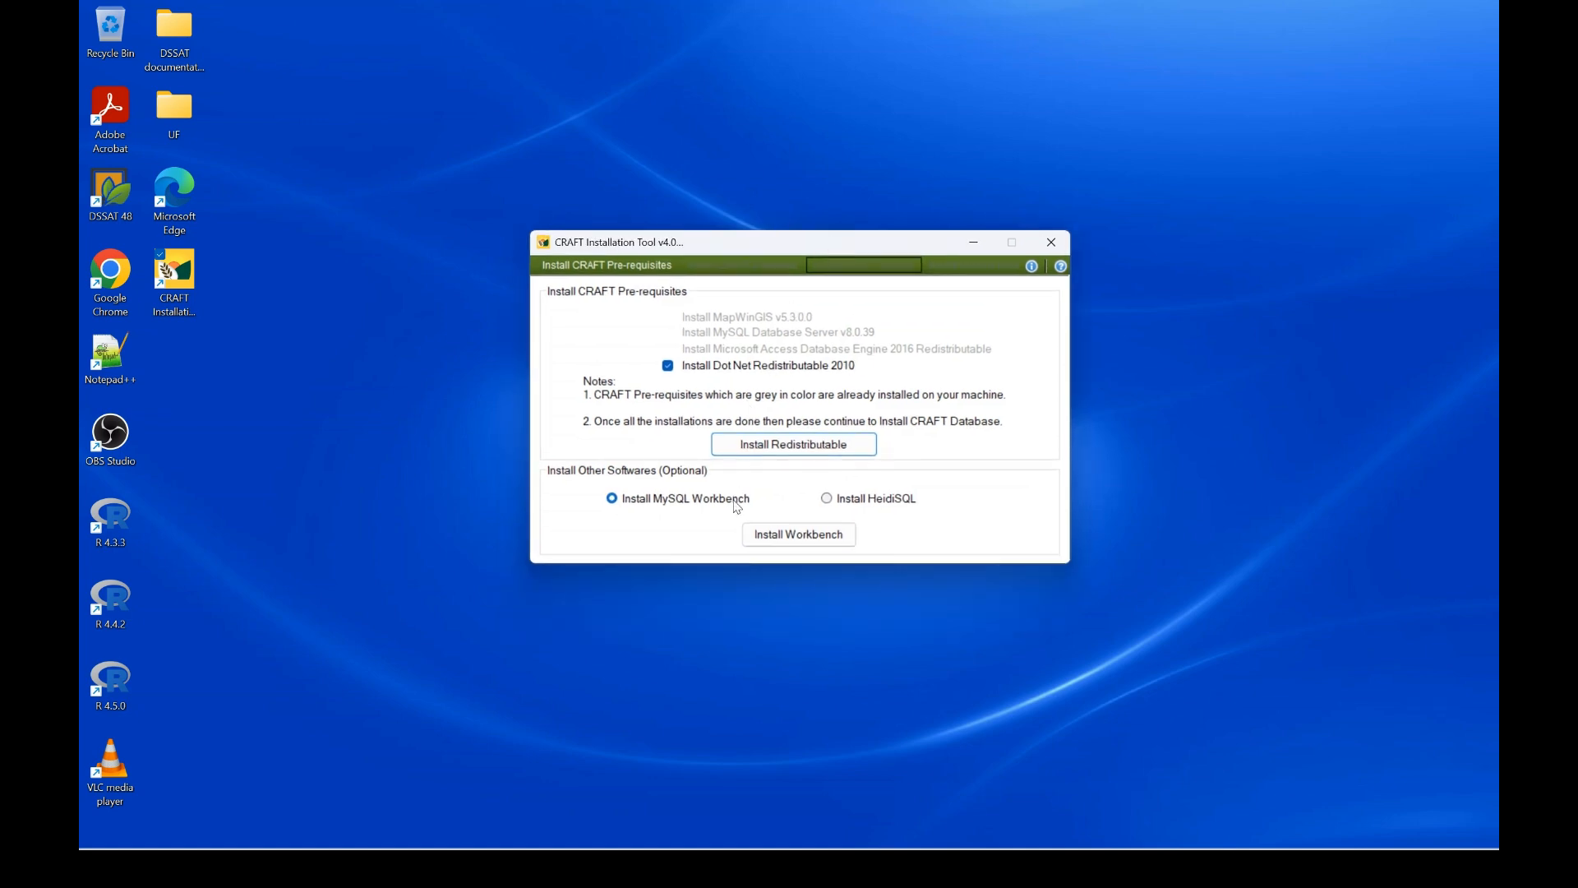
left_click(796, 448)
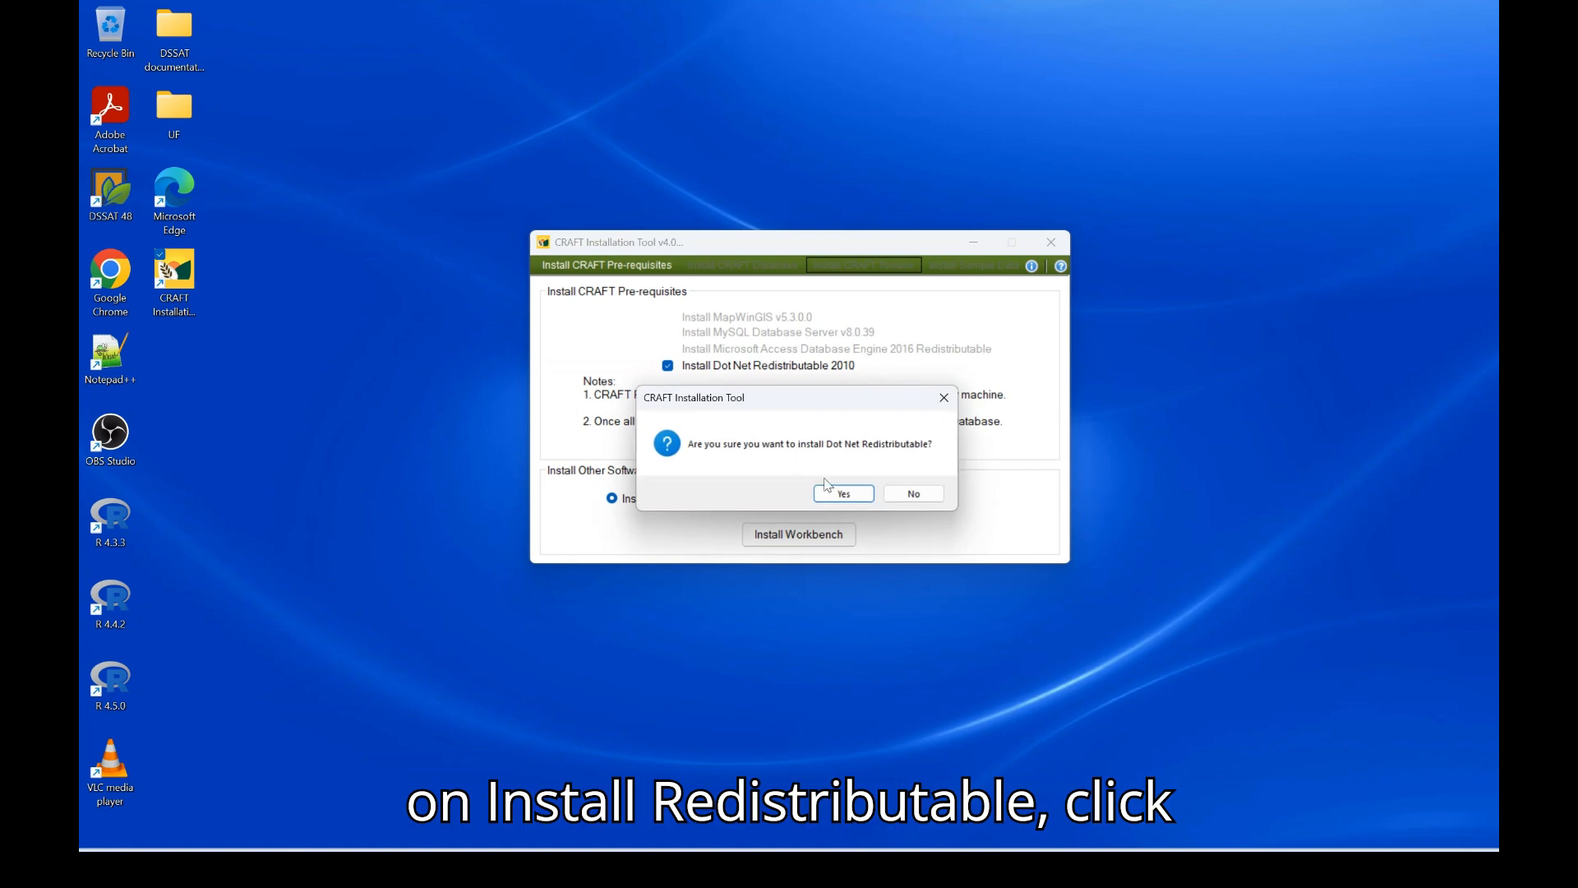
Accept the Visual C++ 2010 license terms and install the x64 redistributable to completion
left_click(842, 492)
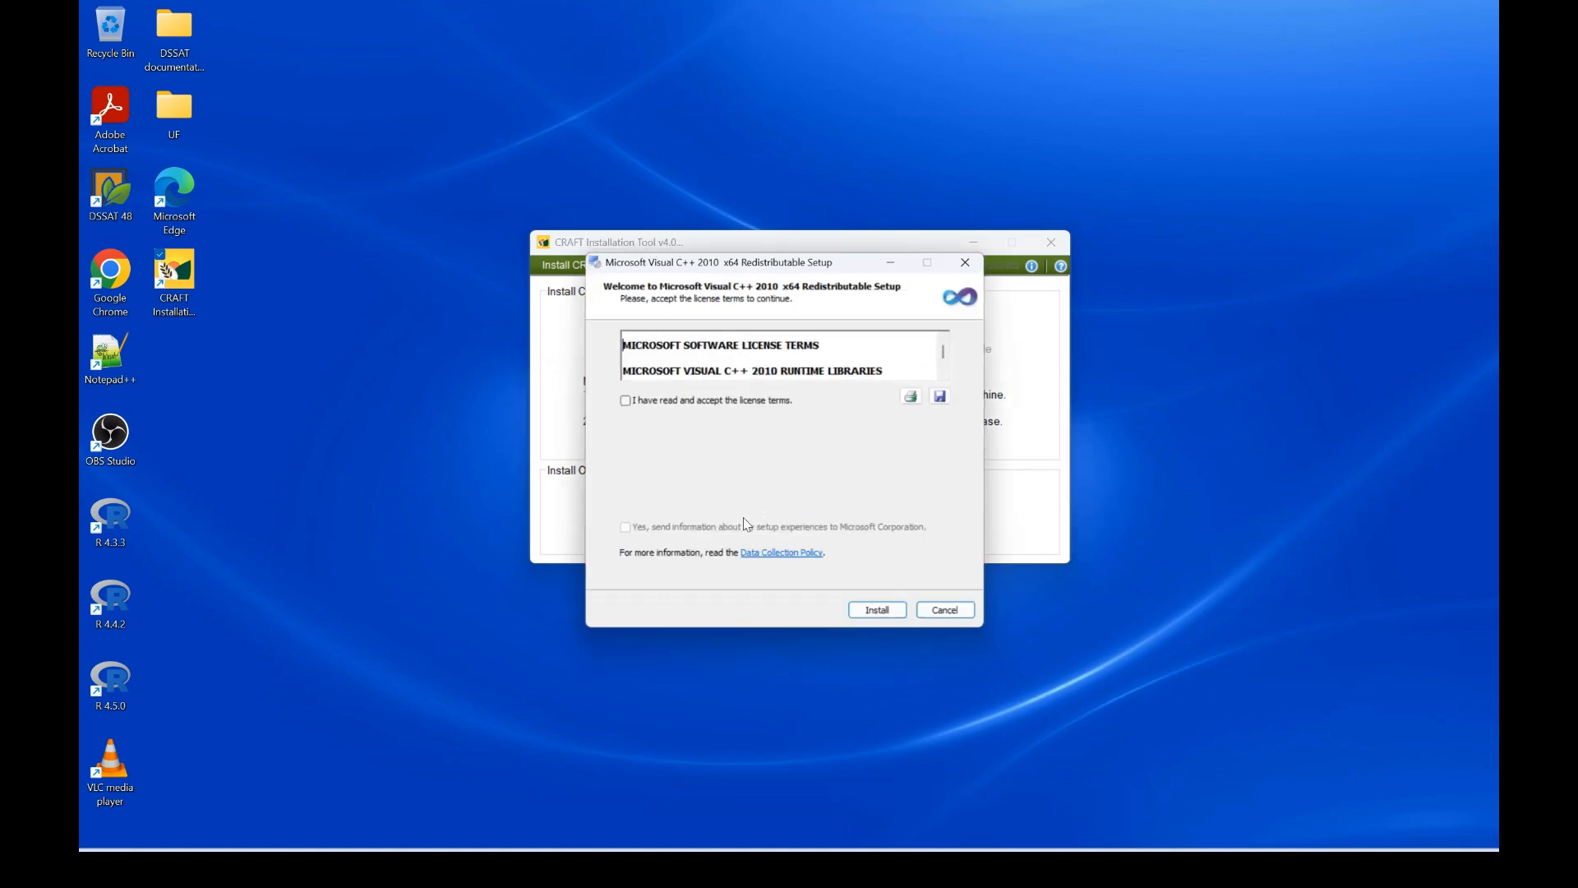
left_click(624, 403)
left_click(885, 620)
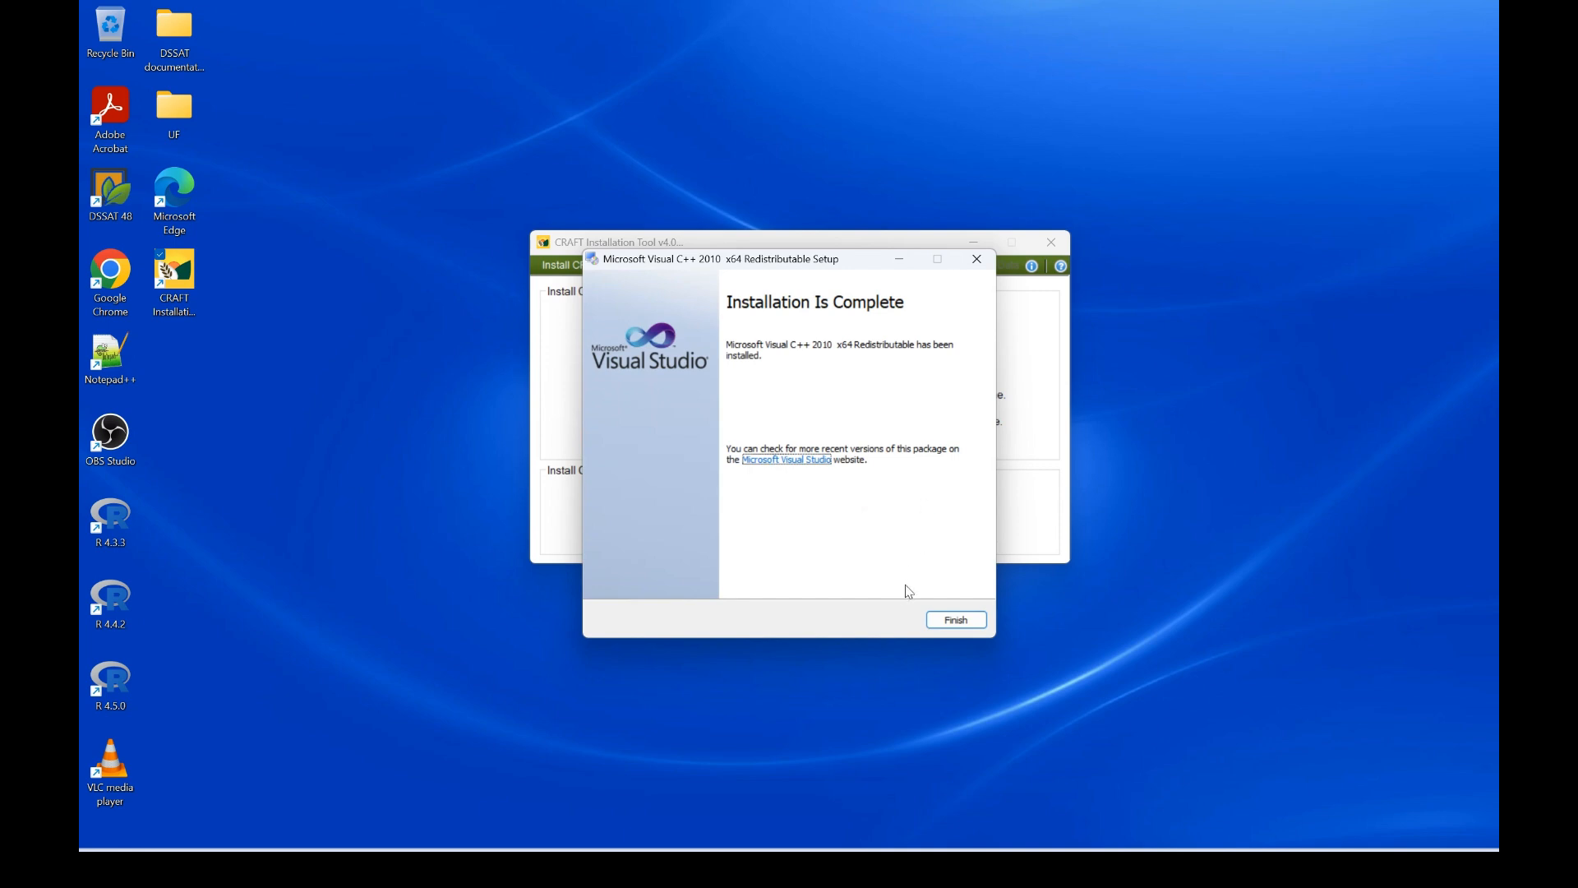
left_click(956, 621)
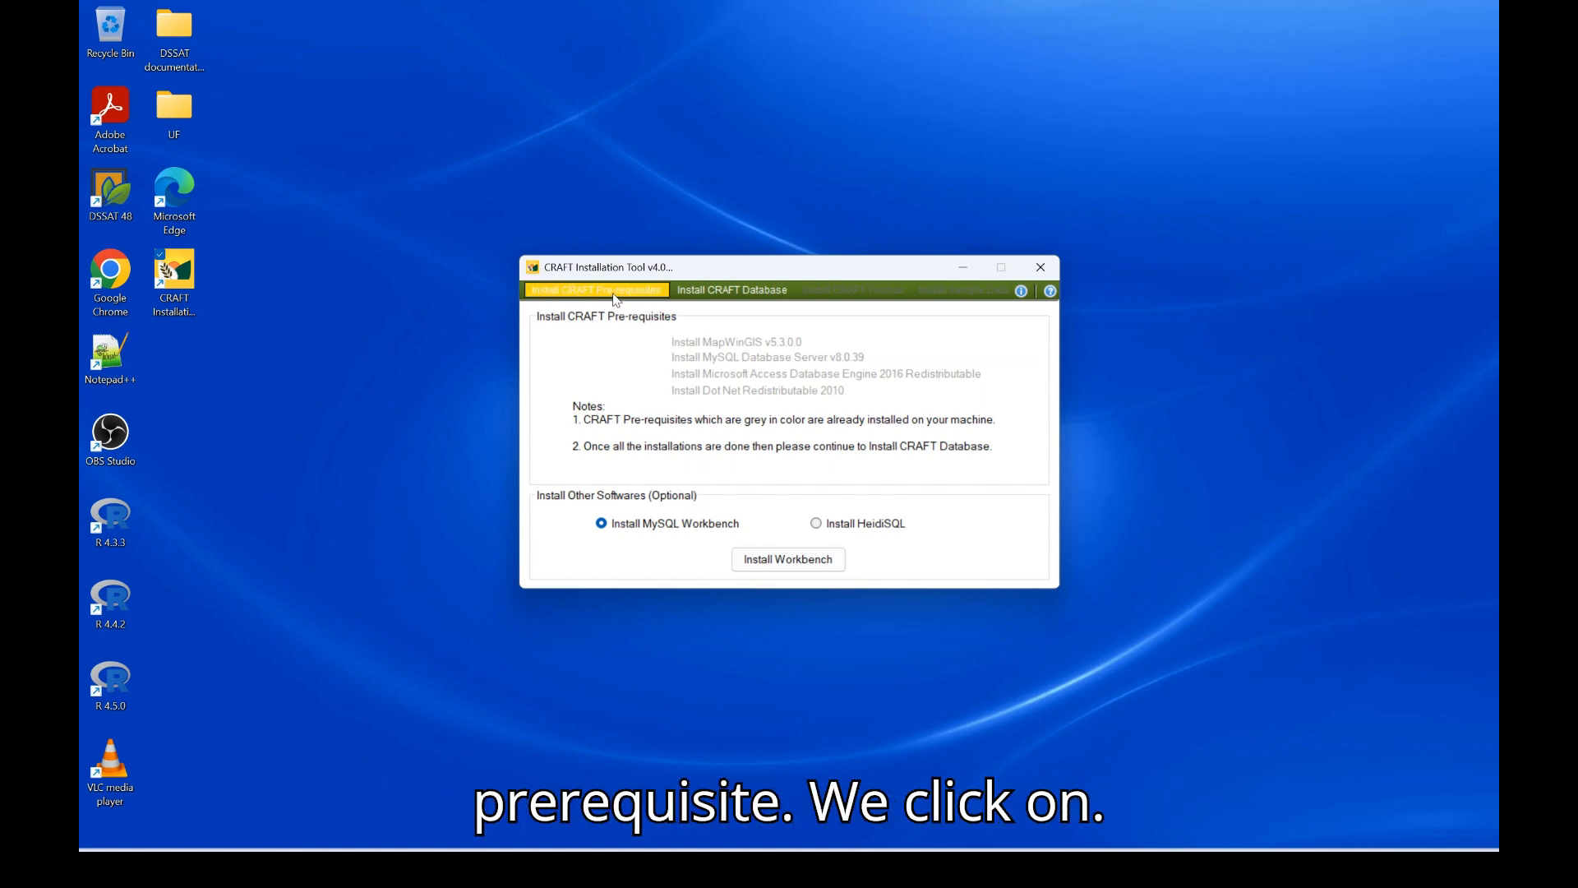
Submit the MySQL credentials on the Install CRAFT Database page and confirm both backup warnings
left_click(734, 294)
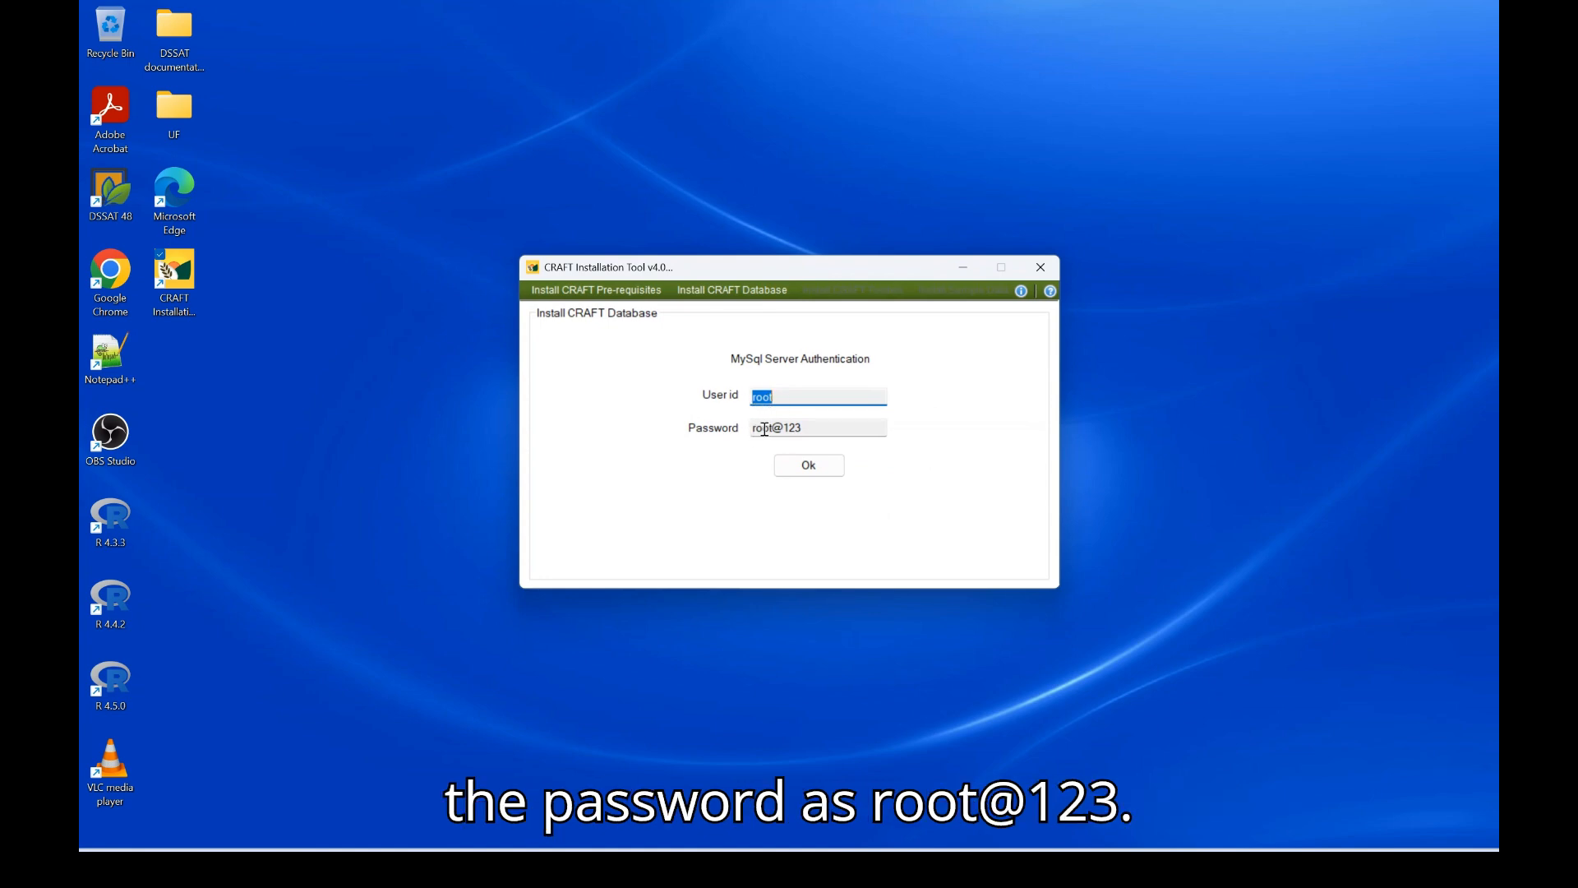
left_click(808, 467)
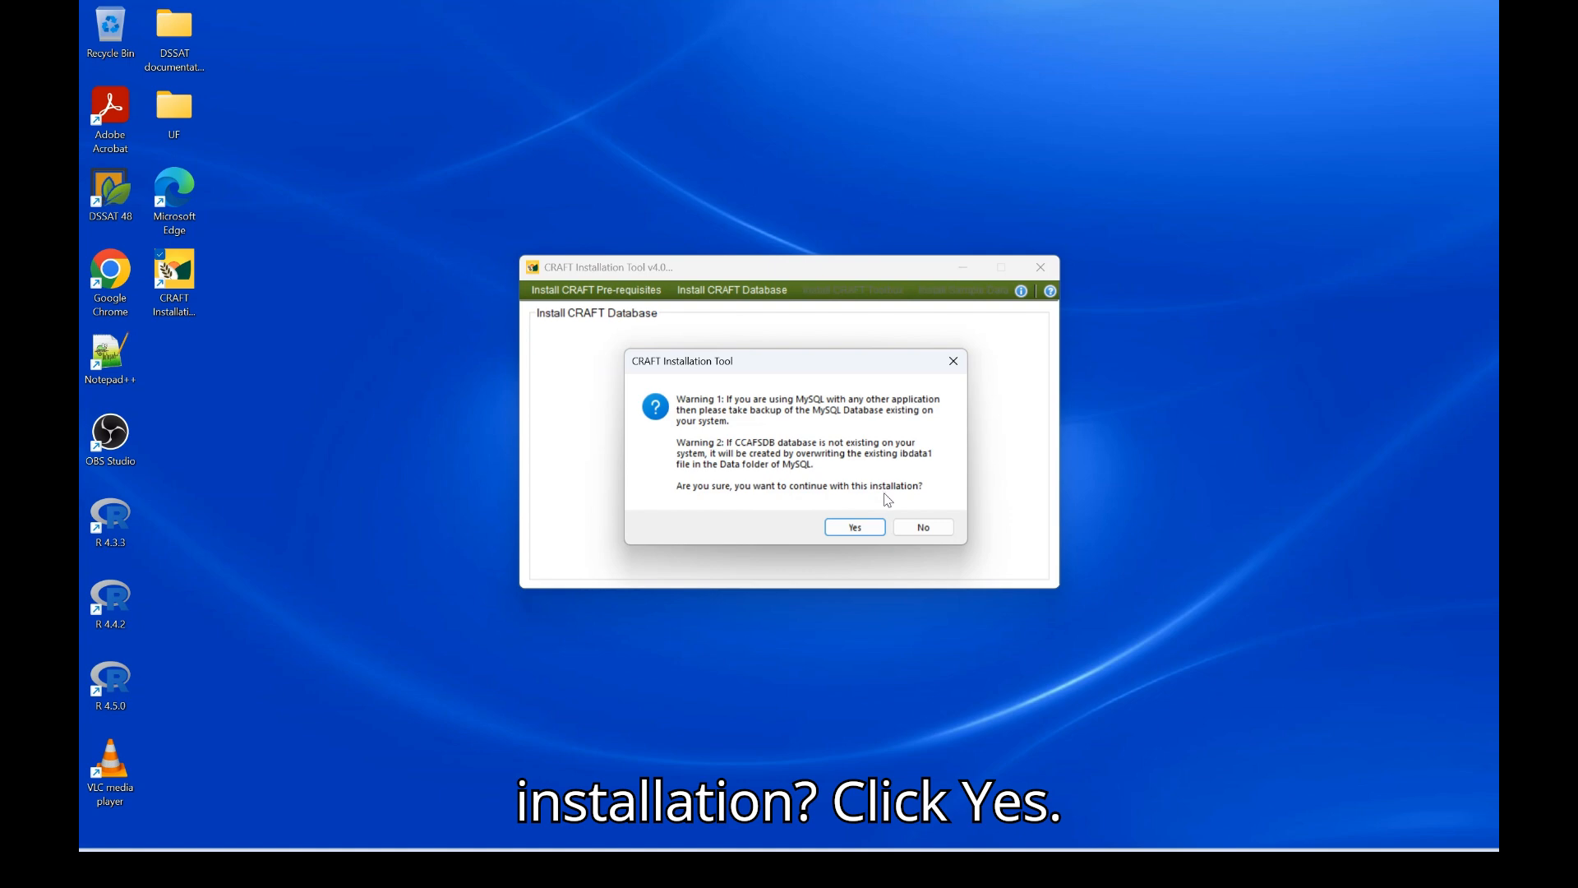
left_click(846, 527)
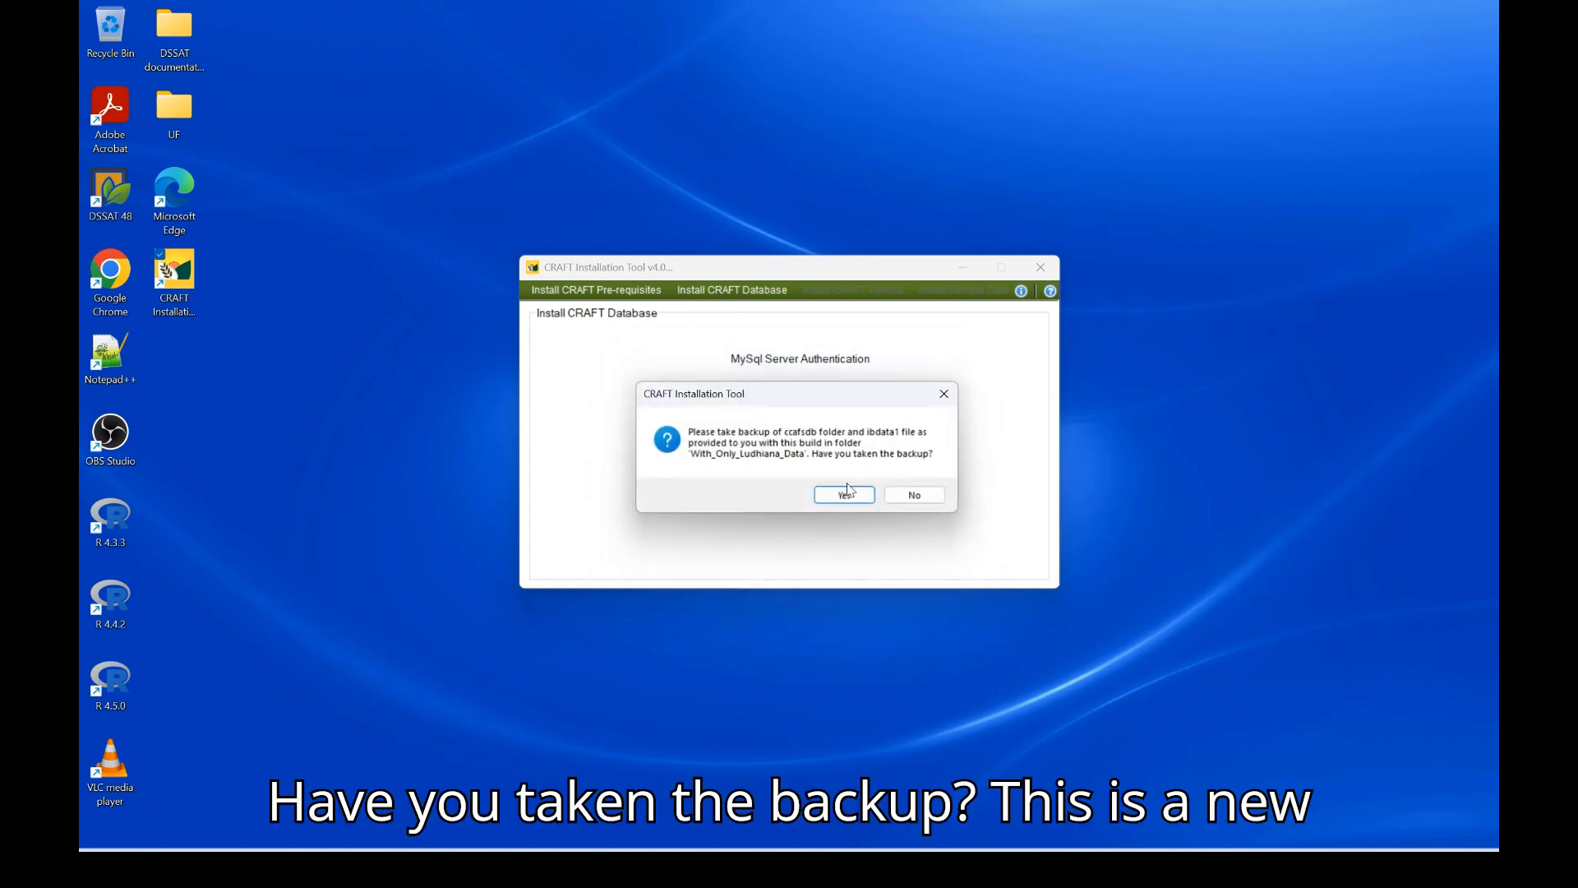
left_click(847, 498)
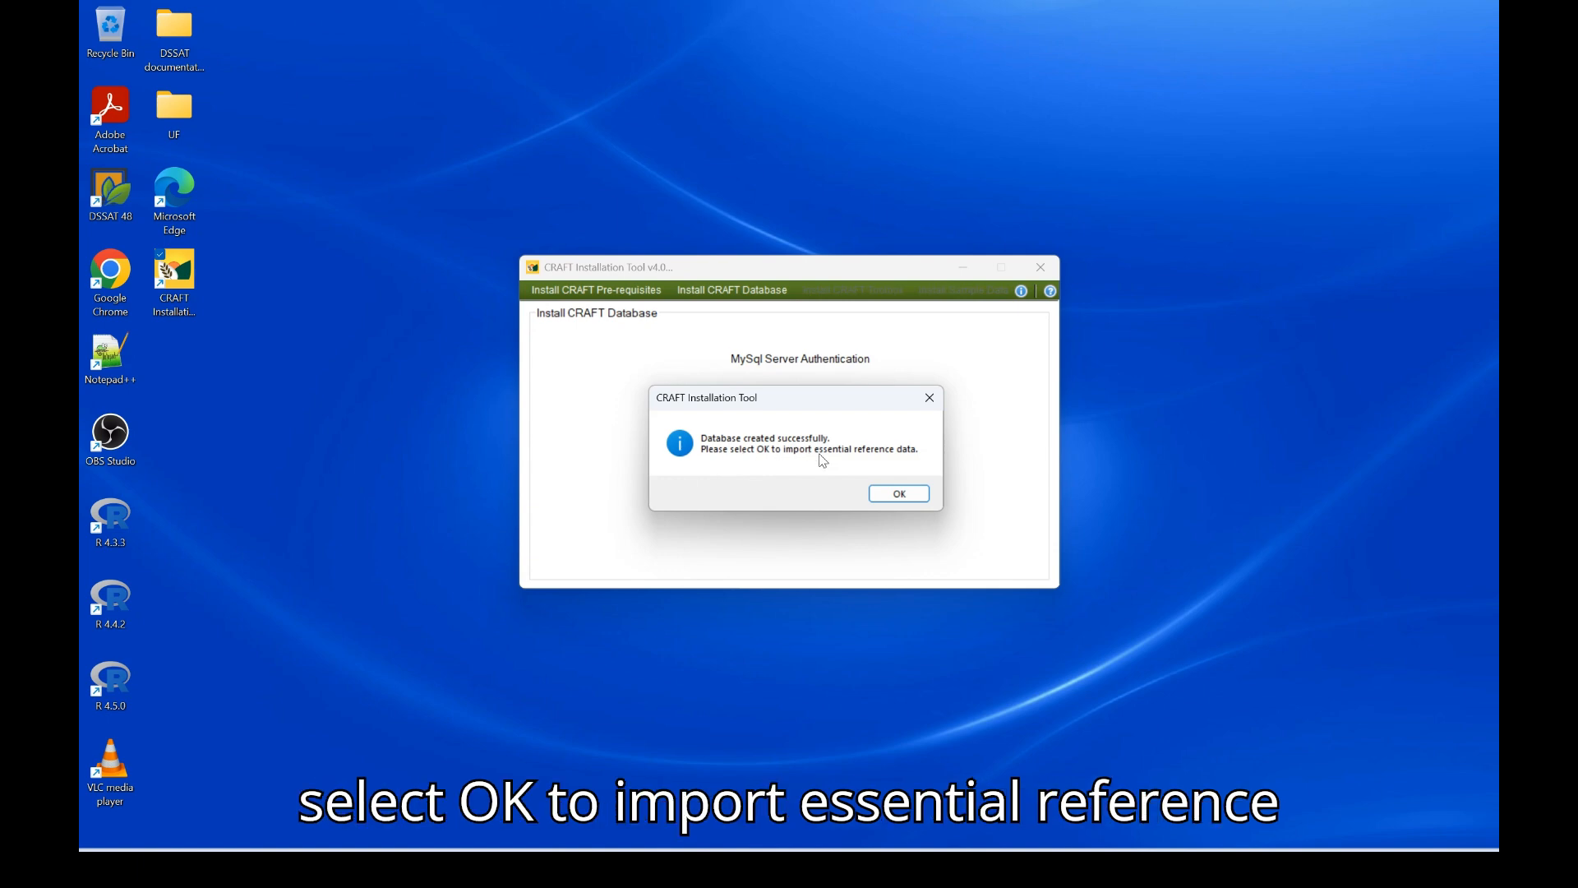
Import the essential reference data into the new CRAFT database
left_click(899, 494)
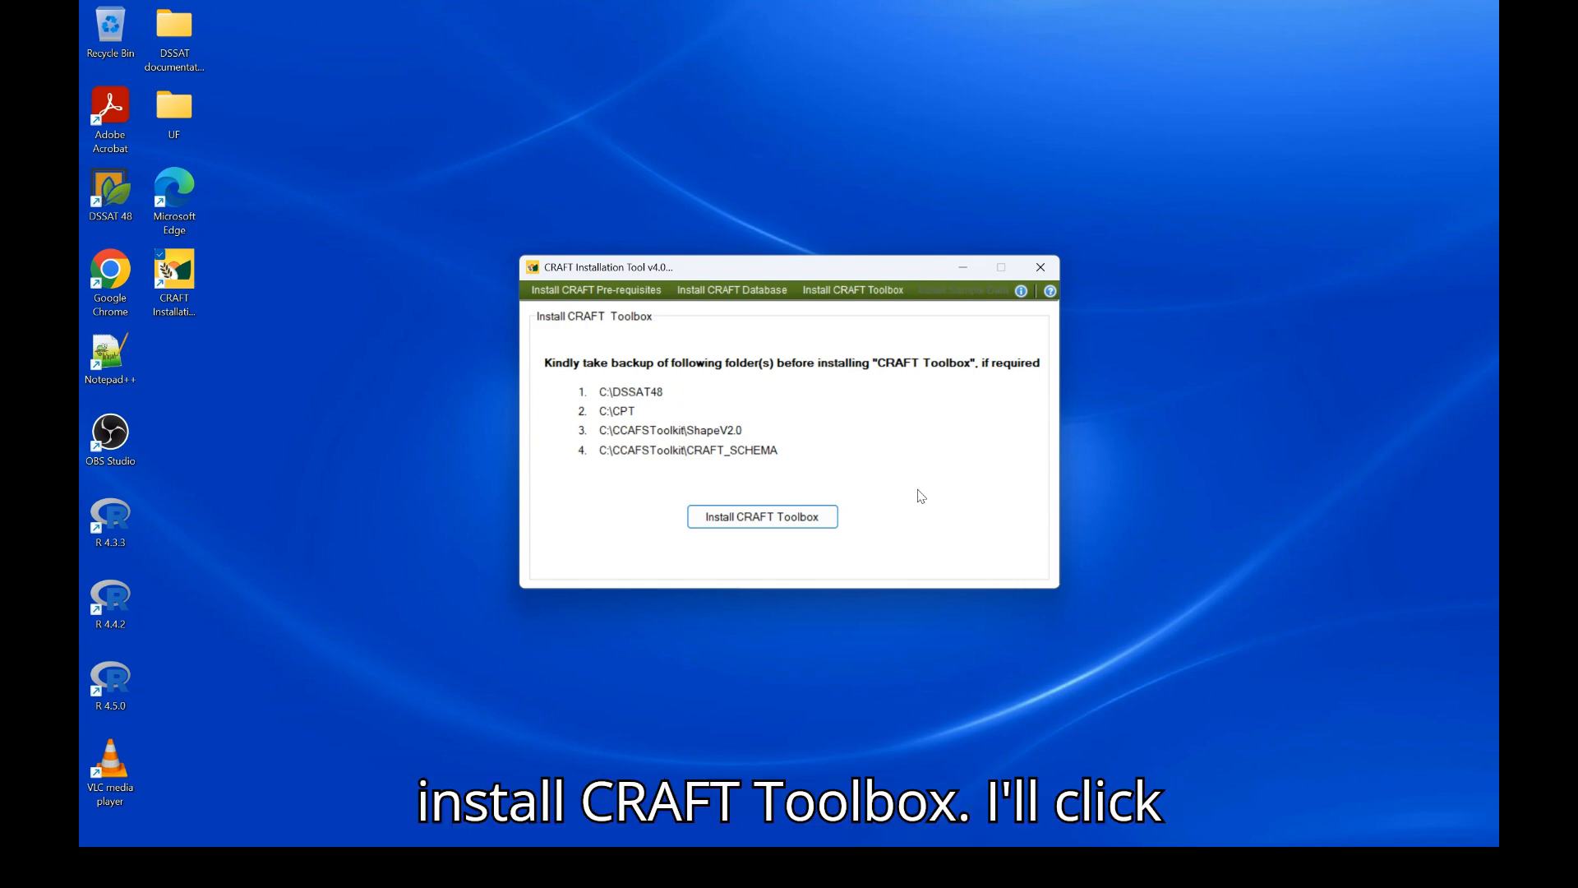
Install CRAFT Toolbox to C:\Program Files\CRAFT\CRAFT Toolbox\ for everyone, then close the installation tool
left_click(764, 519)
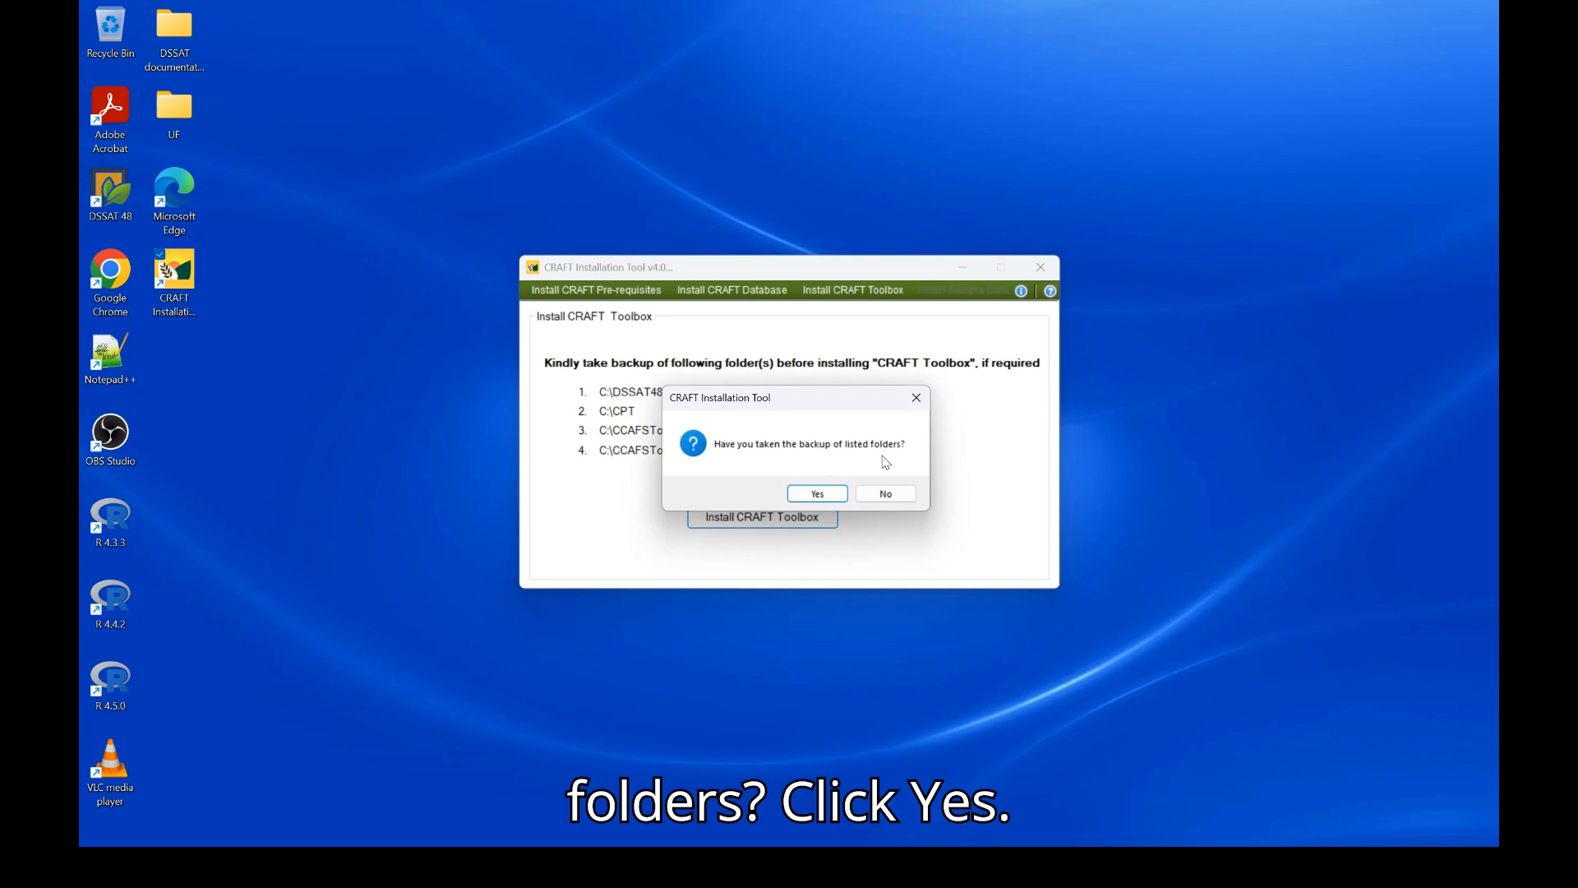
left_click(822, 494)
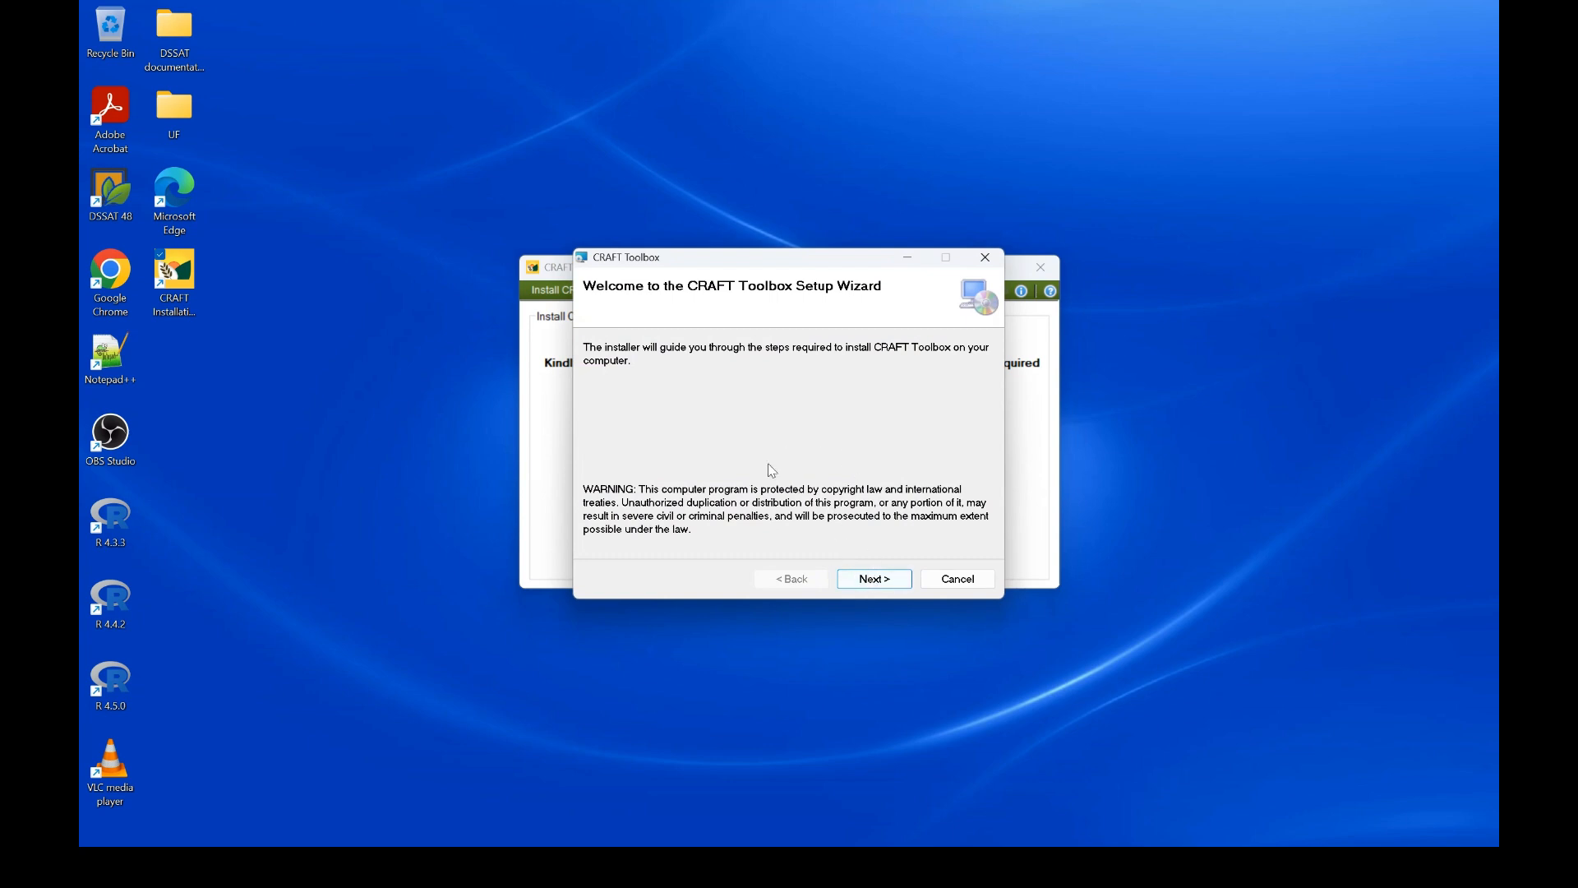
left_click(877, 586)
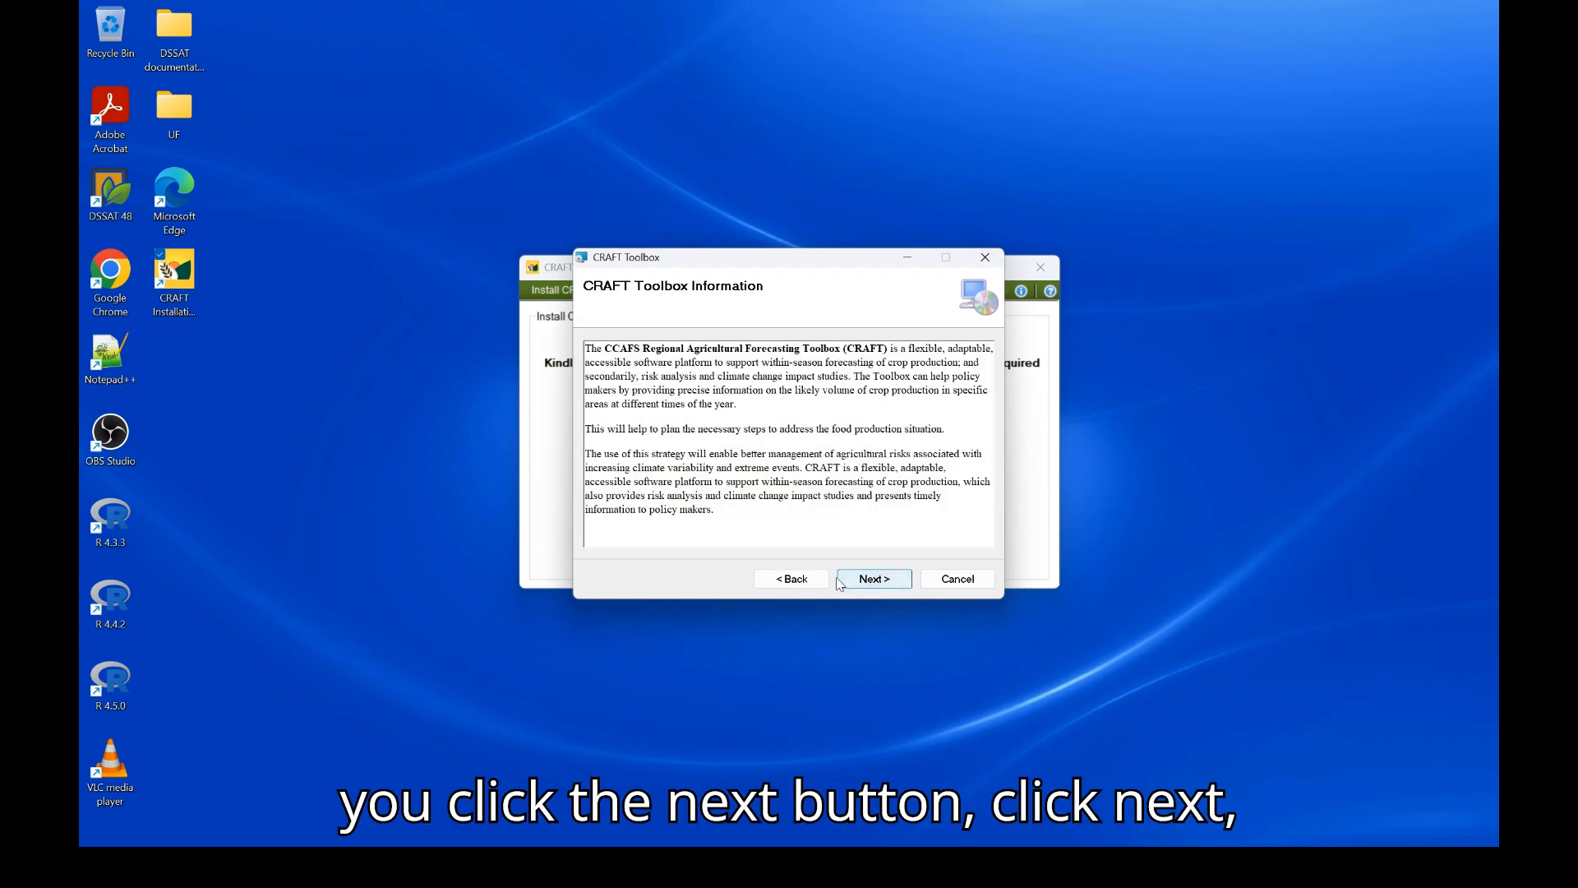
left_click(866, 581)
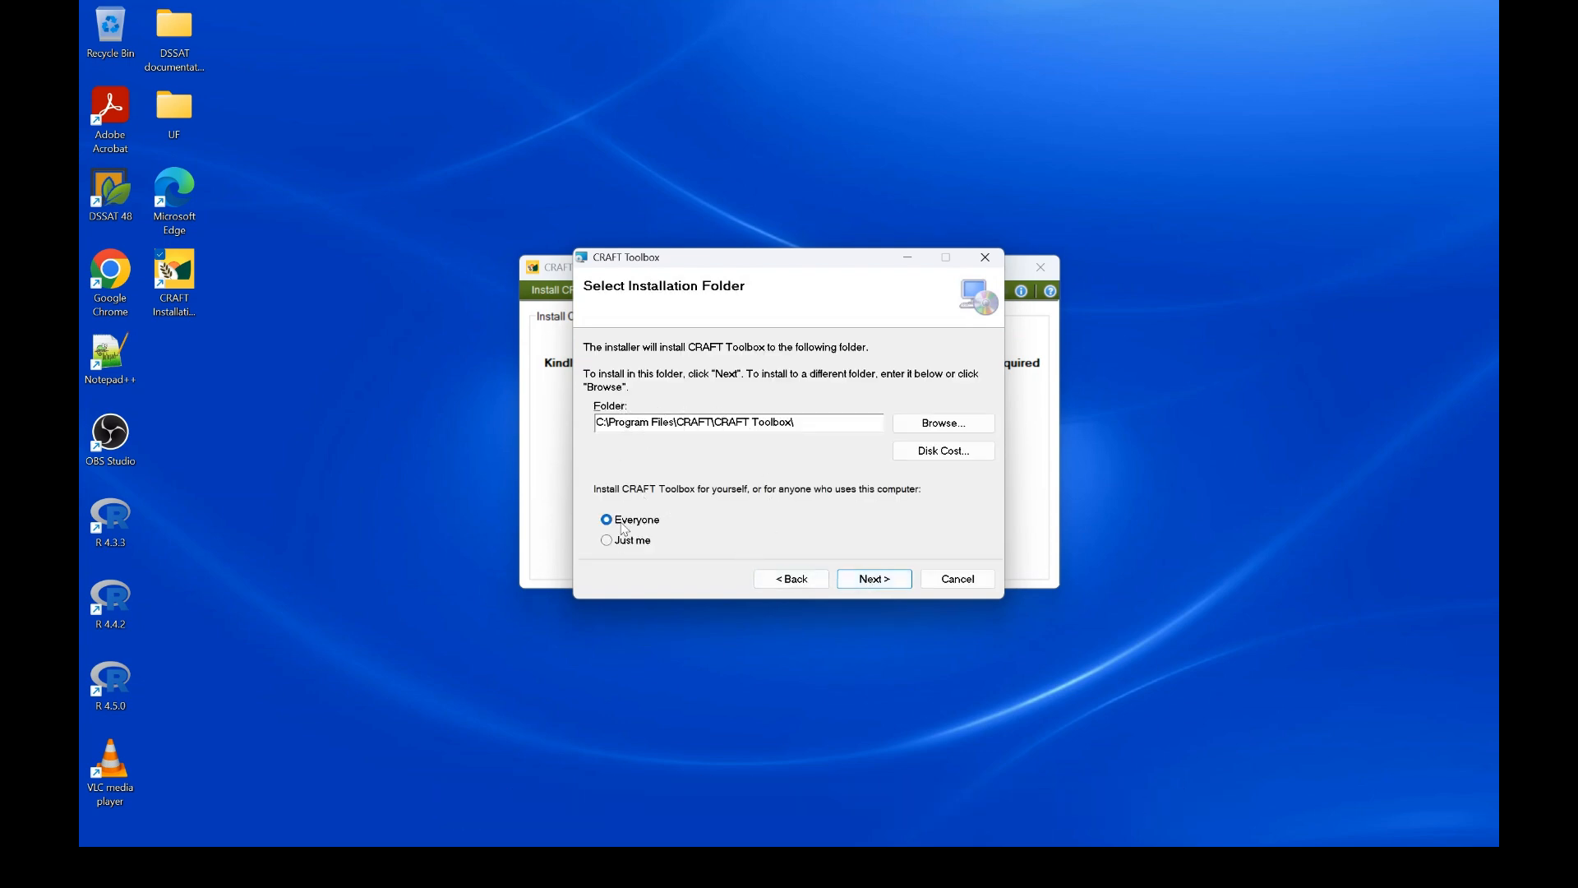
left_click(876, 582)
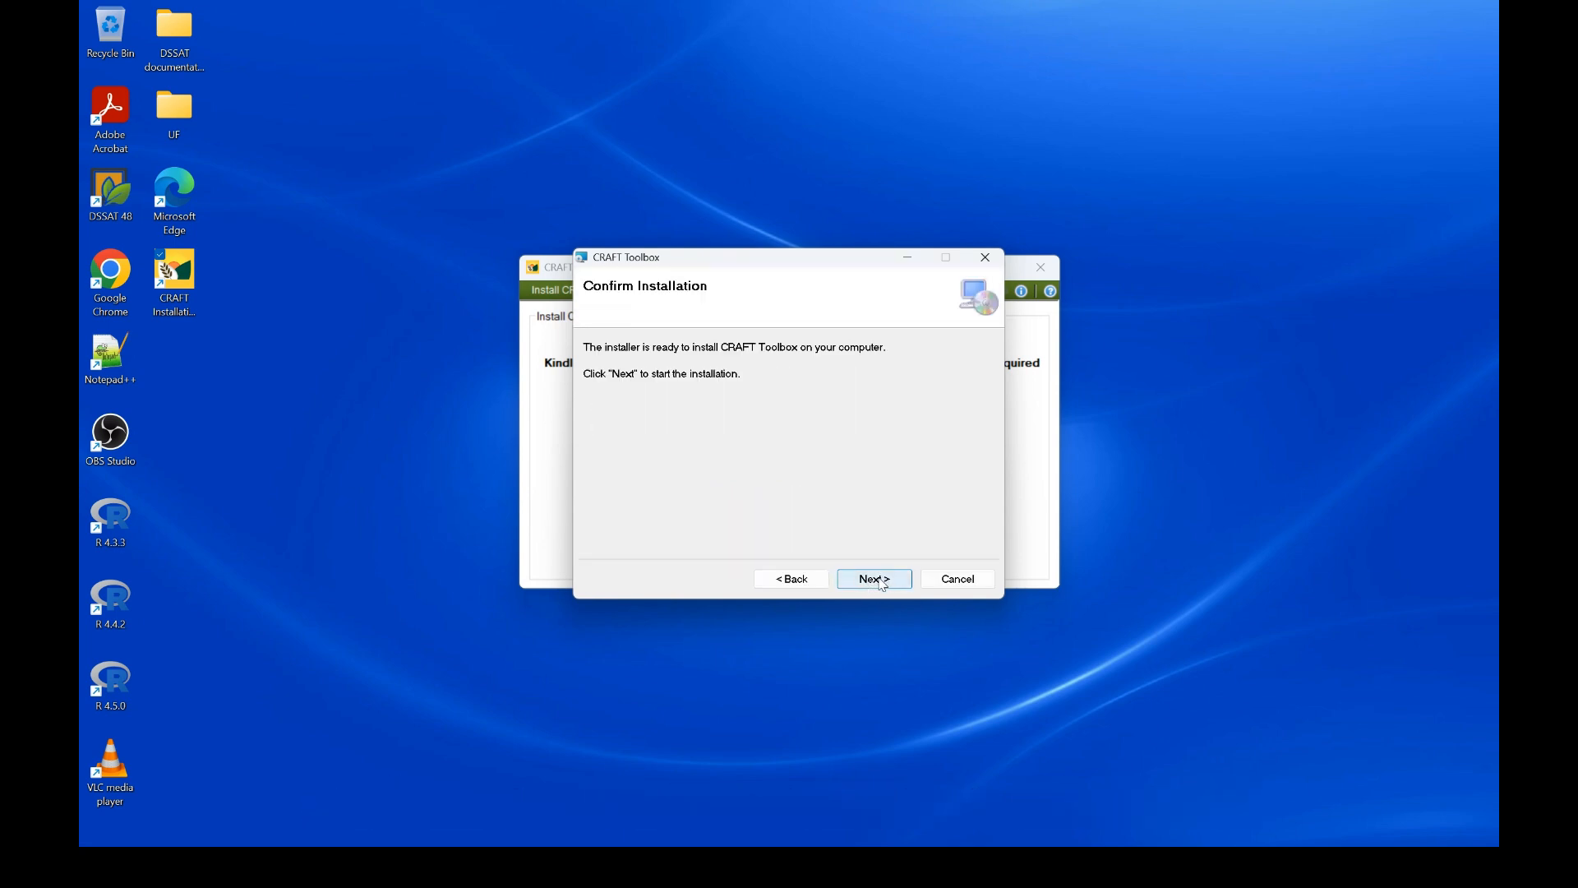
left_click(863, 585)
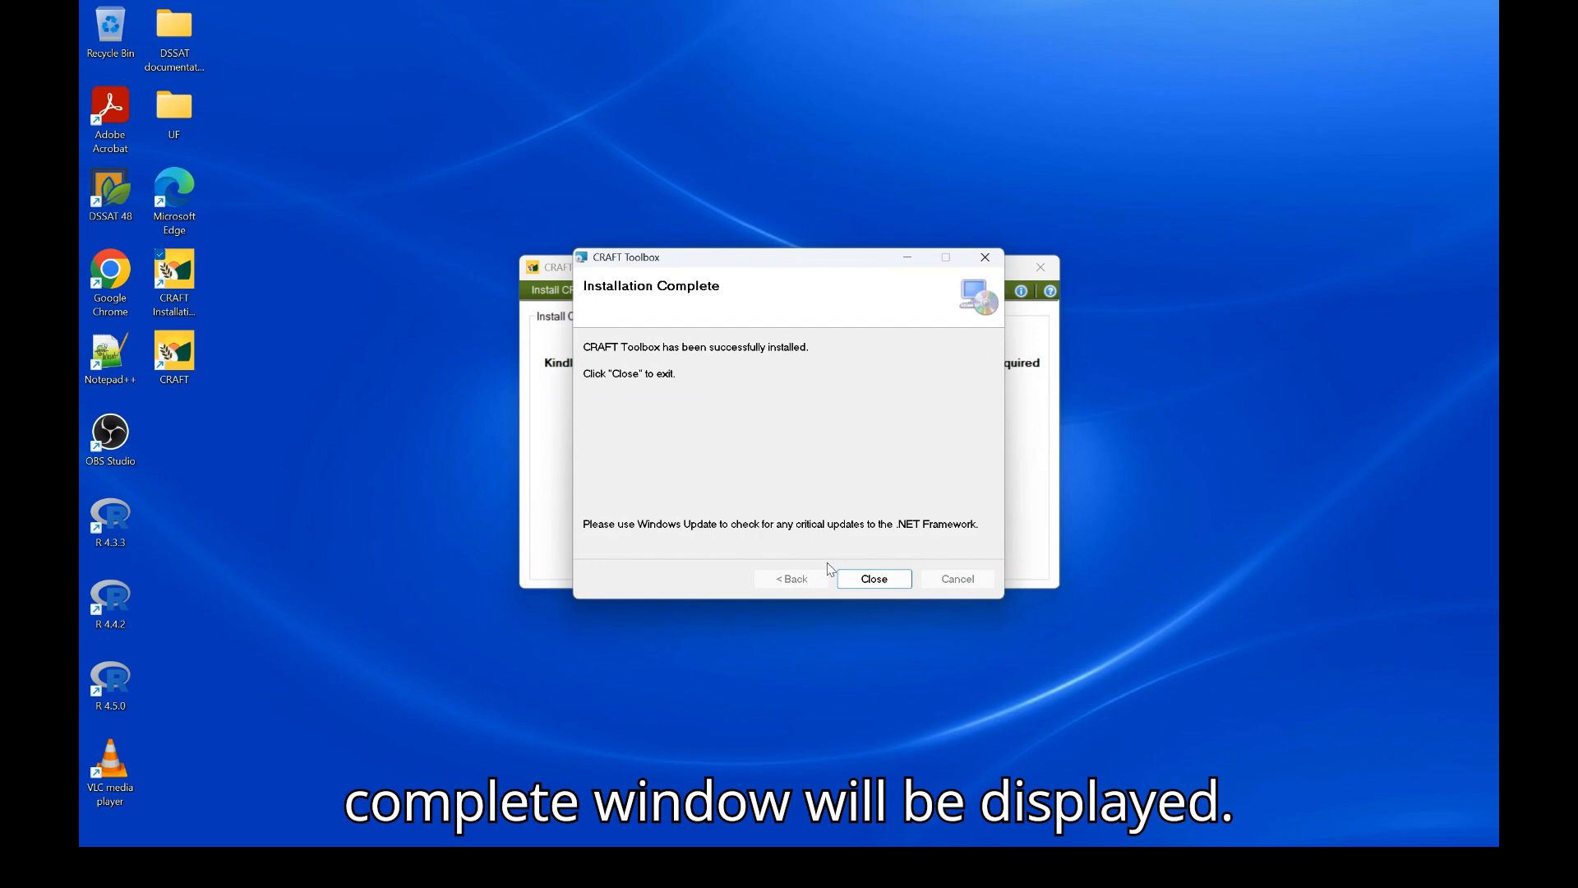
left_click(877, 580)
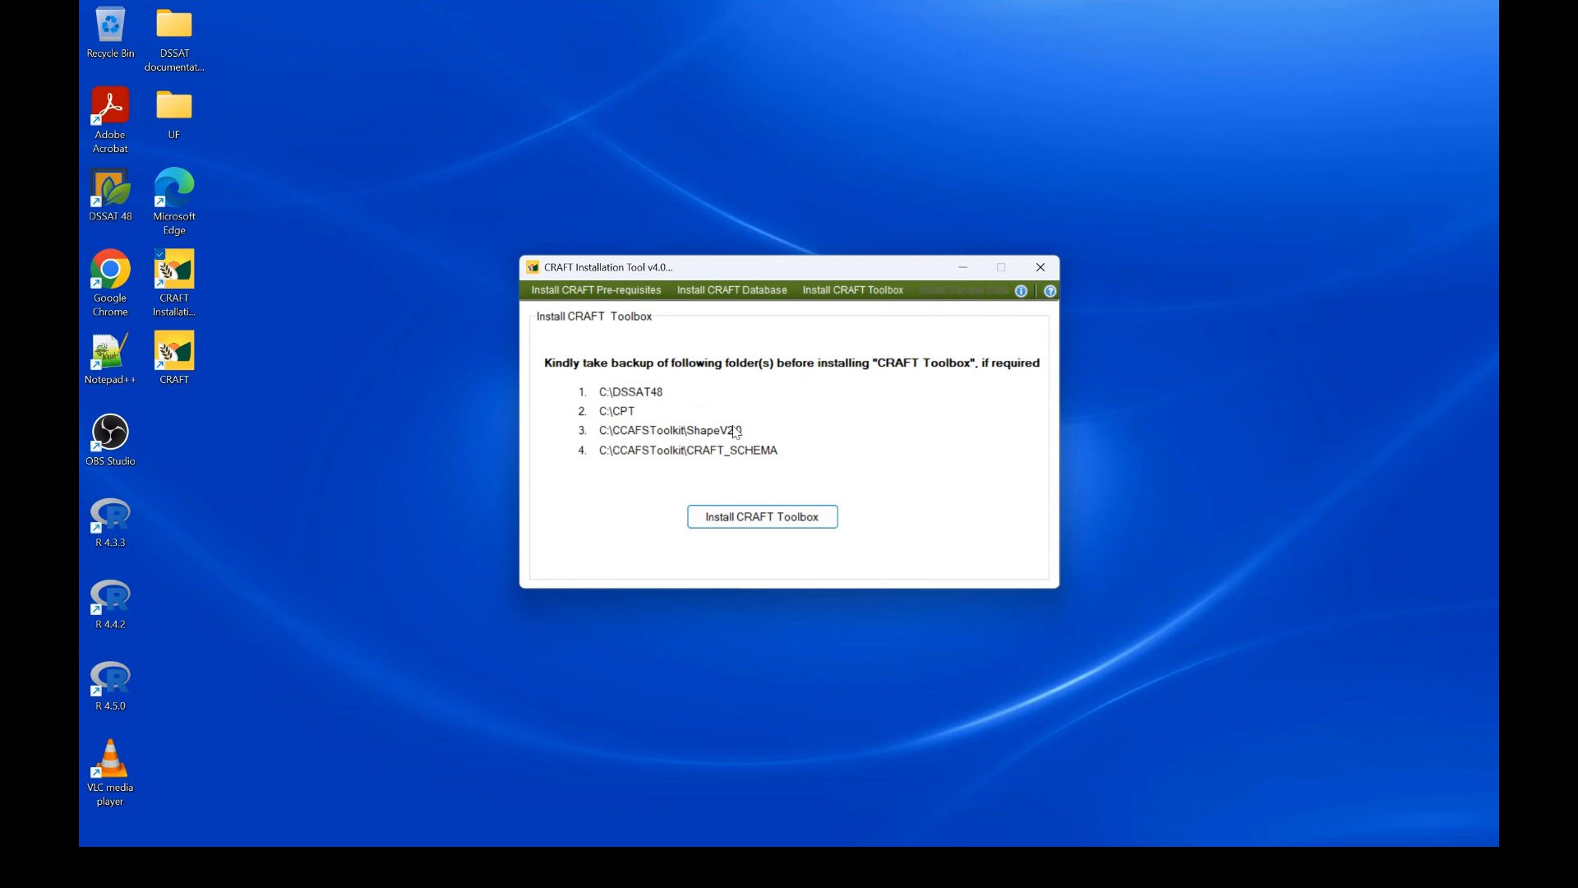
left_click(598, 294)
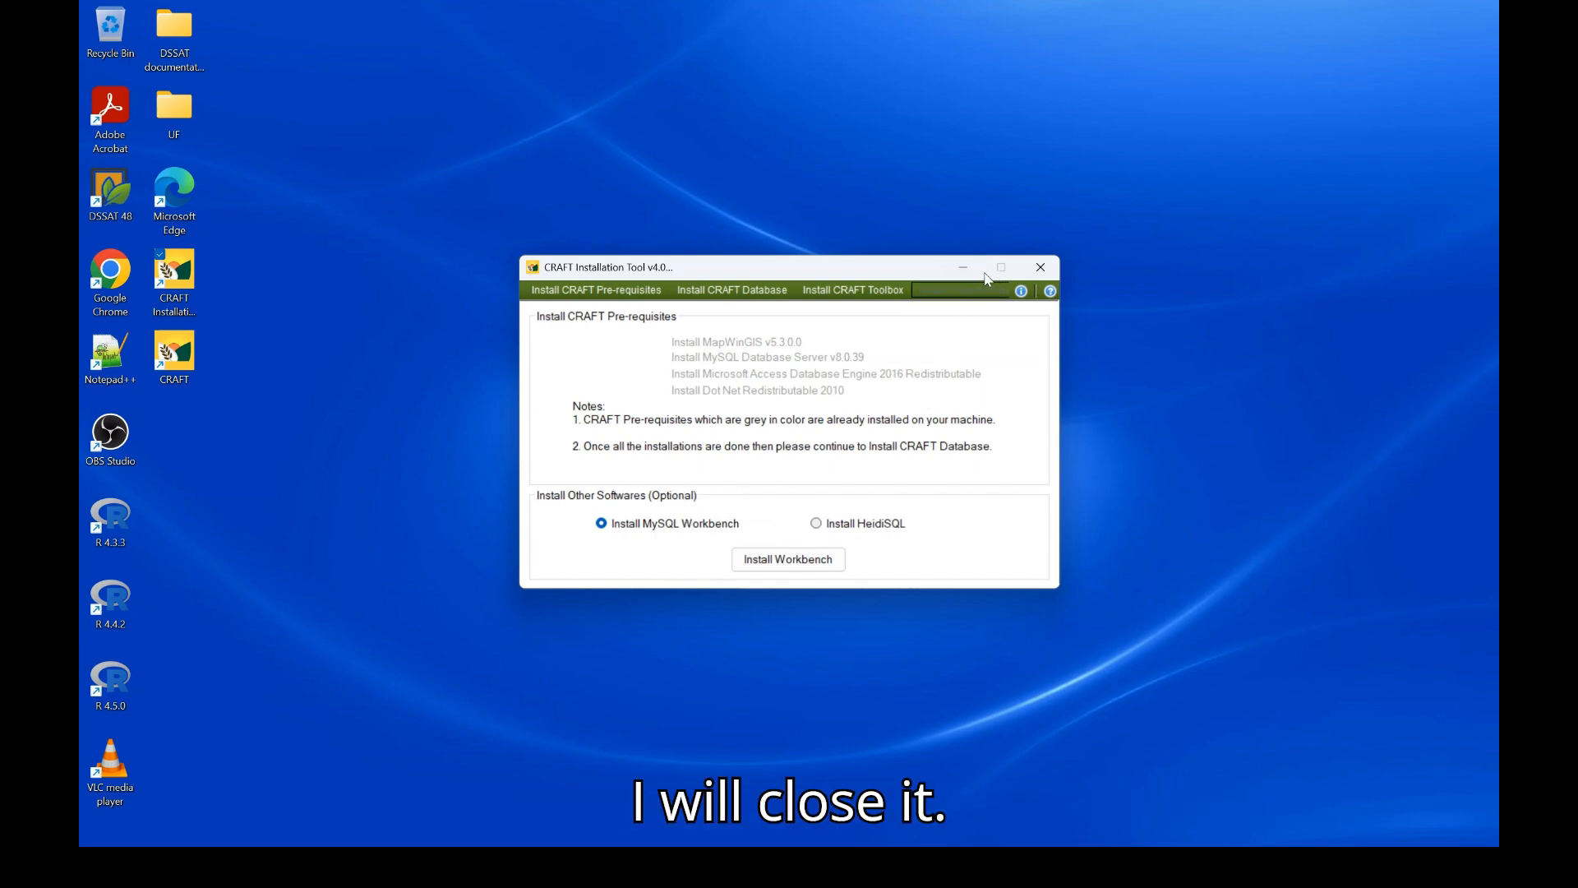
left_click(1040, 267)
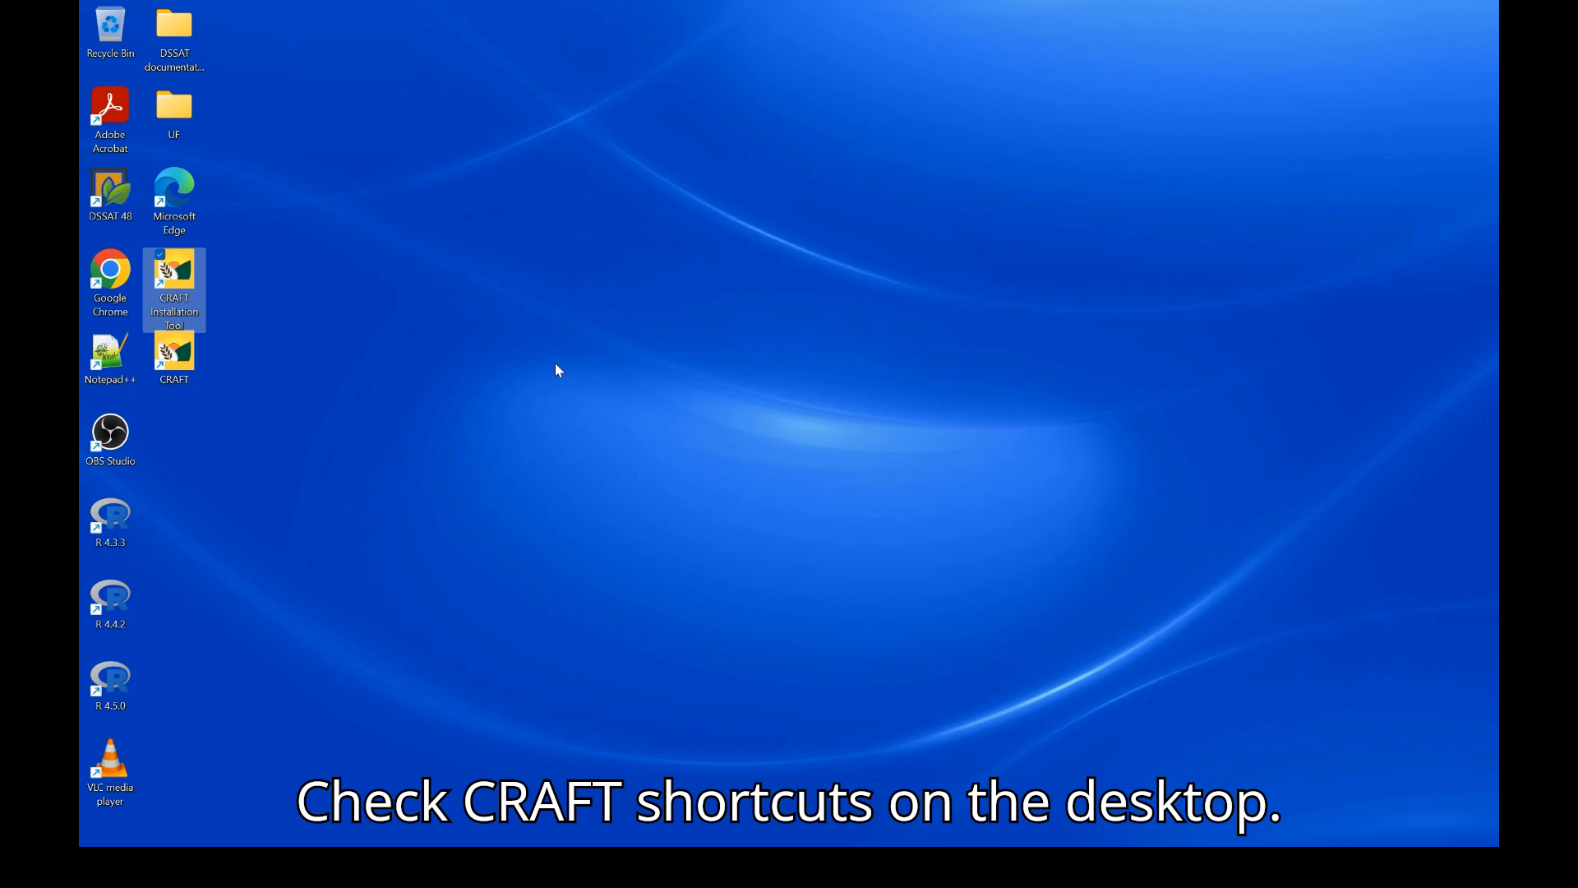
Launch CRAFT v4.0 from its desktop shortcut and accept the Terms of Use
double_click(185, 368)
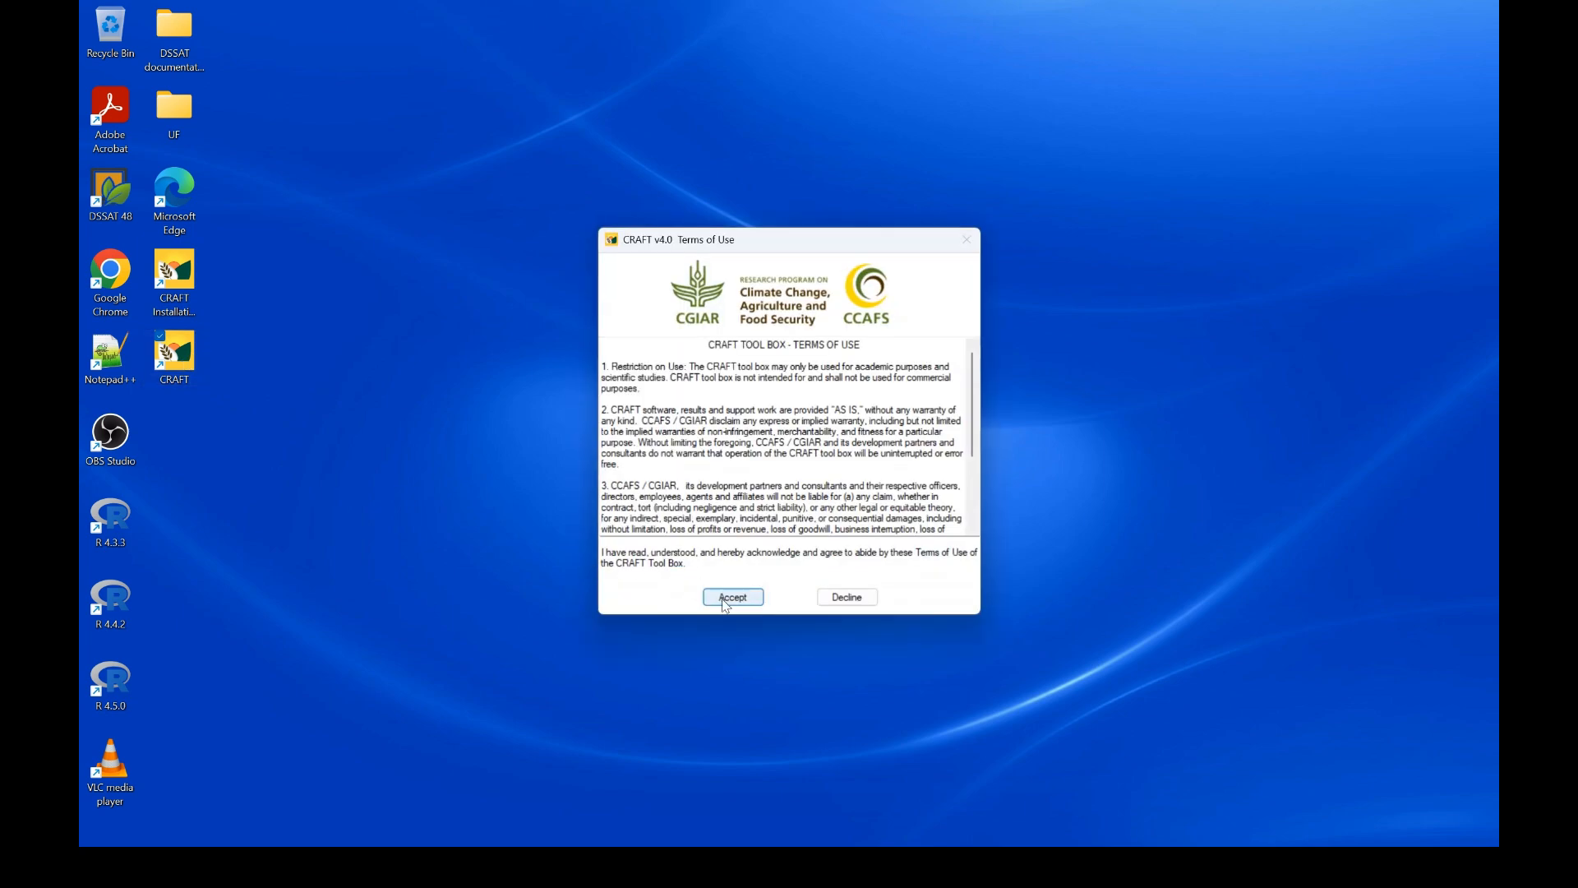
left_click(733, 597)
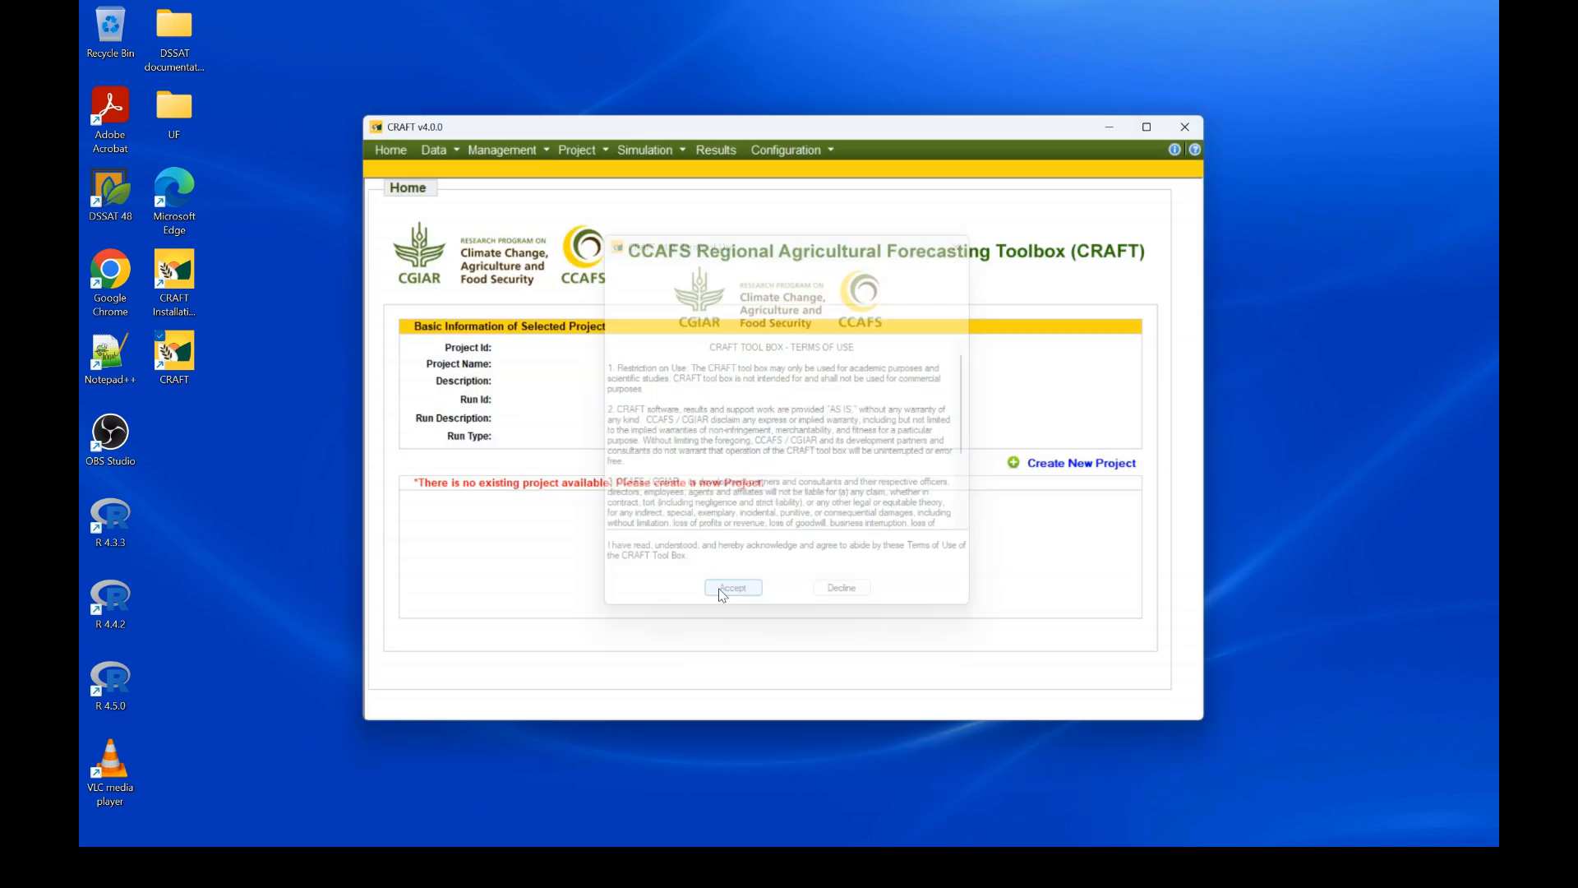